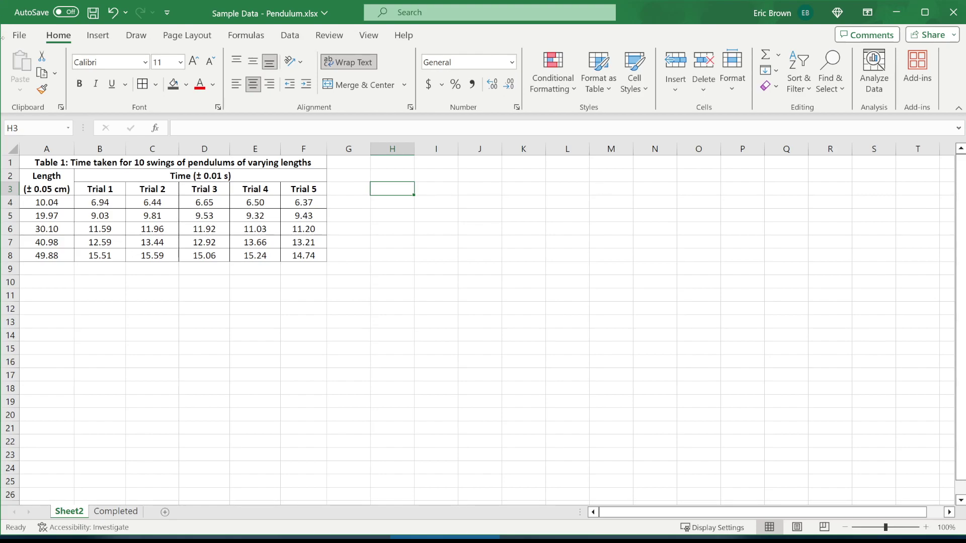
- Type 'RQ: Relationship between the period of a pendulum and its length' into cell B10
click(121, 279)
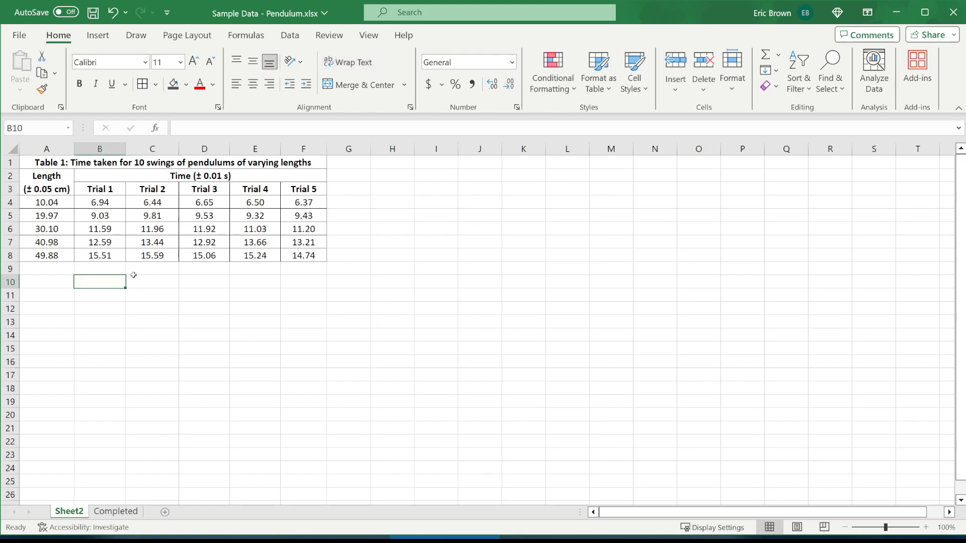
text(RQ: )
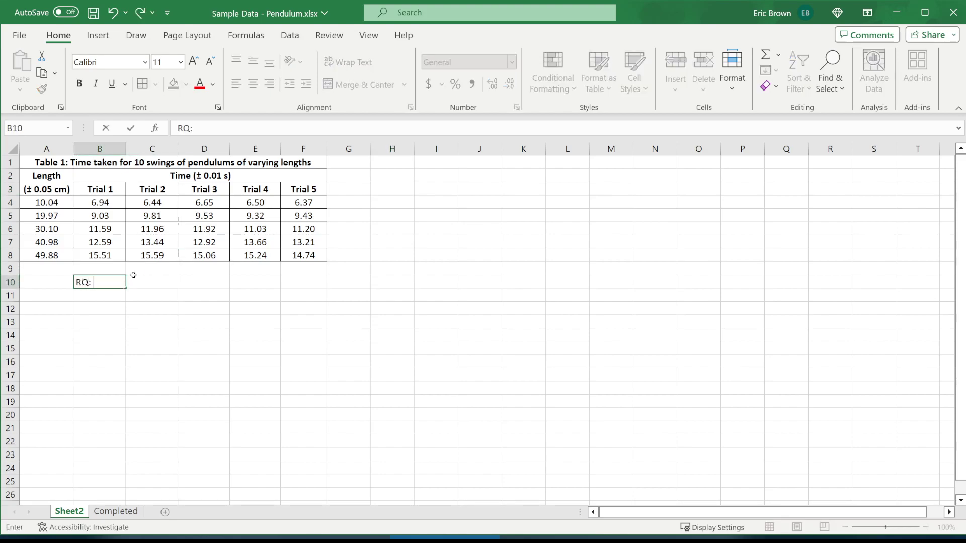
text(Relationship )
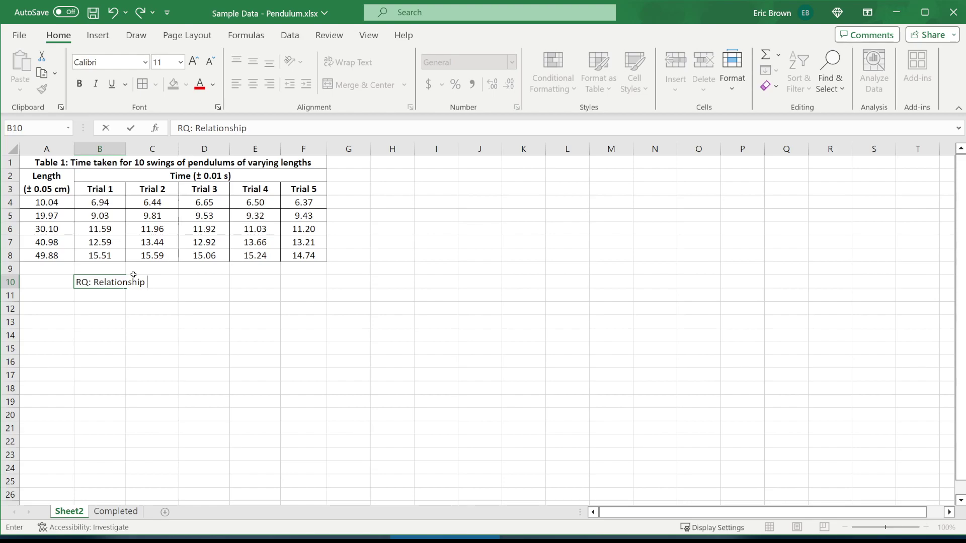
text(between the peri)
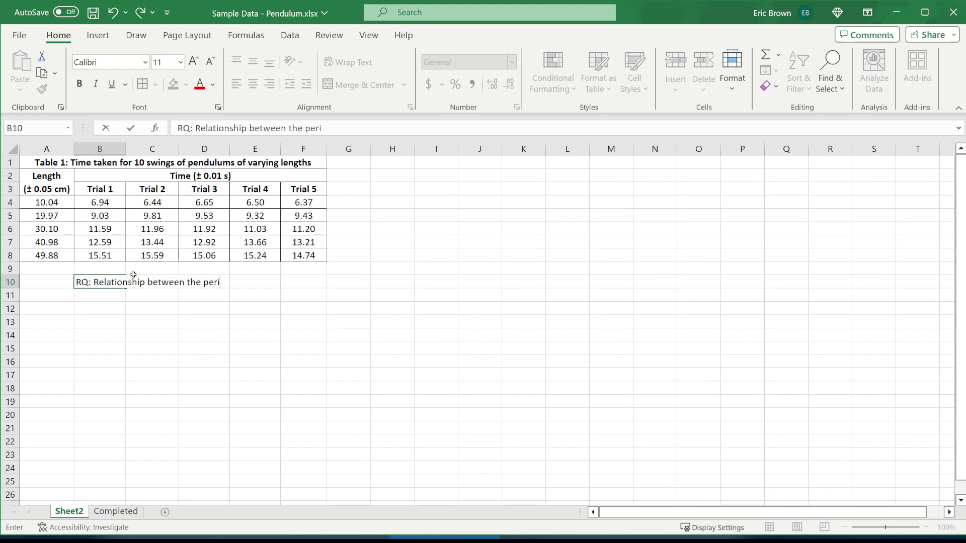
text(od of a pendulu)
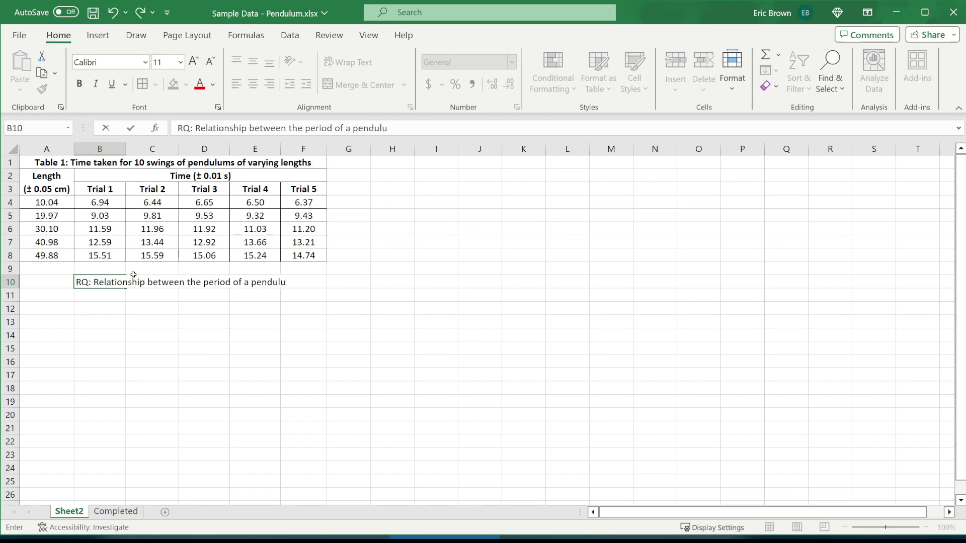
text(m and its length)
key(Return)
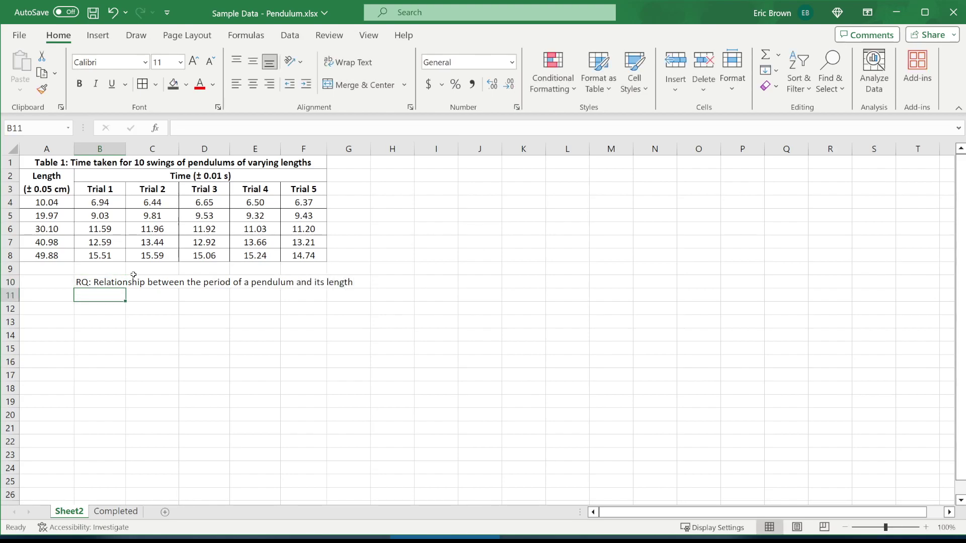
click(88, 283)
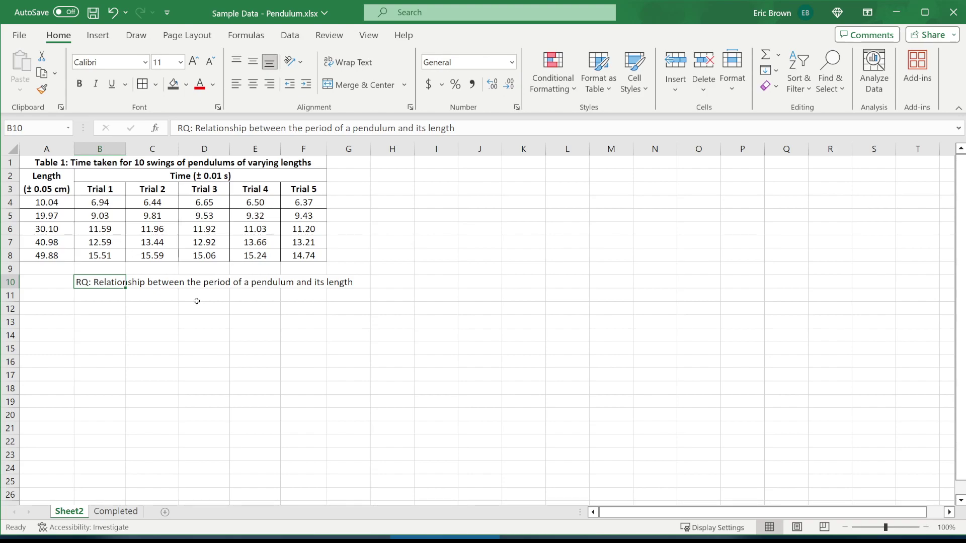
click(399, 185)
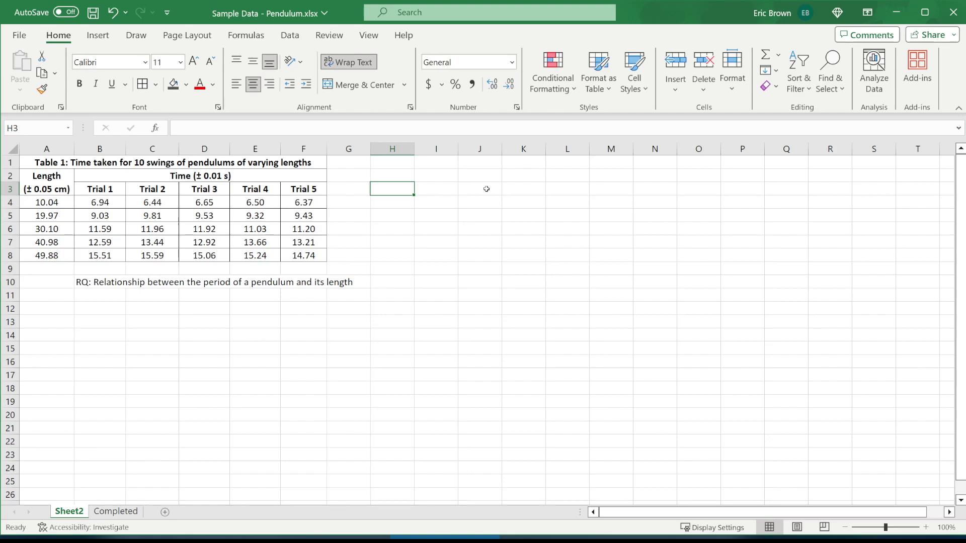
key(Right)
key(Right)
key(Right)
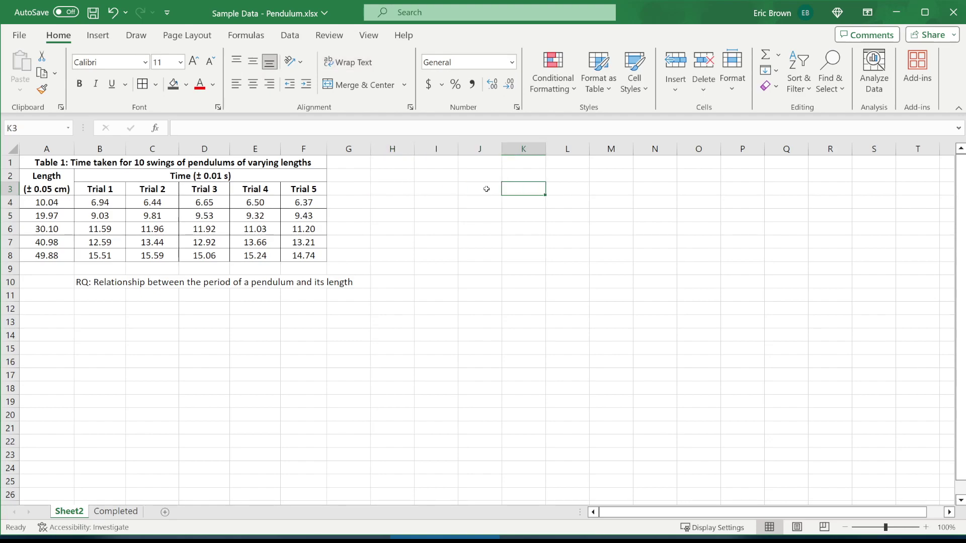
key(Left)
key(Left)
key(Left)
key(Right)
key(Right)
key(Left)
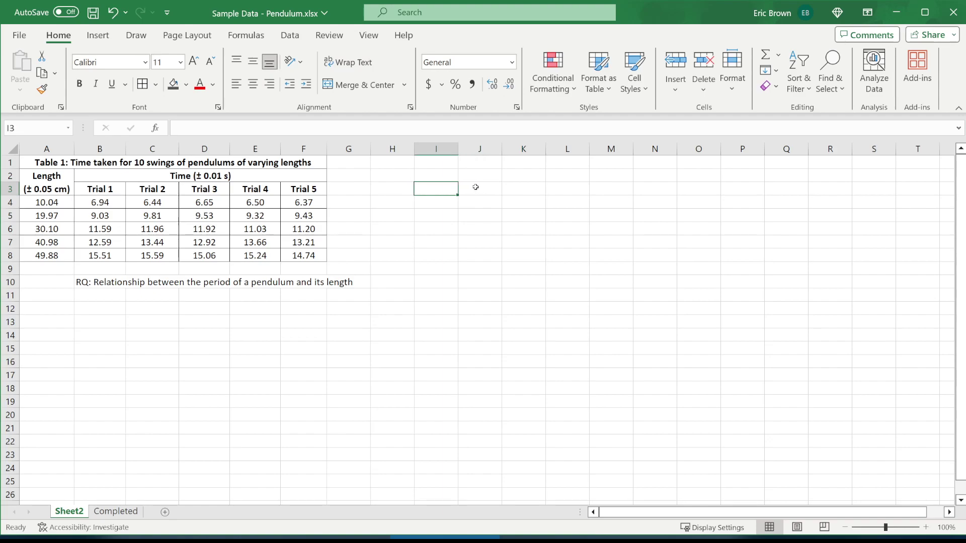
click(402, 187)
click(456, 187)
click(483, 187)
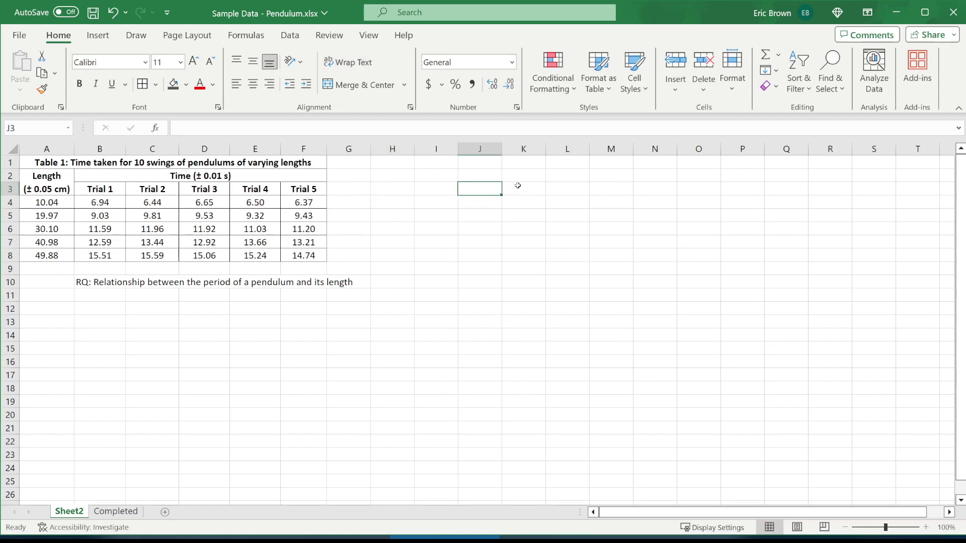
click(523, 188)
click(554, 187)
click(412, 187)
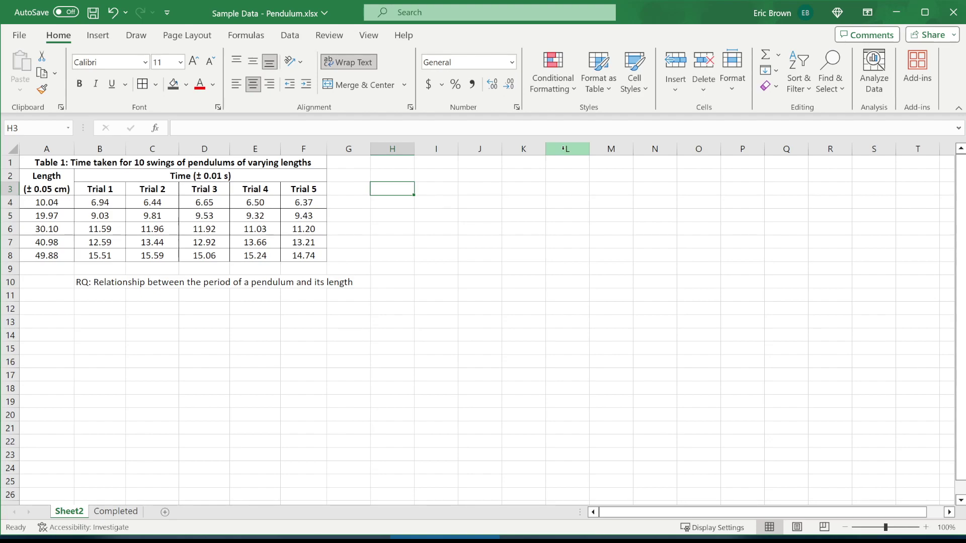
- Enter the heading 'Length' with '(m)' on a second line in cell H3
text(L)
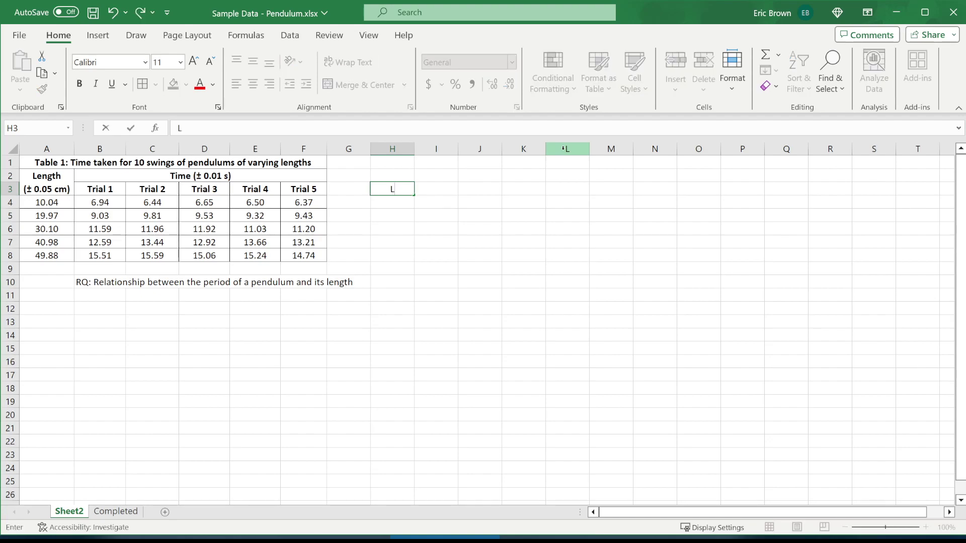
key(Return)
click(61, 184)
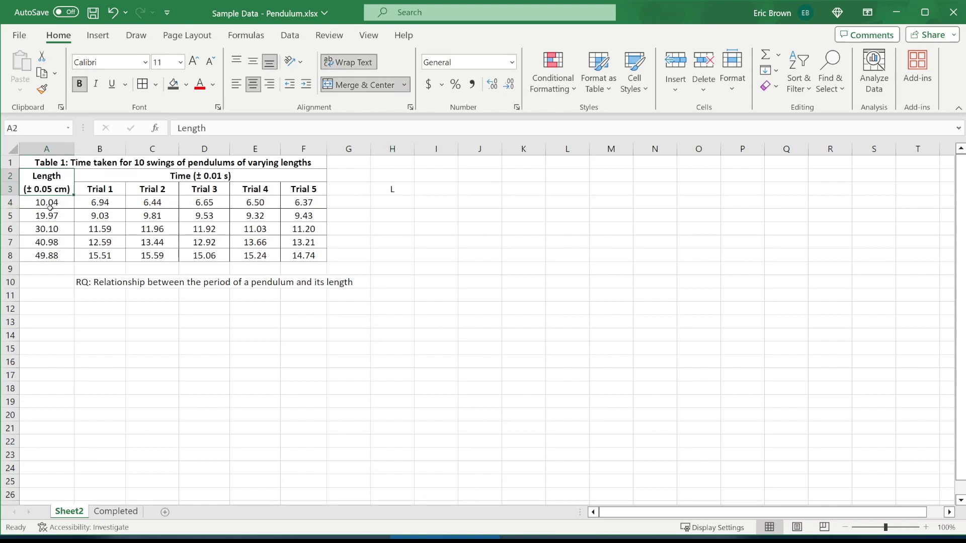
click(395, 186)
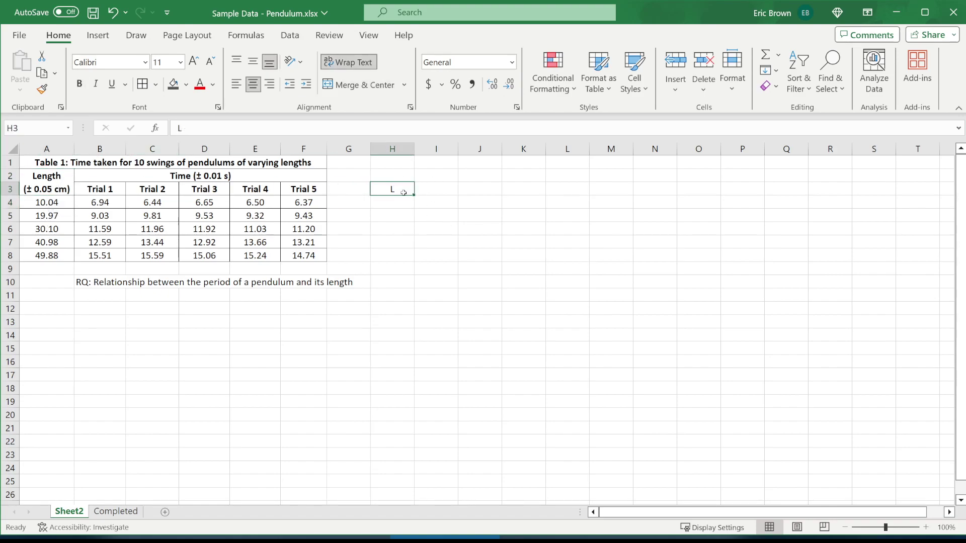
click(257, 124)
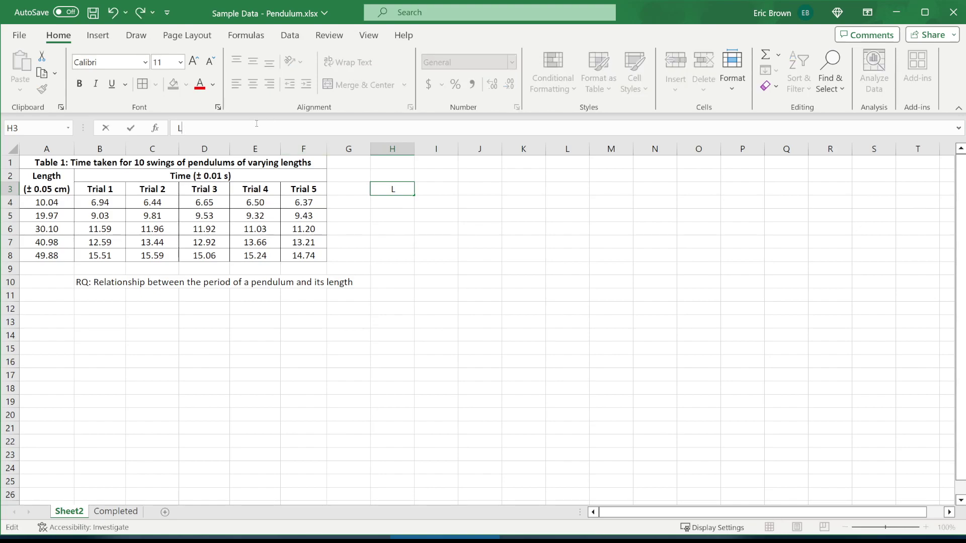
text(ength)
key(alt+Return)
text((m))
key(Return)
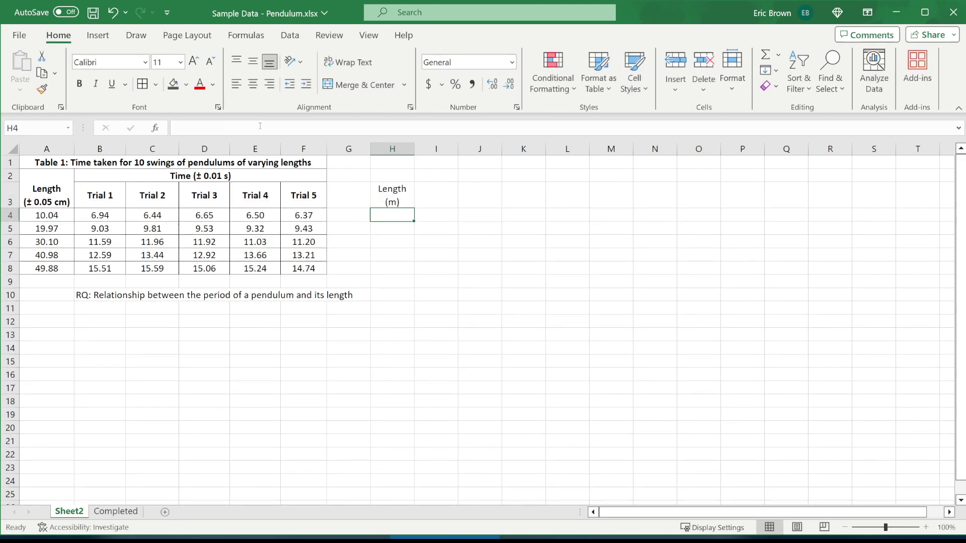
- Widen column H, reset row 3 to single height, and bold the Length (m) heading
click(421, 149)
drag(414, 149, 431, 149)
click(405, 201)
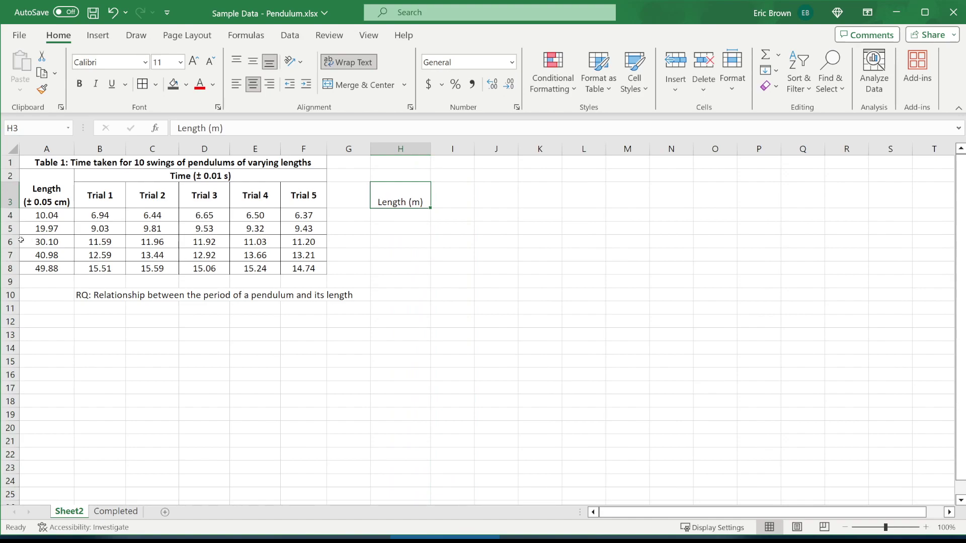
double_click(11, 208)
click(409, 204)
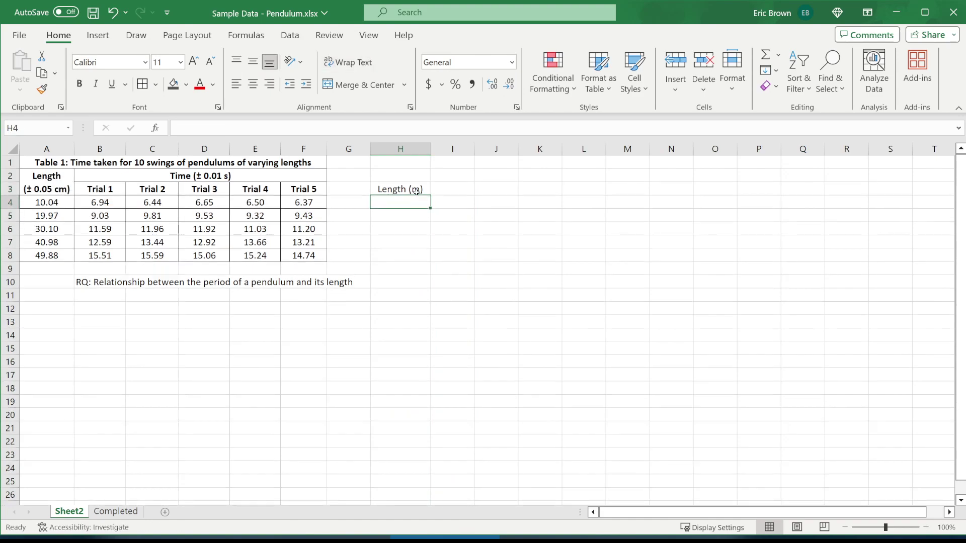
click(416, 189)
key(ctrl+b)
click(414, 205)
- Begin an =A4/100 formula in H4, then cancel it
text(=)
key(Left)
key(Left)
key(Left)
key(Left)
key(Left)
key(Left)
key(Left)
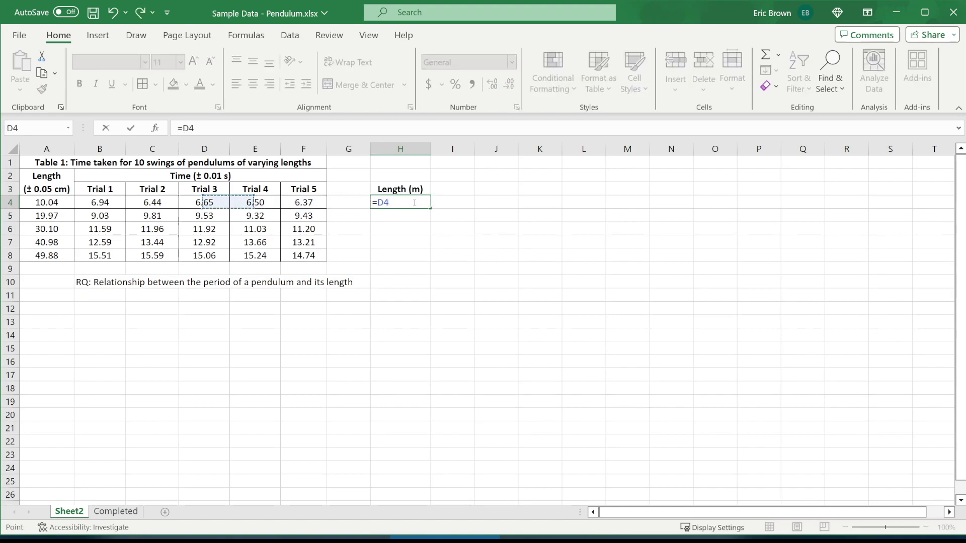
text(/)
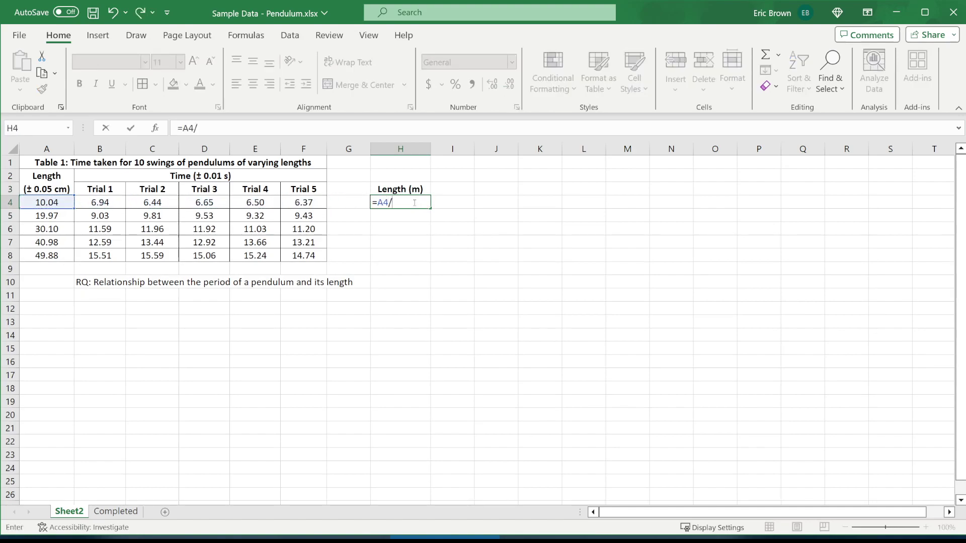
text(100)
key(Escape)
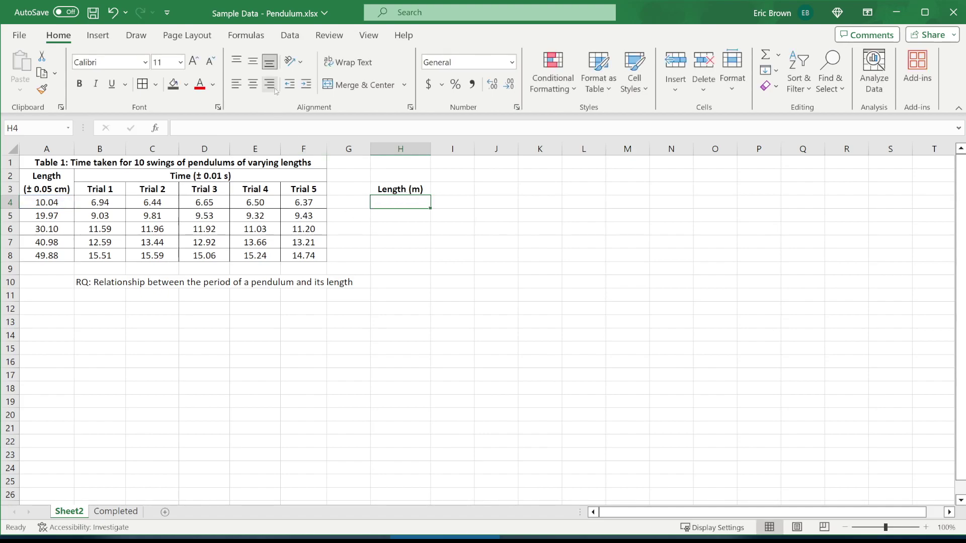
- Zoom the sheet to 200%
click(369, 35)
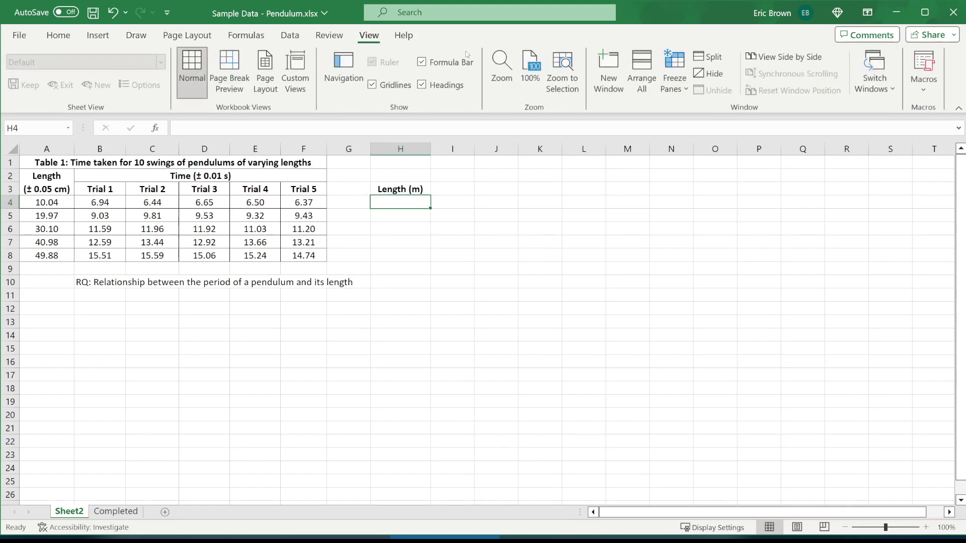
click(502, 70)
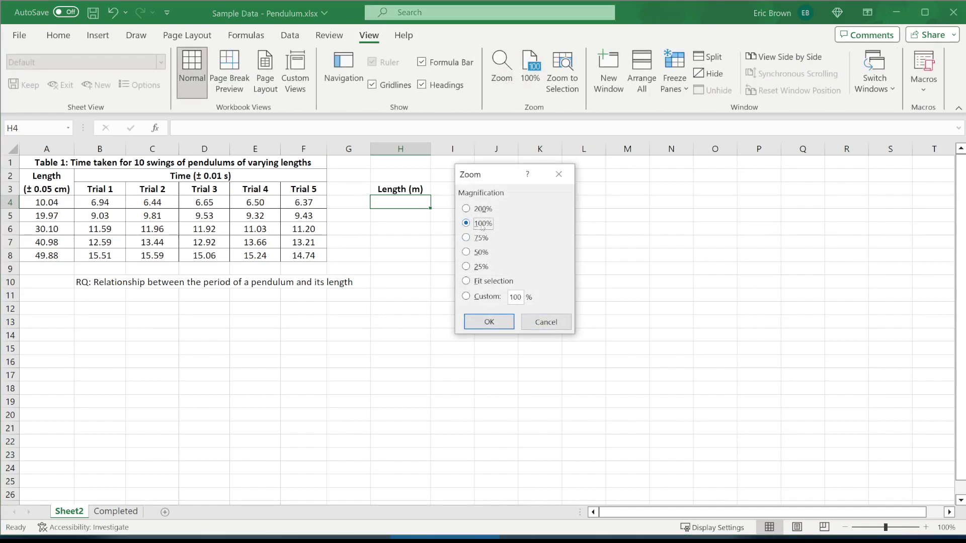
click(470, 211)
click(487, 297)
click(488, 322)
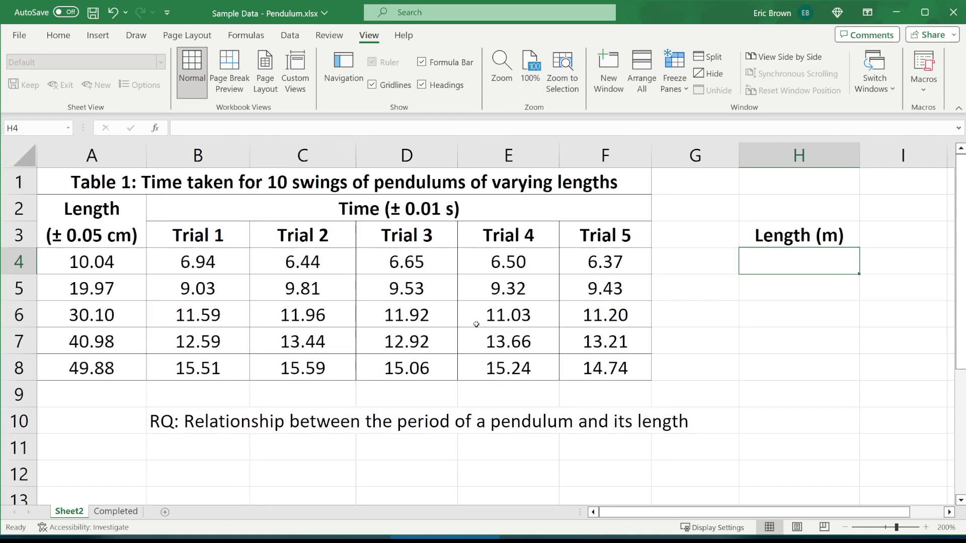
- Enter =8*61 in H4, then trim the formula back to just the equals sign
text(=)
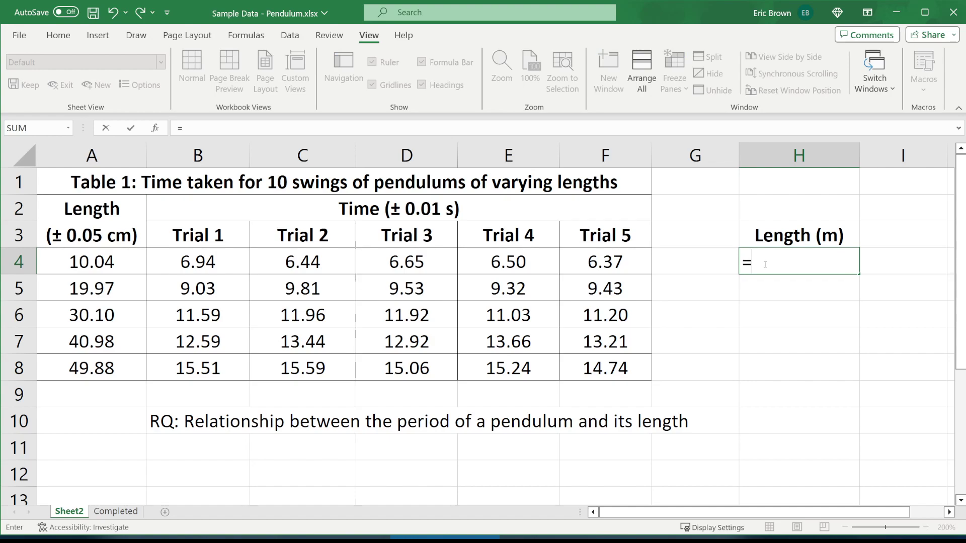
text(8*61)
key(Return)
click(761, 260)
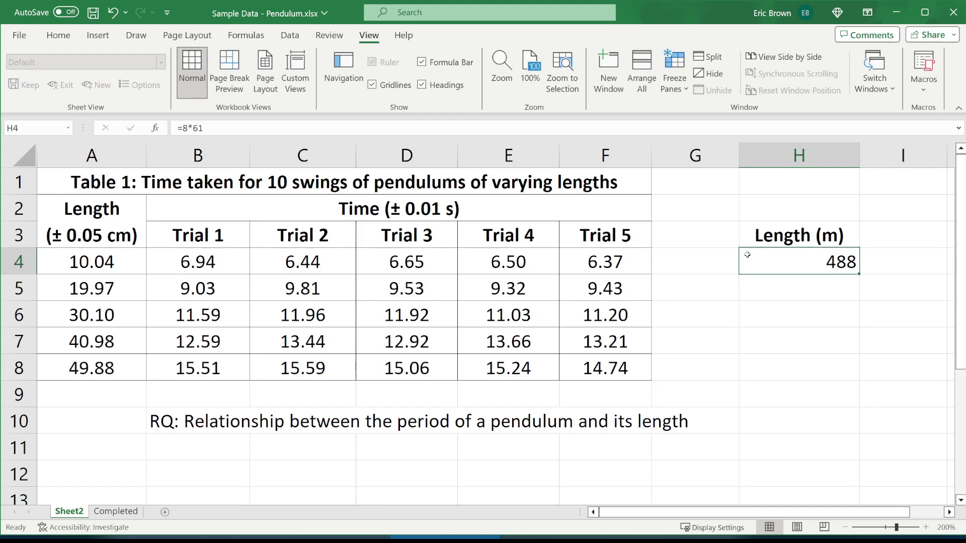
drag(183, 128, 229, 121)
key(BackSpace)
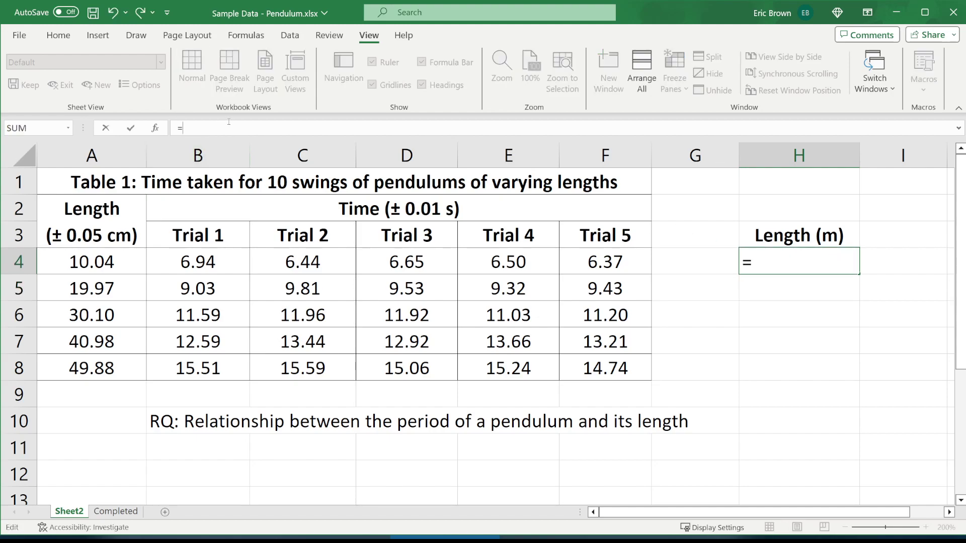
- Complete H4 as =A4/100 so it shows 0.1004 metres
click(128, 261)
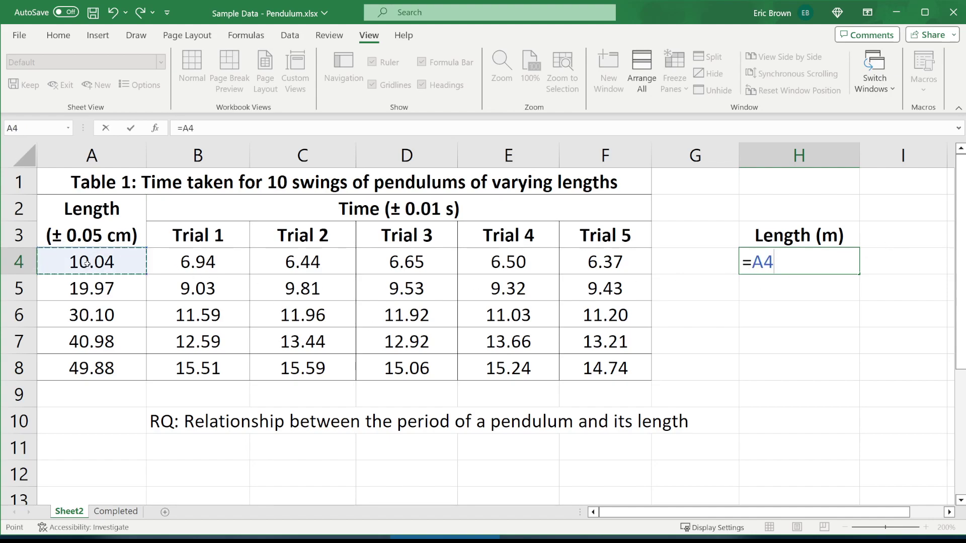
text(/100)
key(Return)
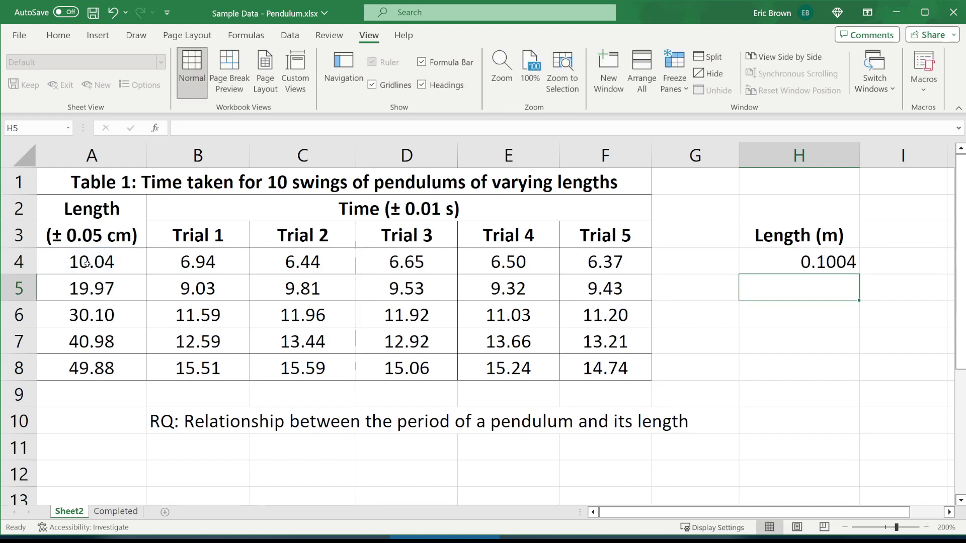
click(745, 262)
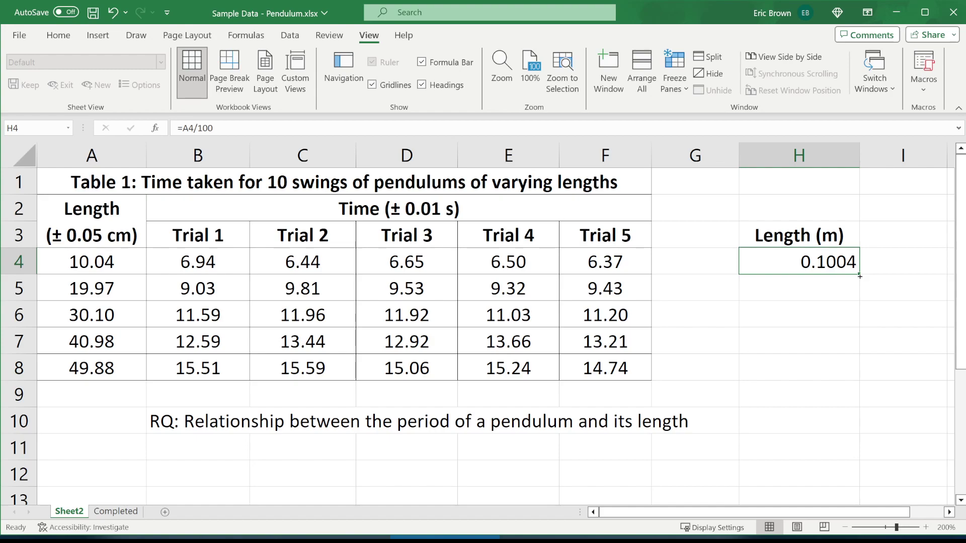
- Fill the metre conversion down to H8, check the copied formulas, and centre H4:H8
drag(859, 275, 846, 376)
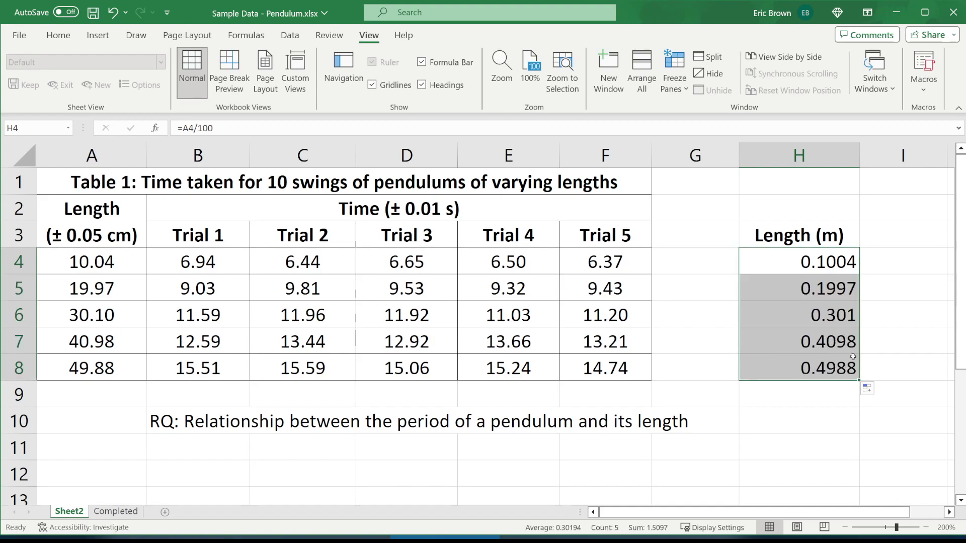
click(839, 272)
click(828, 284)
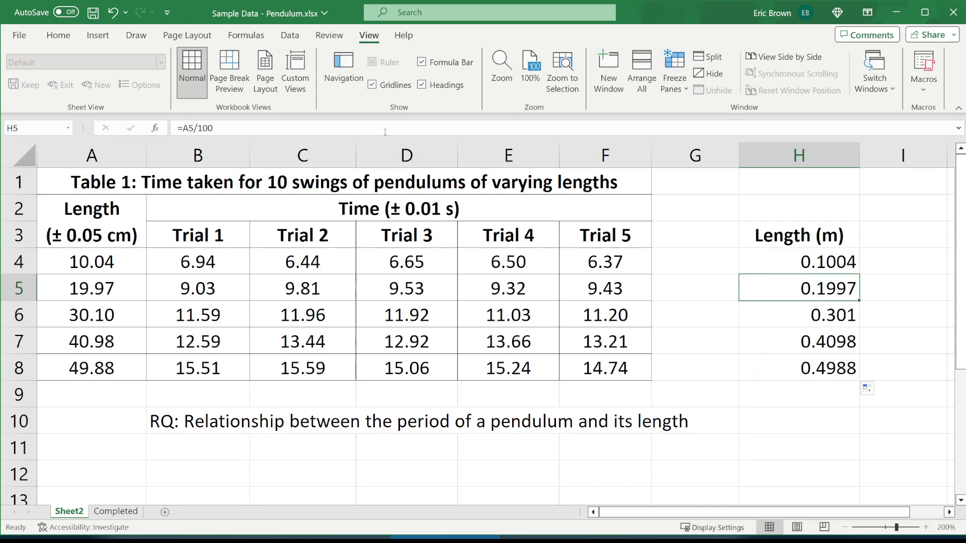
double_click(829, 285)
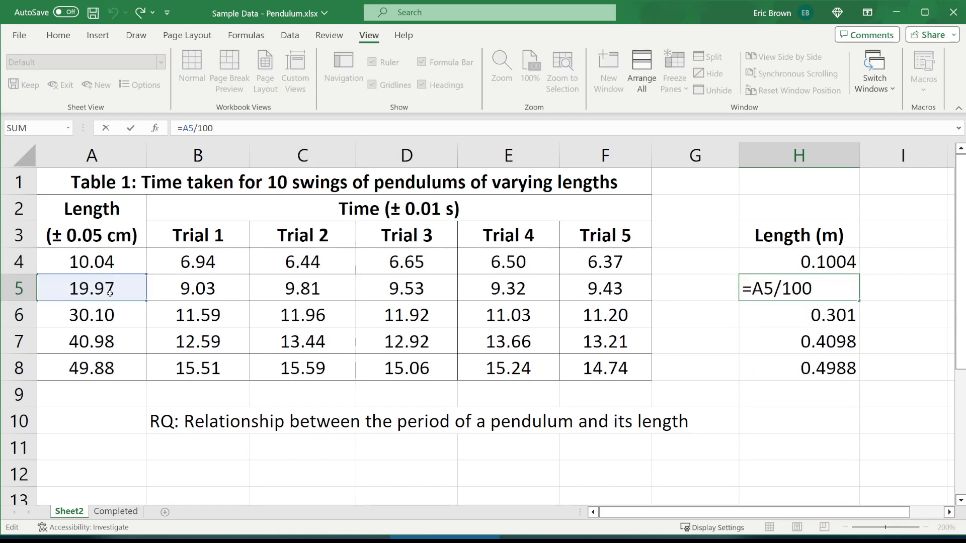
click(831, 340)
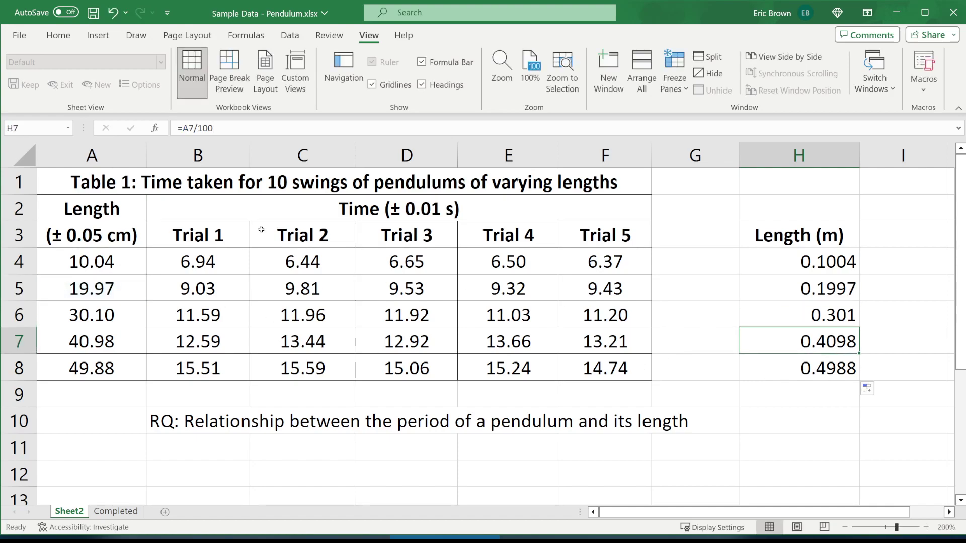
double_click(835, 345)
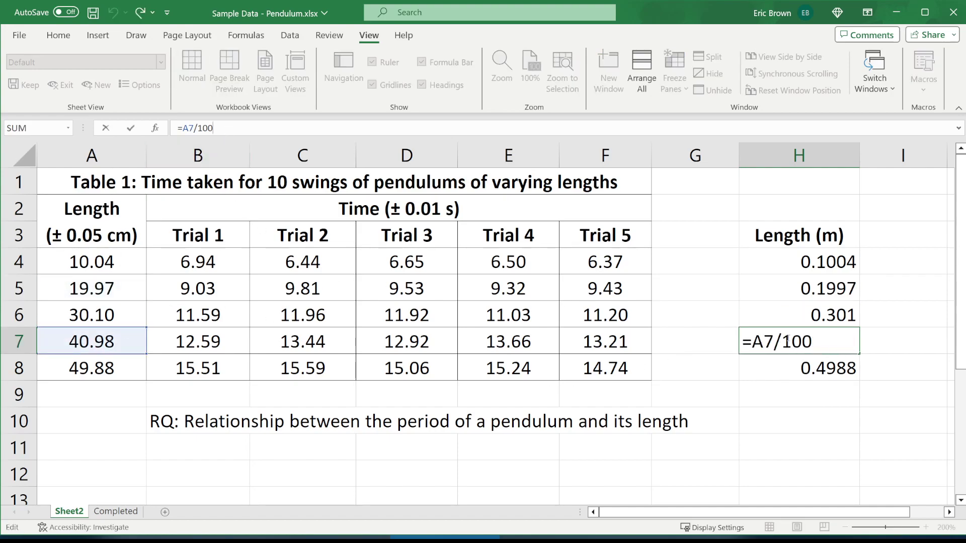
key(ctrl+Return)
drag(805, 261, 805, 368)
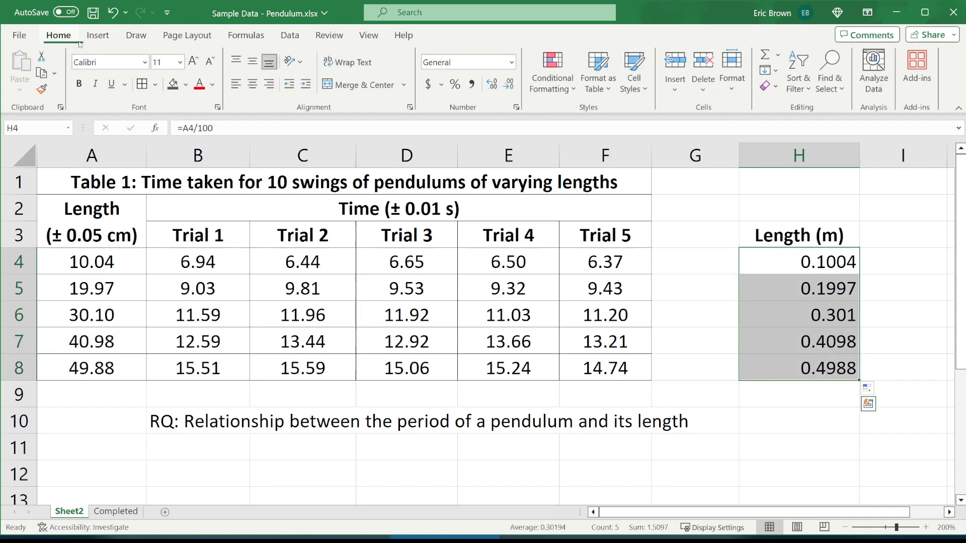
click(253, 84)
- Add the heading 't avg' in cell I3
click(904, 249)
click(889, 239)
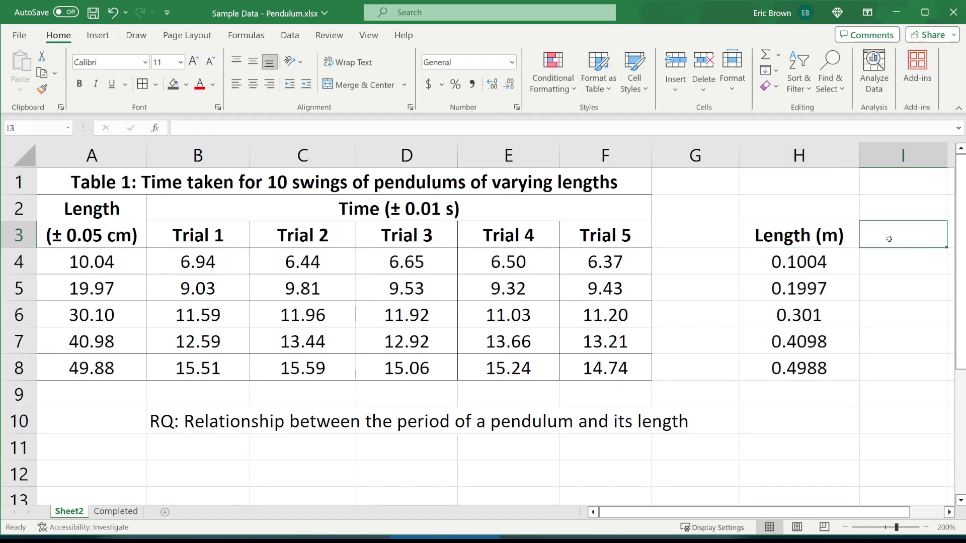
scroll(889, 238, right, 2)
key(Left)
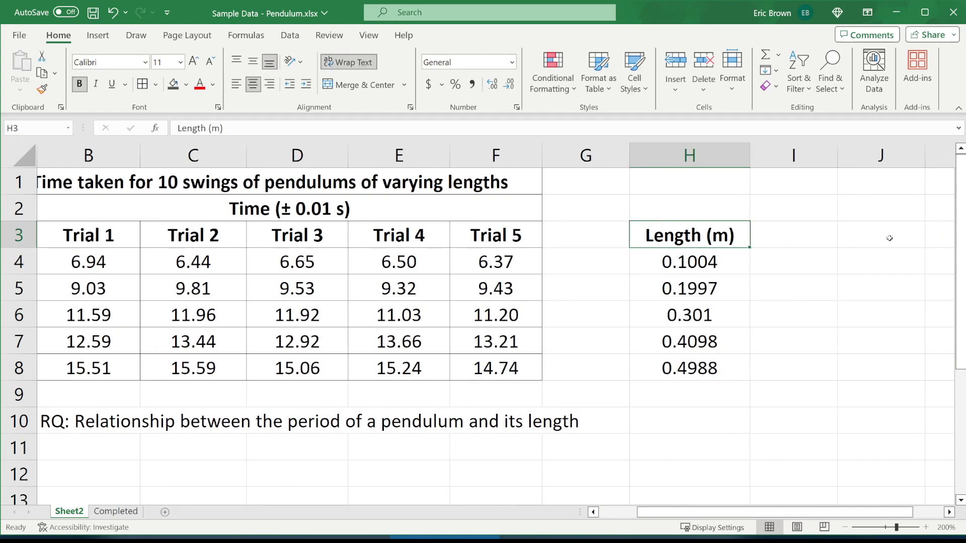
key(Left)
key(Left)
key(Left)
key(Left)
key(Left)
key(Left)
key(Left)
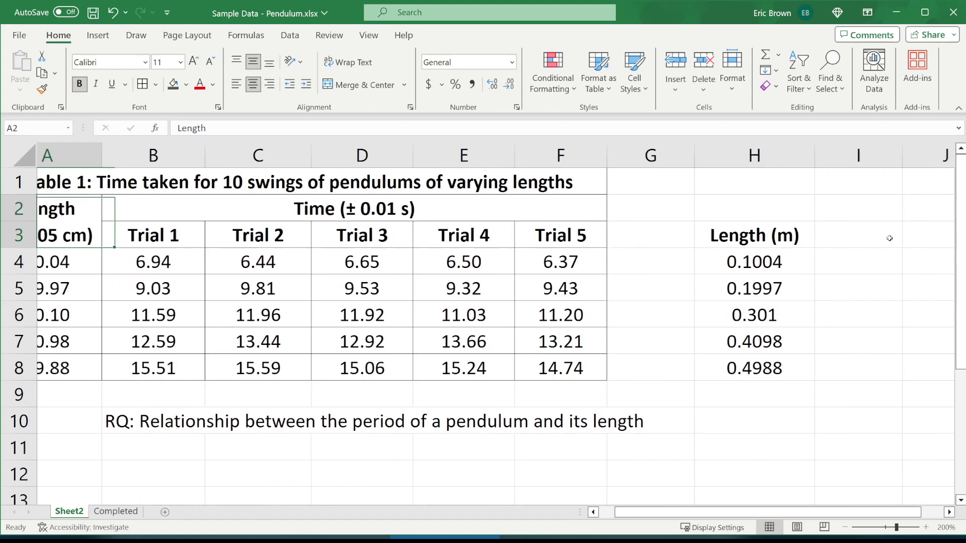
key(Right)
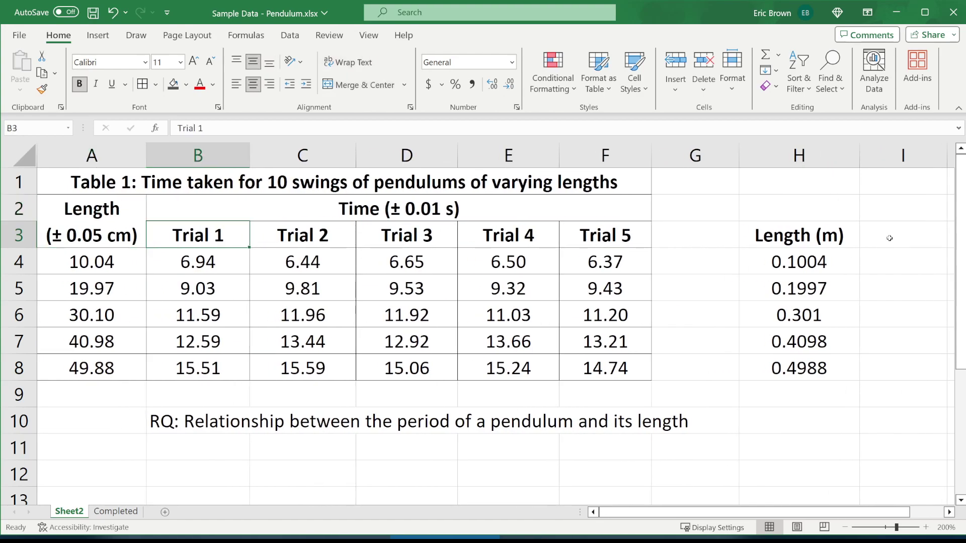
key(Right)
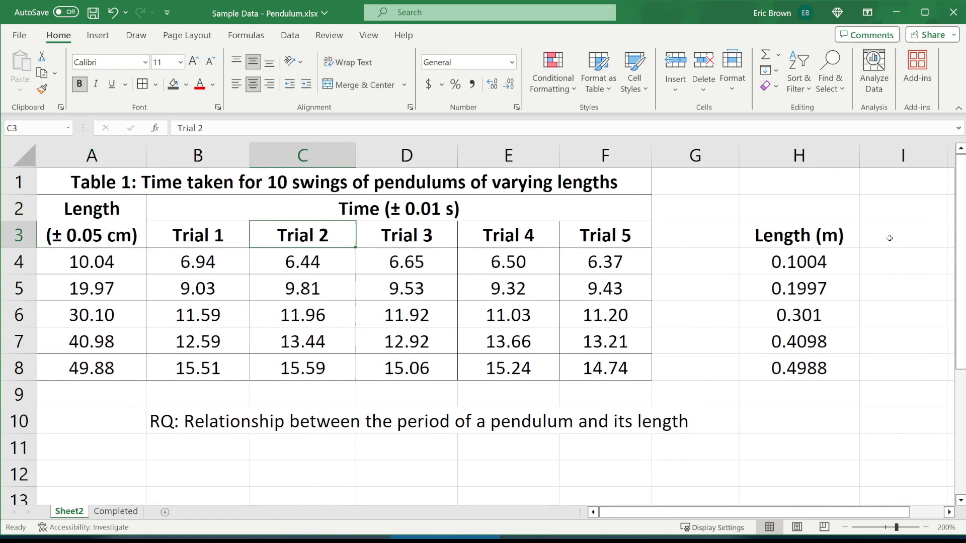
key(Right)
key(Right)
key(Right)
key(Right)
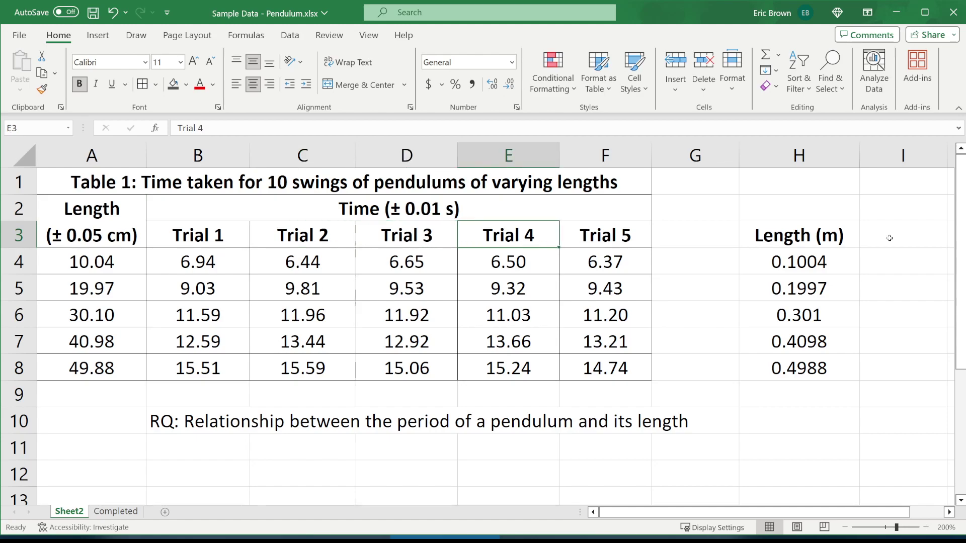
key(Right)
key(Right)
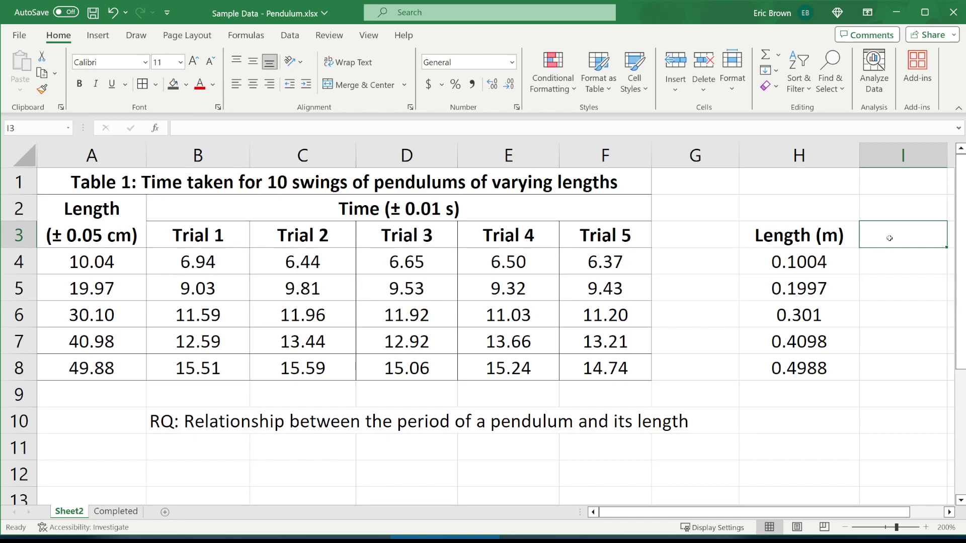
text(t avg)
key(Return)
- Enter =AVERAGE(B4:F4) in I4, giving 6.58
key(Up)
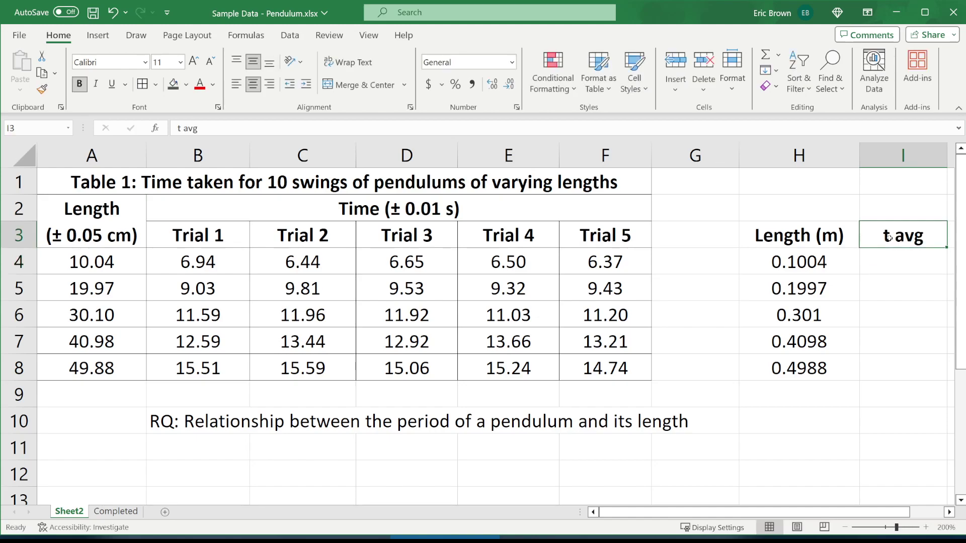
key(Down)
key(Left)
key(Left)
key(Left)
key(Left)
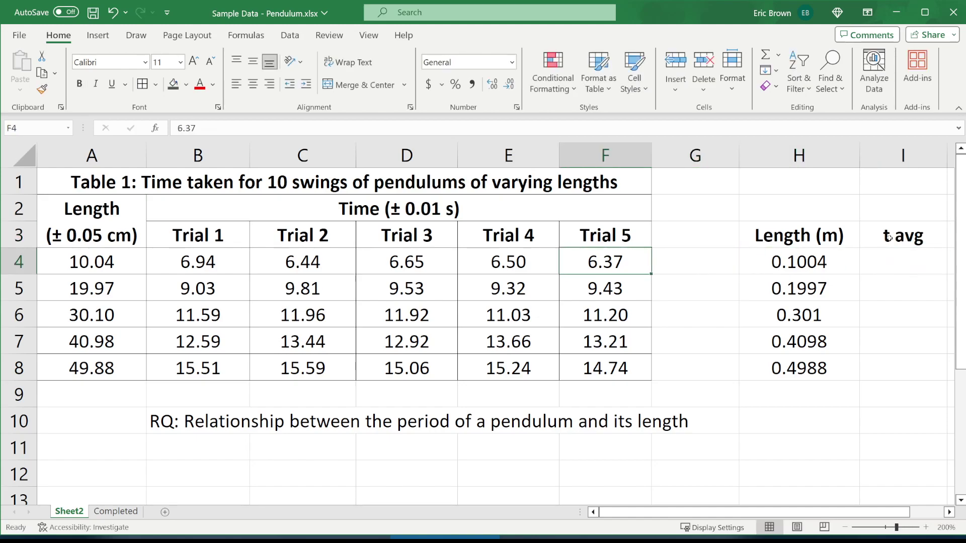
click(409, 419)
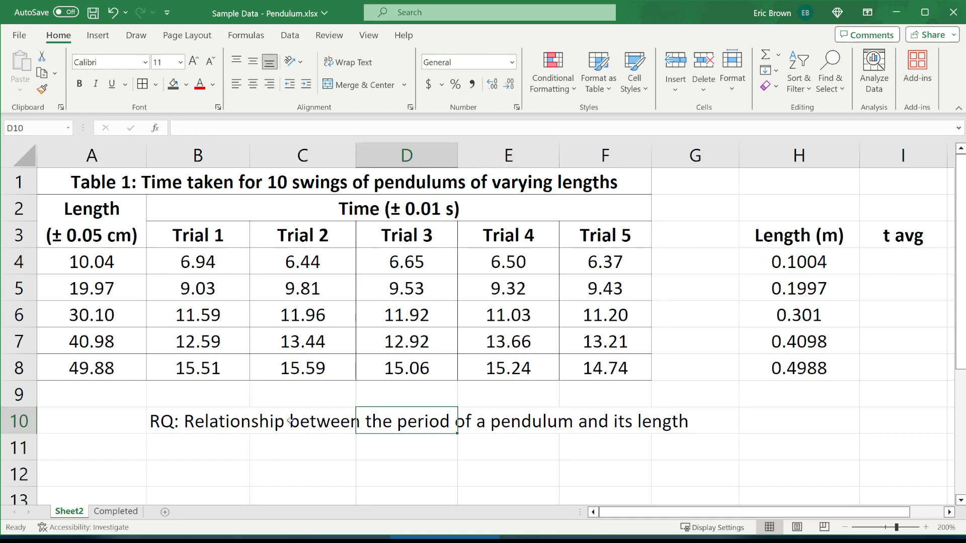
click(236, 430)
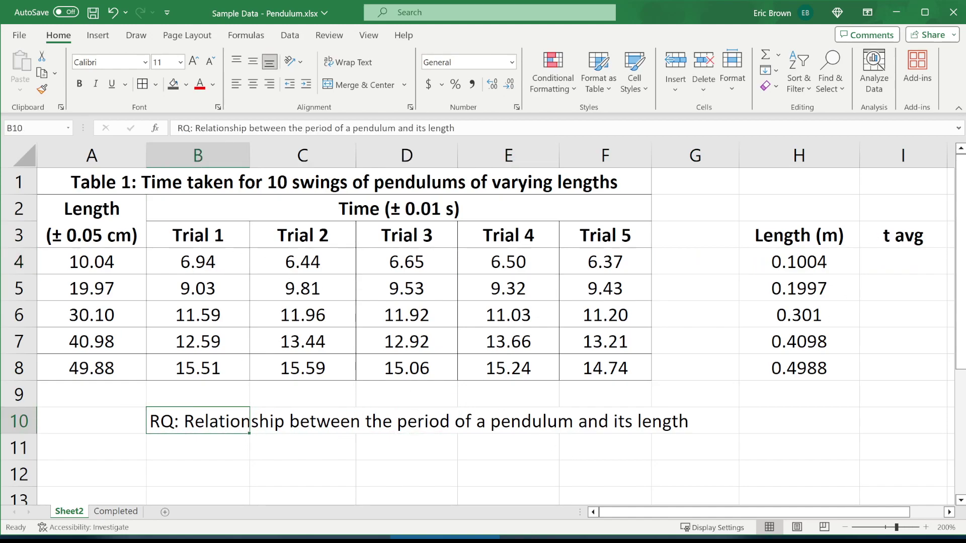
drag(698, 511, 745, 506)
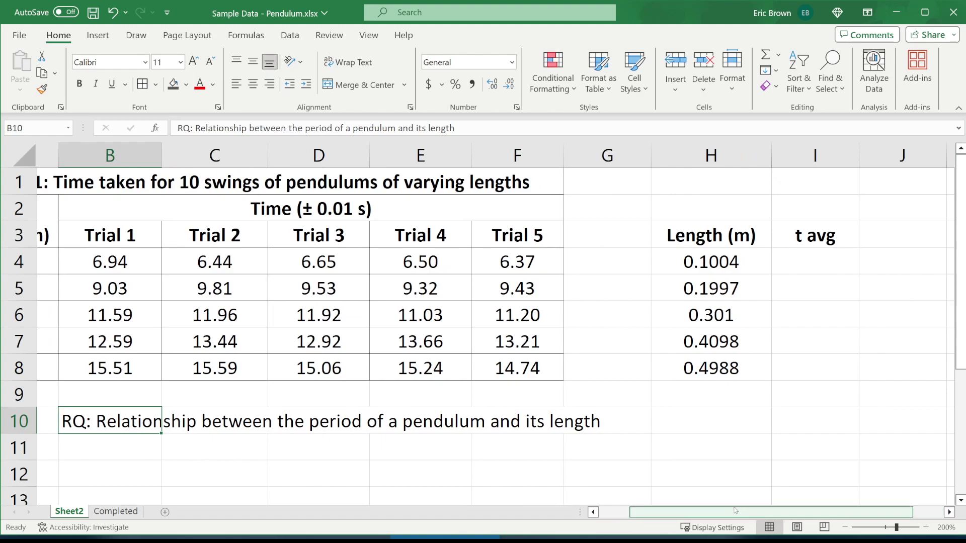
click(822, 272)
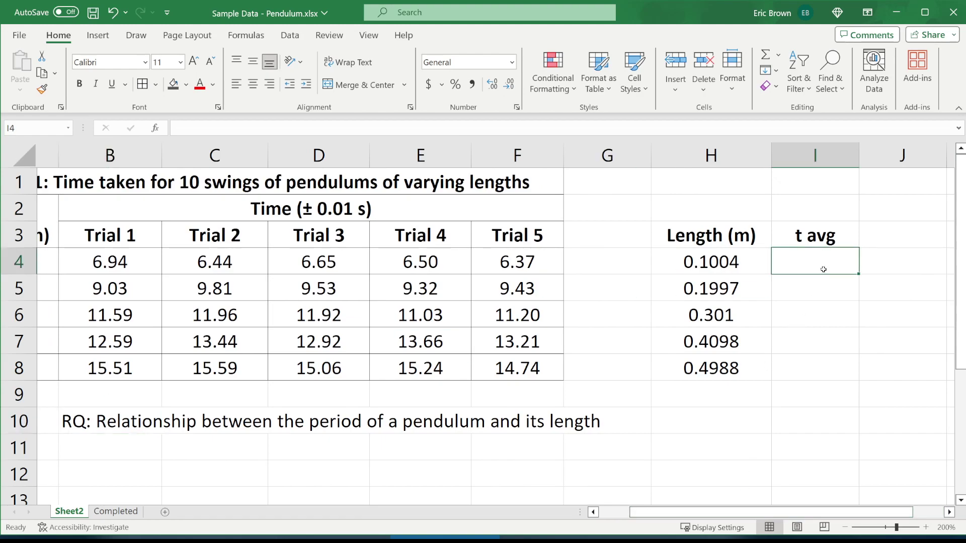
text(=average()
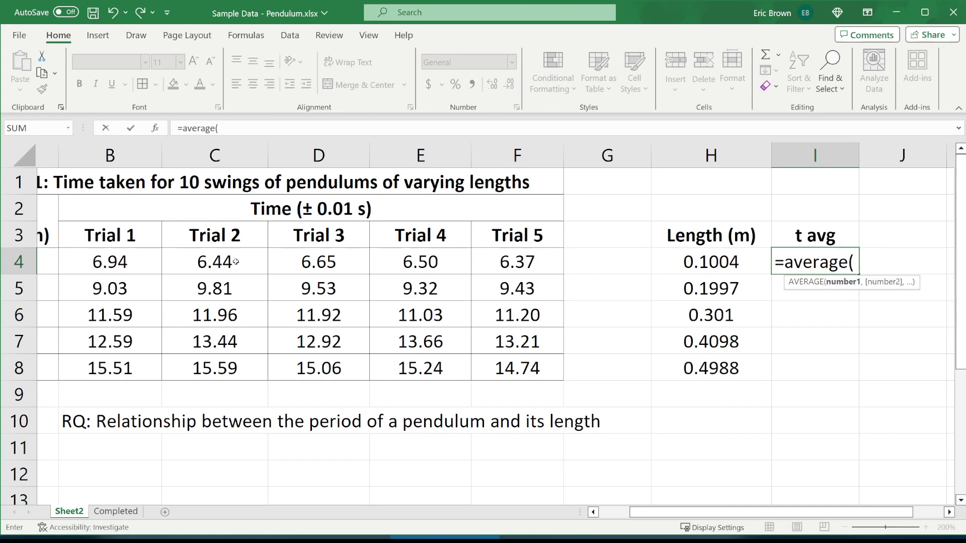
drag(151, 260, 499, 261)
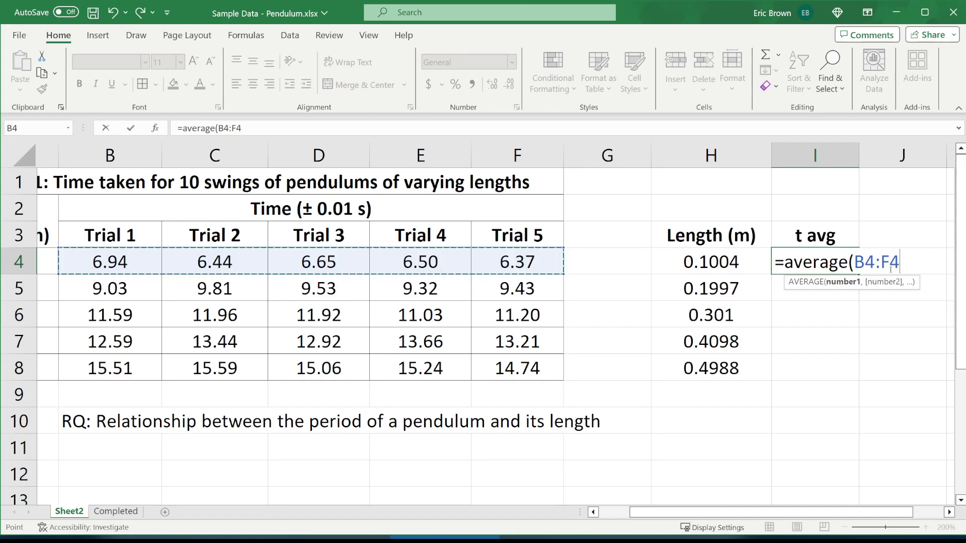
text())
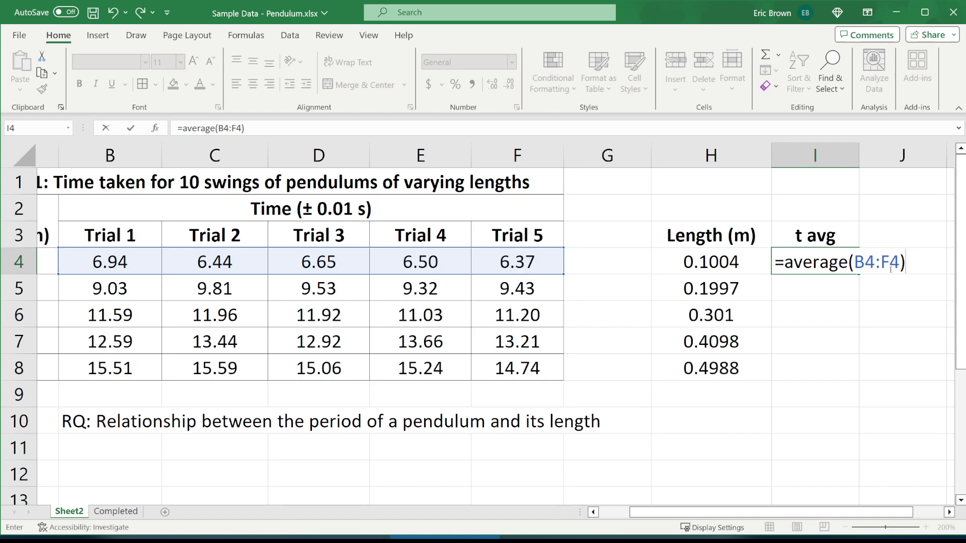
key(Return)
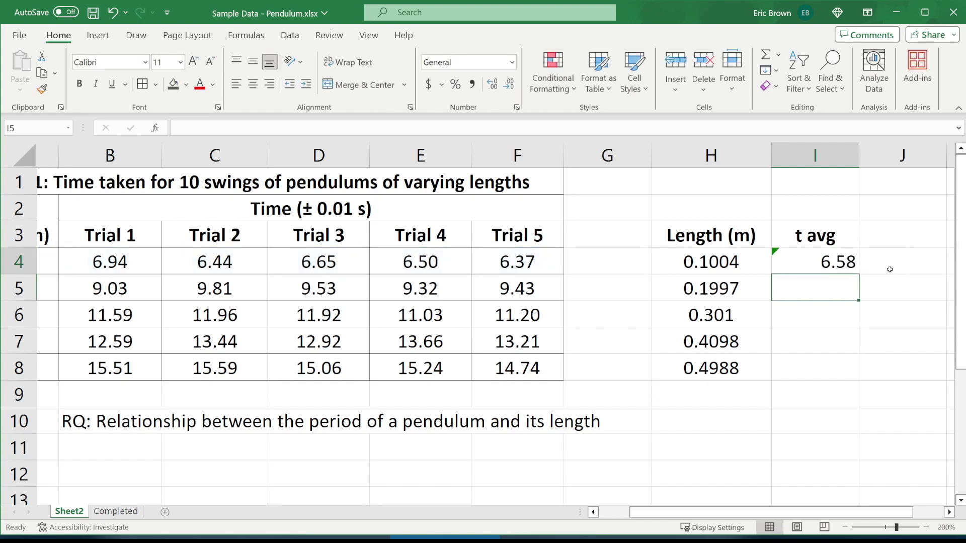
drag(836, 274, 834, 267)
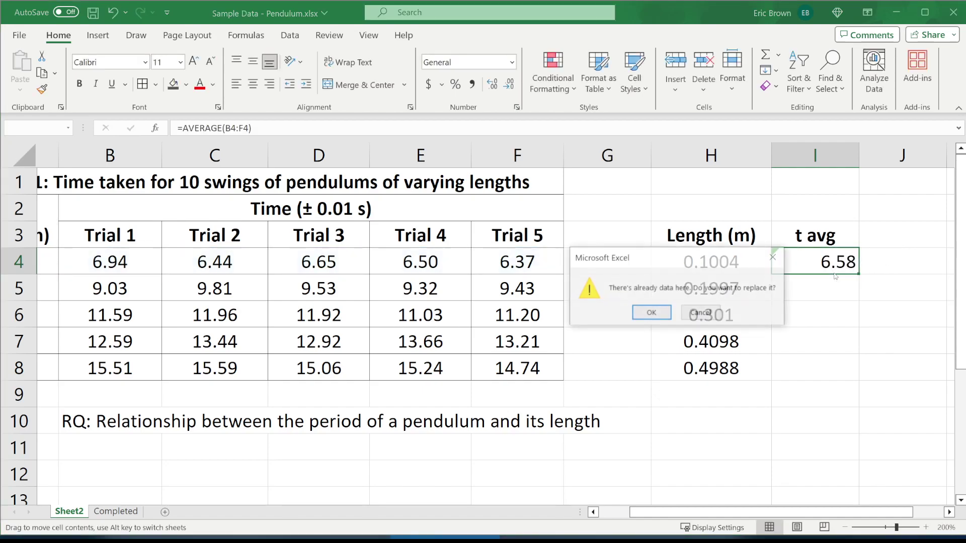
click(714, 312)
click(792, 262)
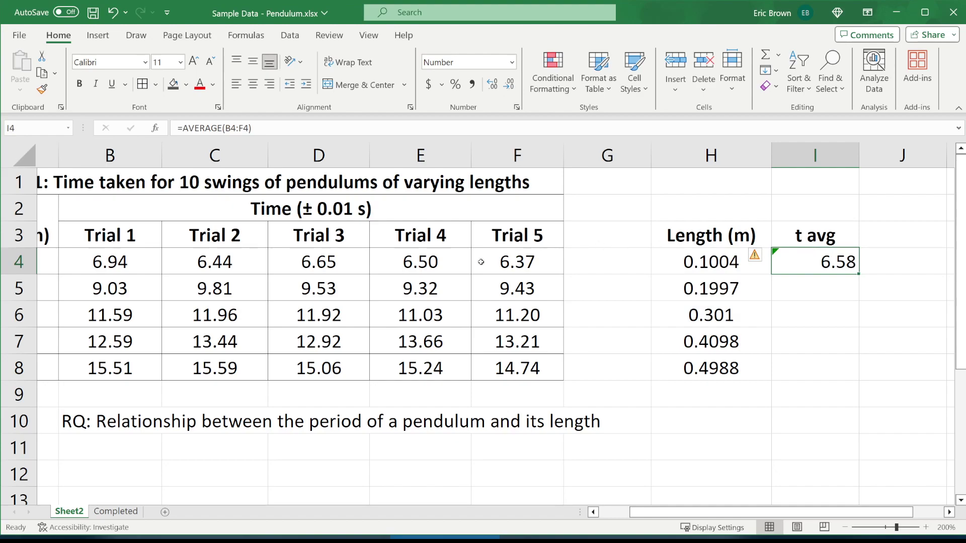
mouse_move(859, 275)
mouse_down()
mouse_move(834, 369)
mouse_move(860, 276)
mouse_up()
drag(859, 274, 837, 368)
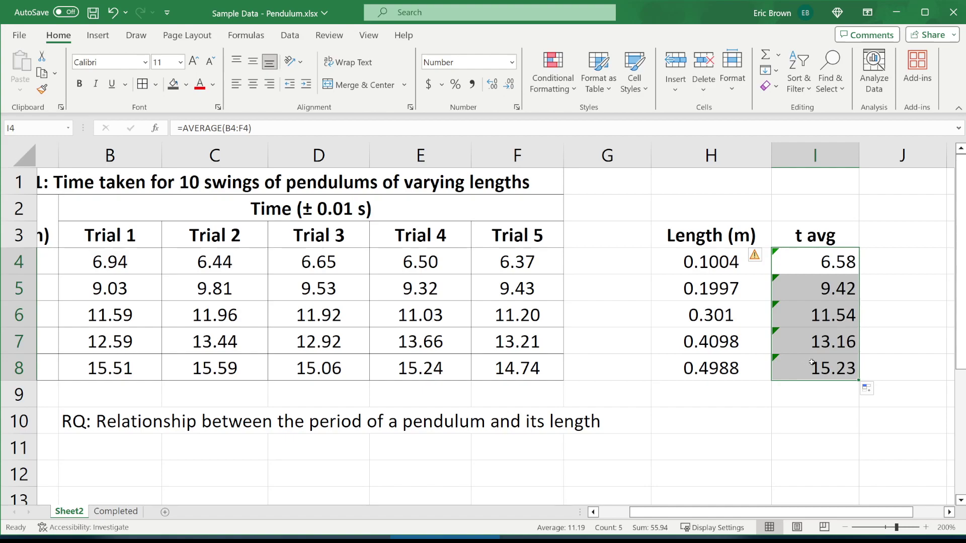
click(253, 84)
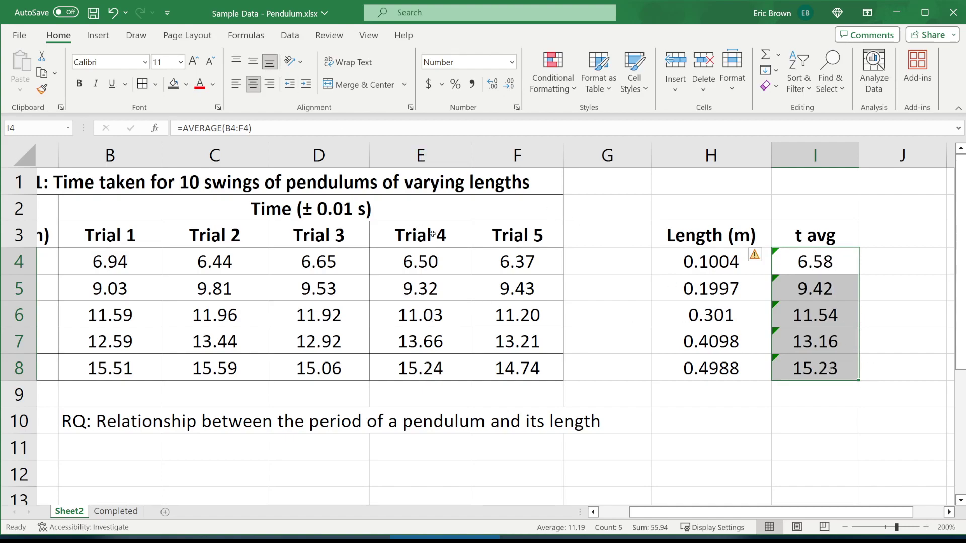
click(829, 243)
click(769, 236)
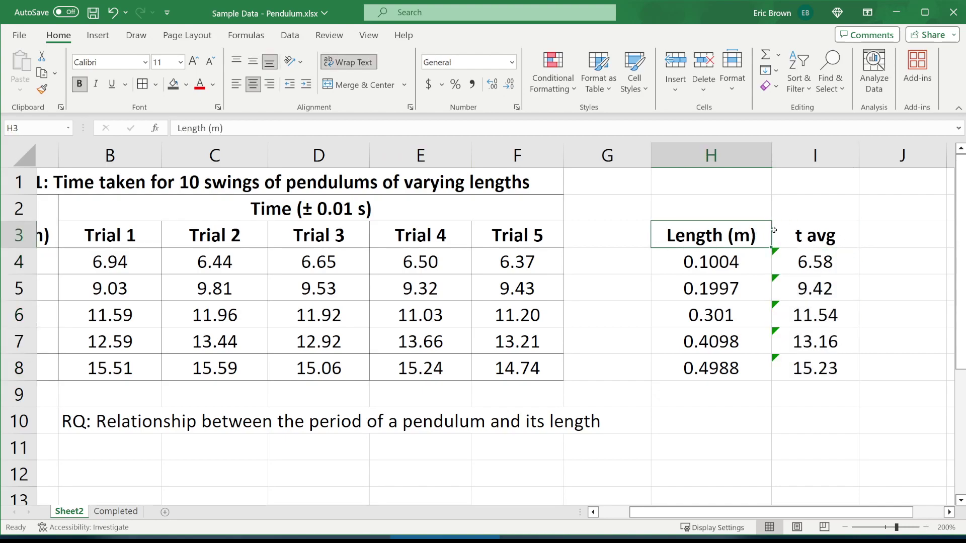
click(707, 258)
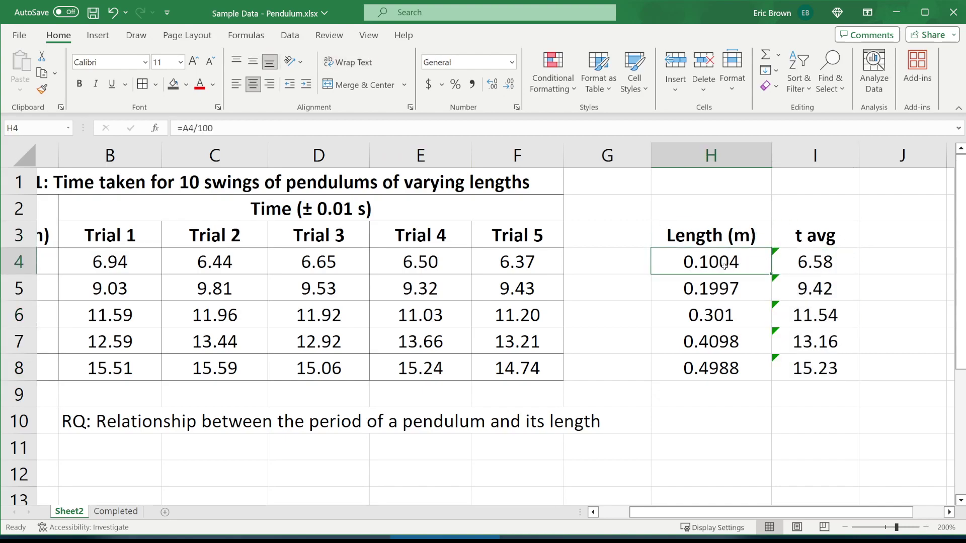
click(516, 271)
key(Left)
key(Left)
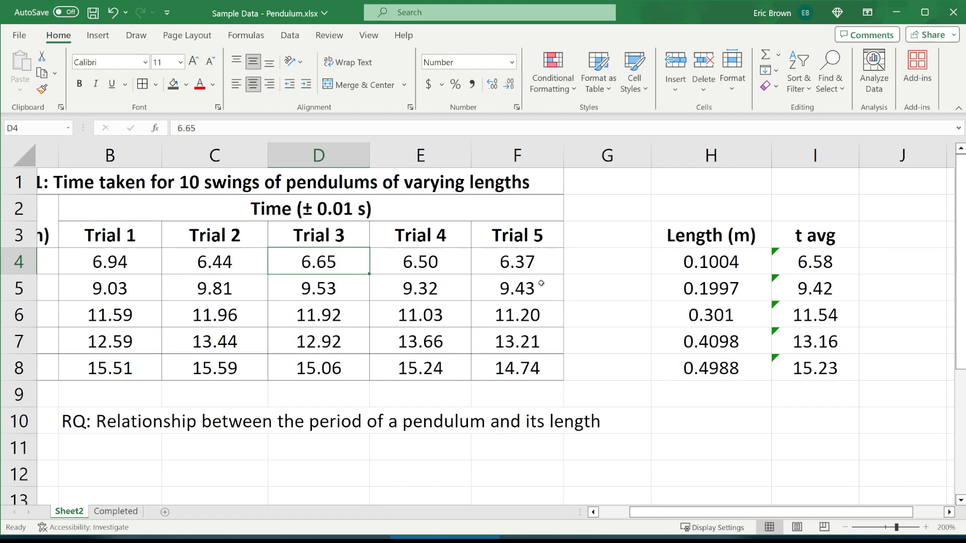
click(784, 252)
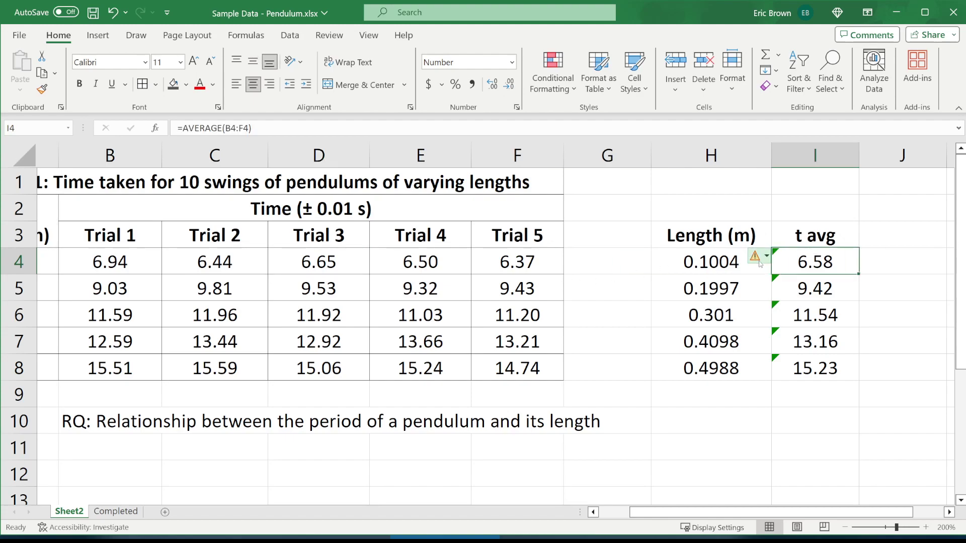
mouse_move(760, 263)
click(765, 254)
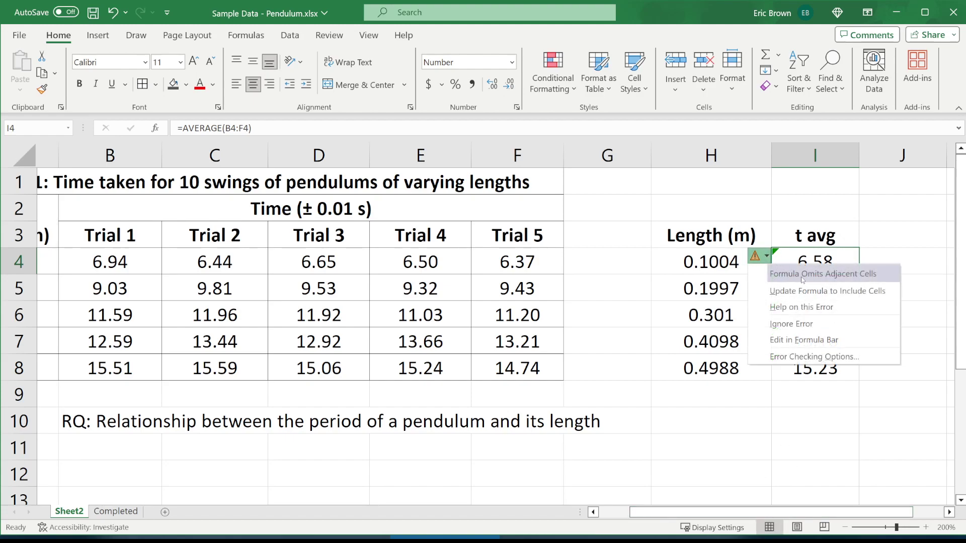
click(815, 259)
drag(852, 513, 821, 513)
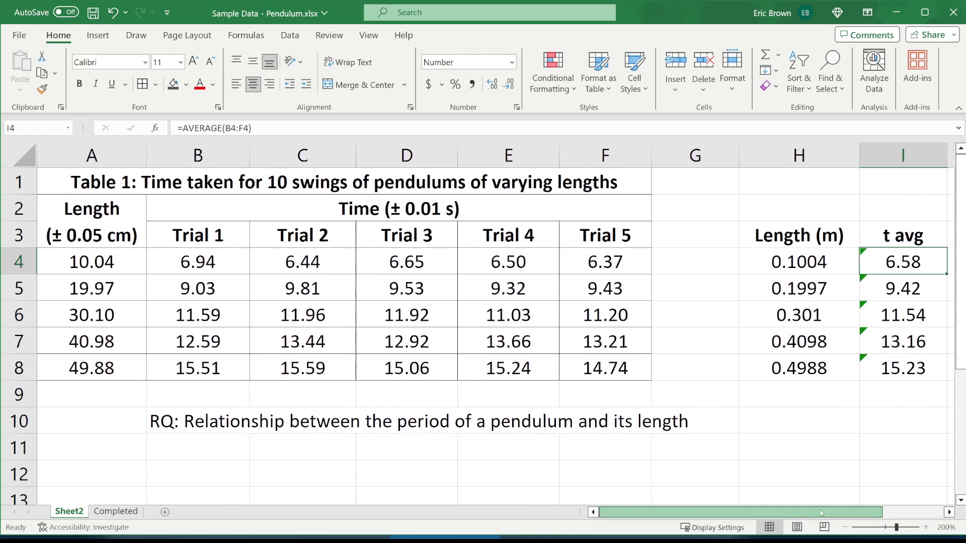
- Choose Ignore Error for the omitted-adjacent-cells warning on averages I4:I8
click(95, 267)
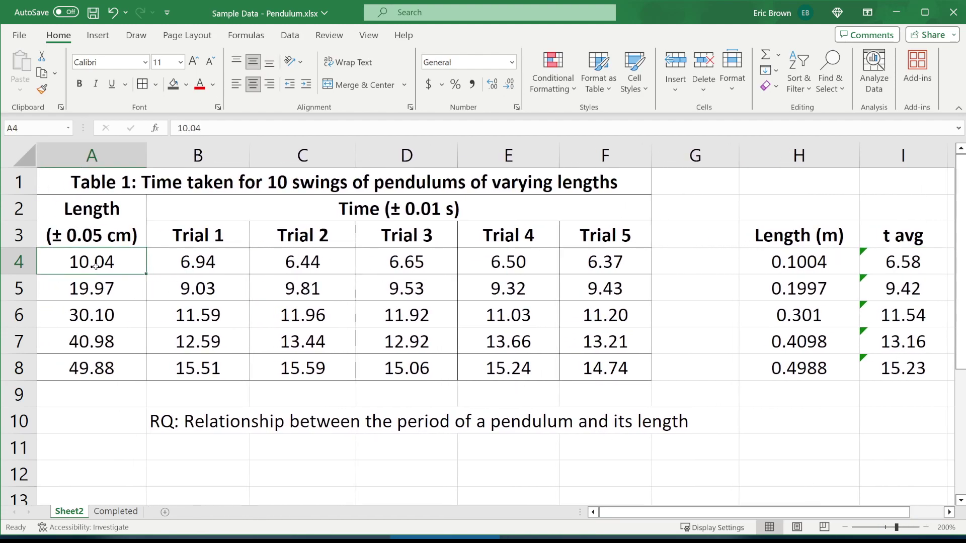
drag(212, 262, 574, 255)
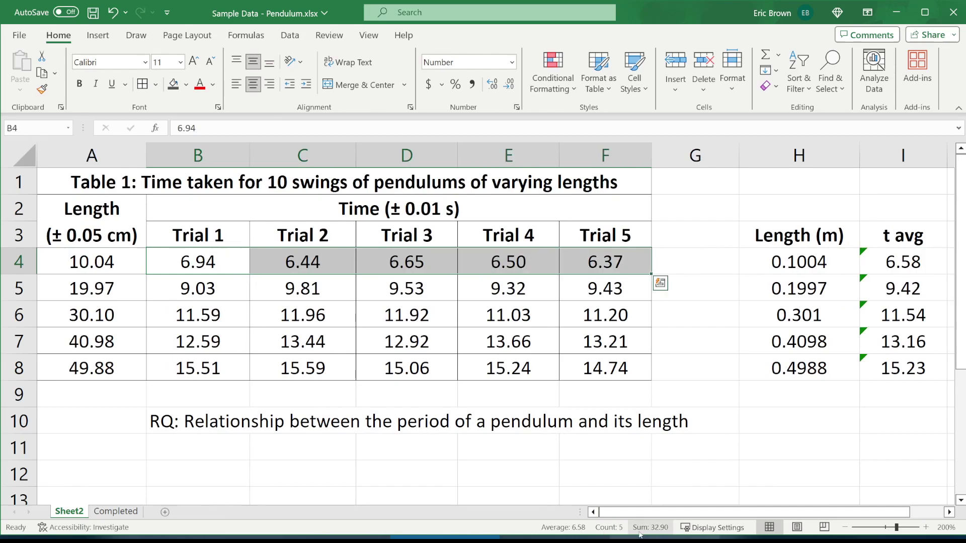
mouse_move(627, 519)
mouse_down()
mouse_move(635, 519)
mouse_move(627, 519)
mouse_up()
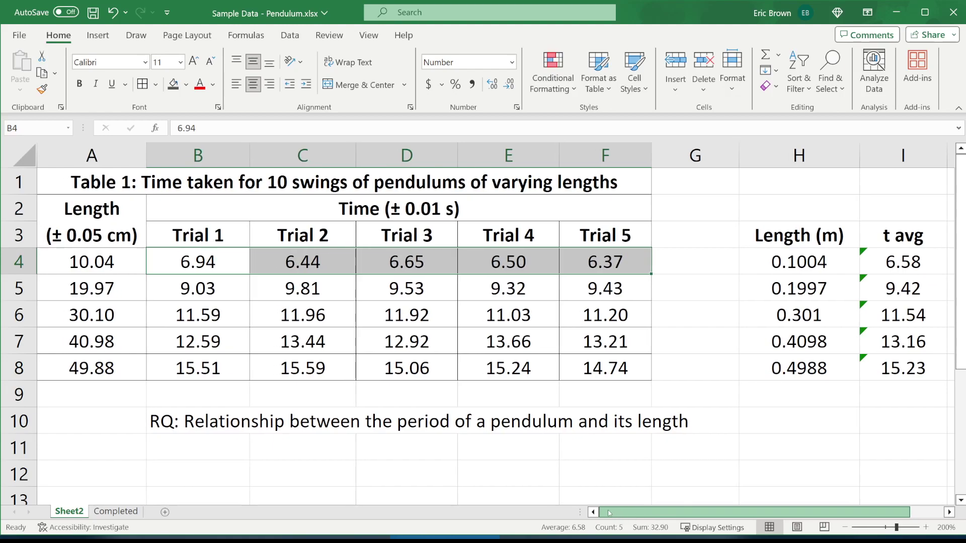
drag(622, 514, 641, 514)
click(829, 268)
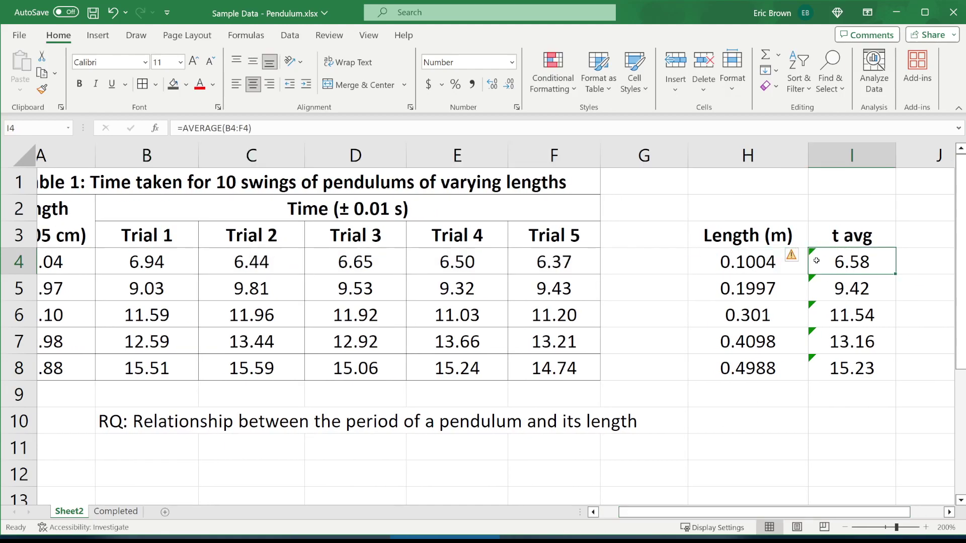
shift+click(838, 357)
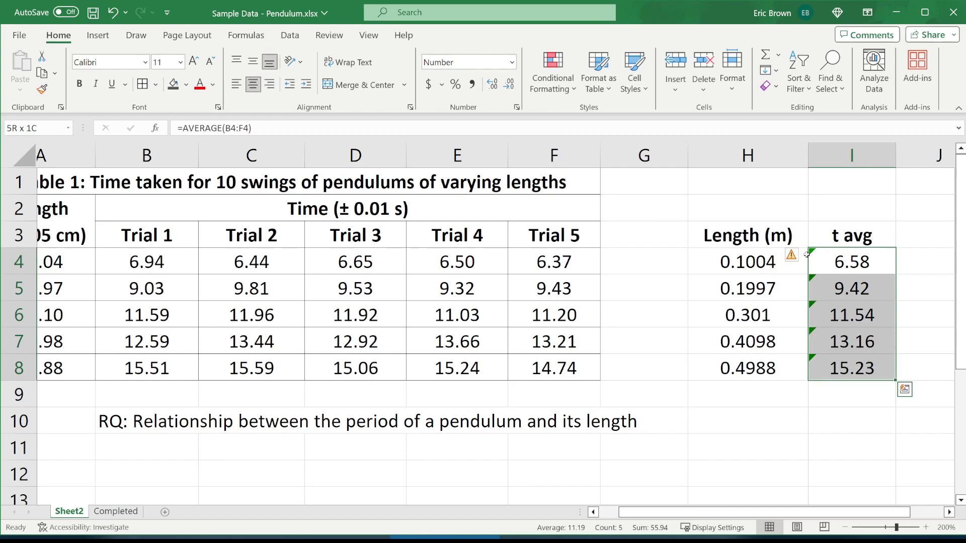
click(795, 256)
click(827, 323)
- Select cell J3 for the next column heading
drag(782, 518, 805, 518)
click(785, 471)
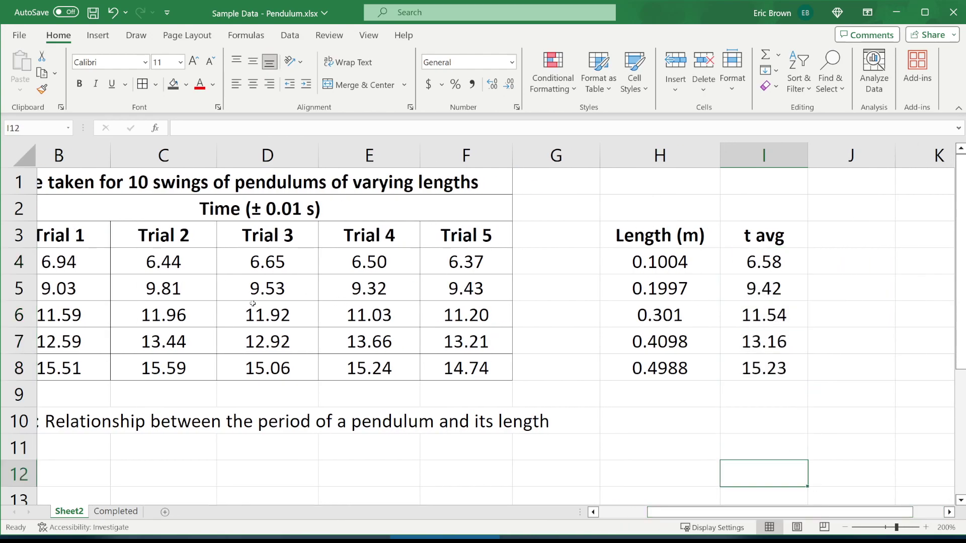
click(761, 237)
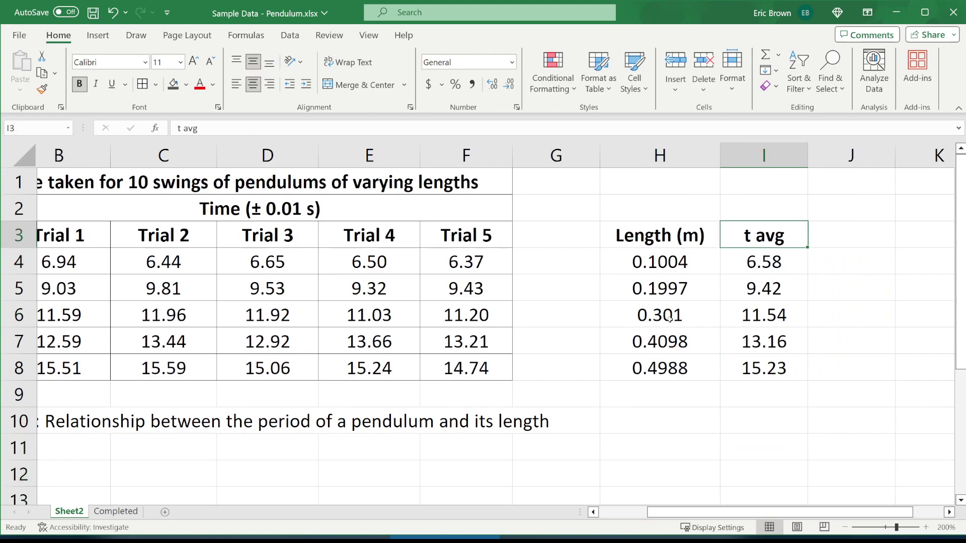
click(859, 207)
click(838, 235)
click(775, 236)
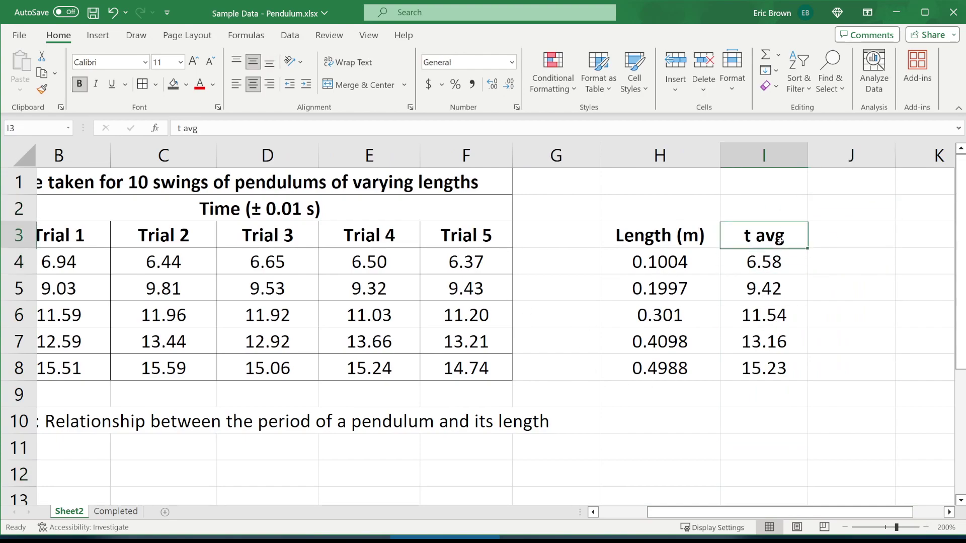
click(831, 236)
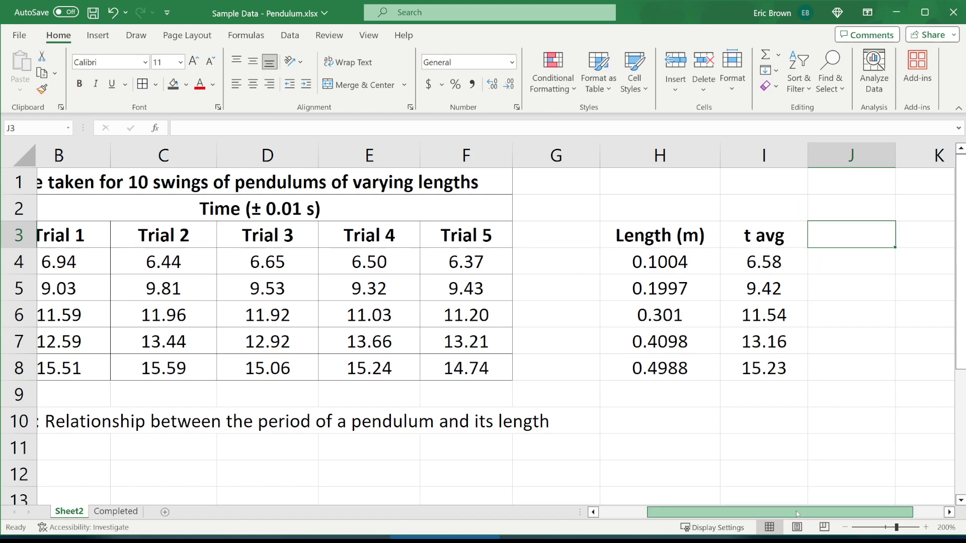
mouse_move(819, 512)
mouse_down()
mouse_move(849, 511)
mouse_move(836, 521)
mouse_up()
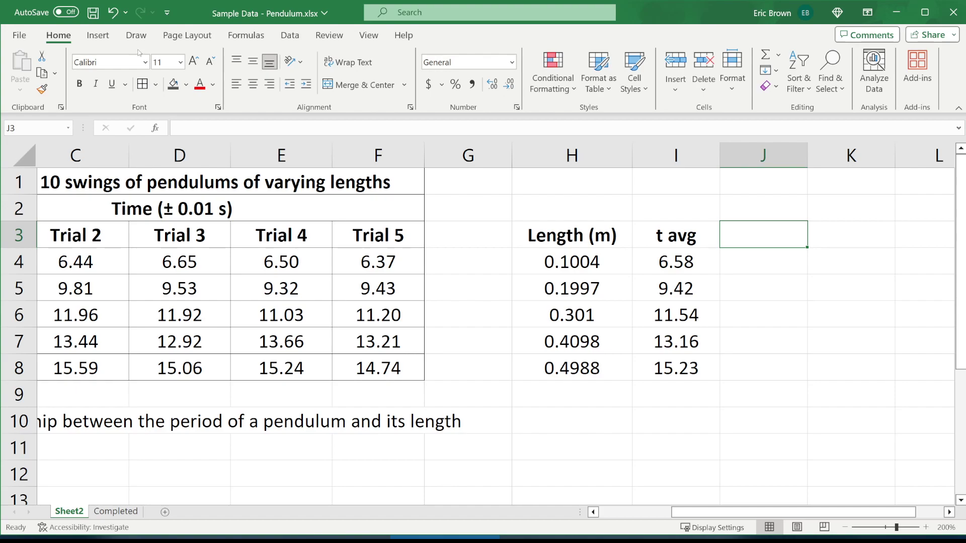
- Insert the Greek capital Delta (Δ) symbol from the Greek and Coptic subset into J3
click(93, 38)
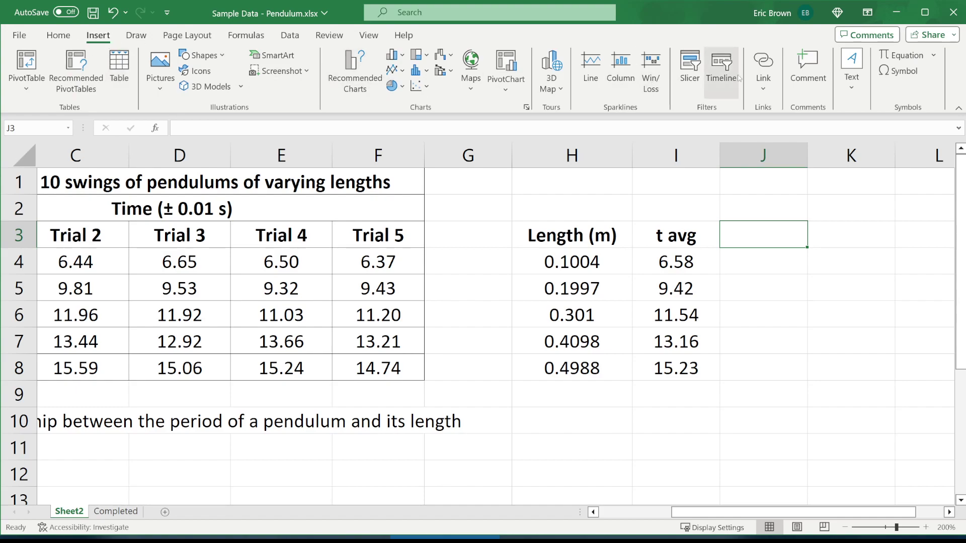
click(900, 71)
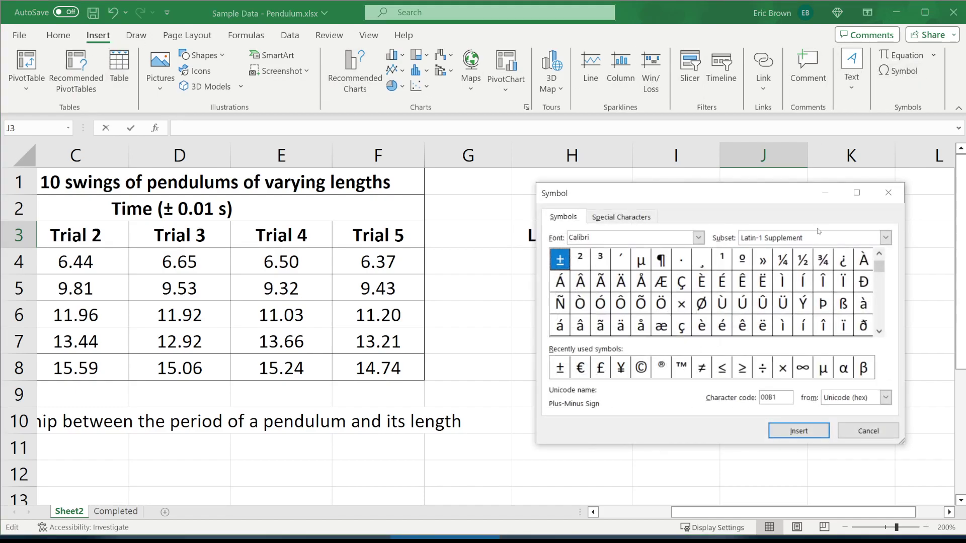
click(887, 238)
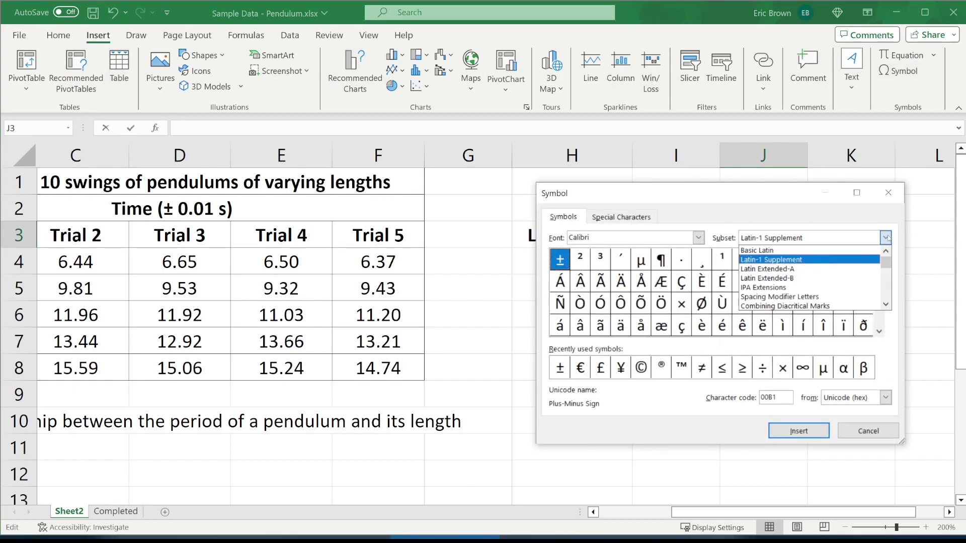
scroll(795, 271, down, 1)
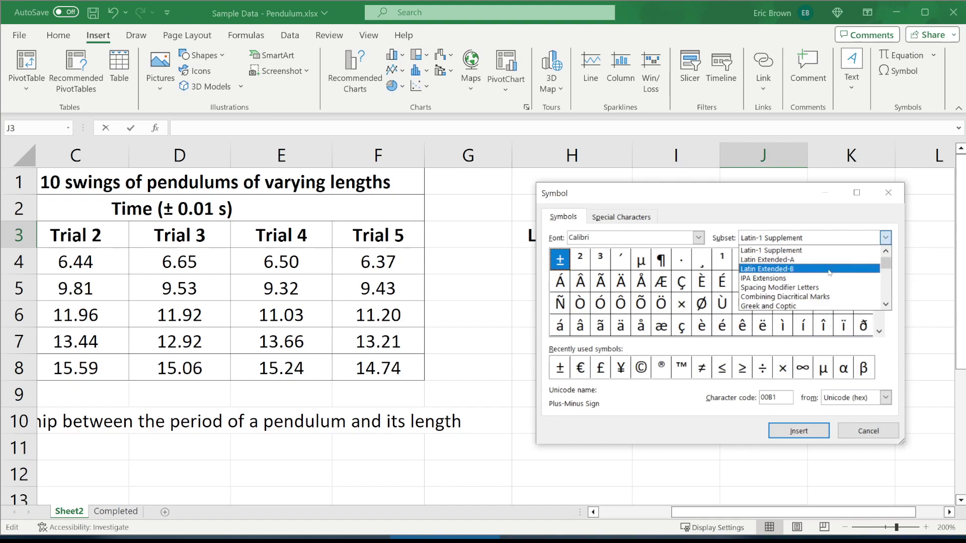
click(793, 307)
click(788, 324)
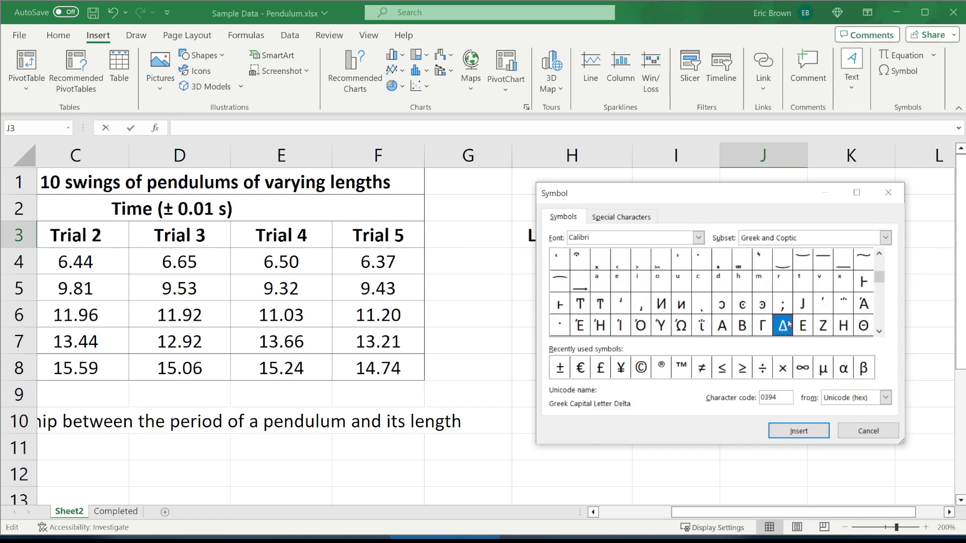
click(799, 431)
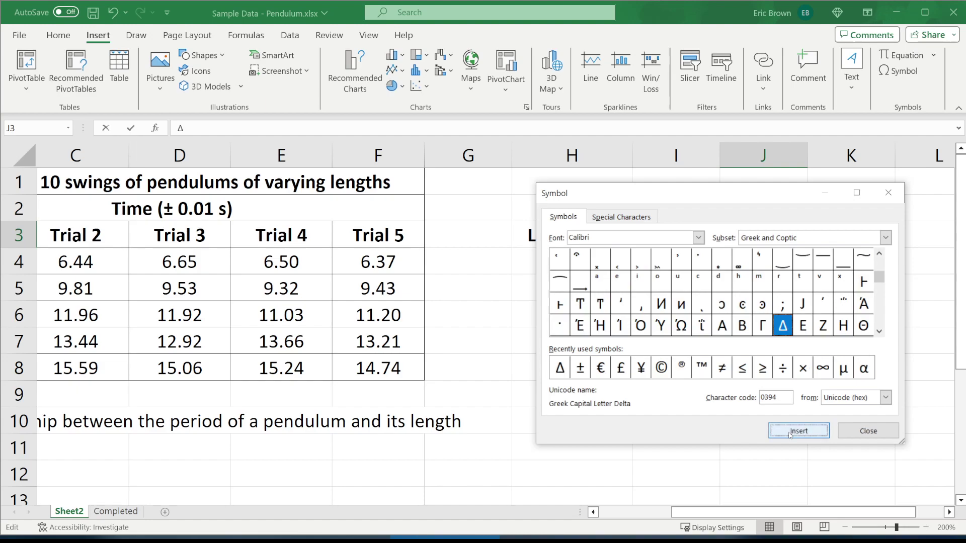
click(854, 432)
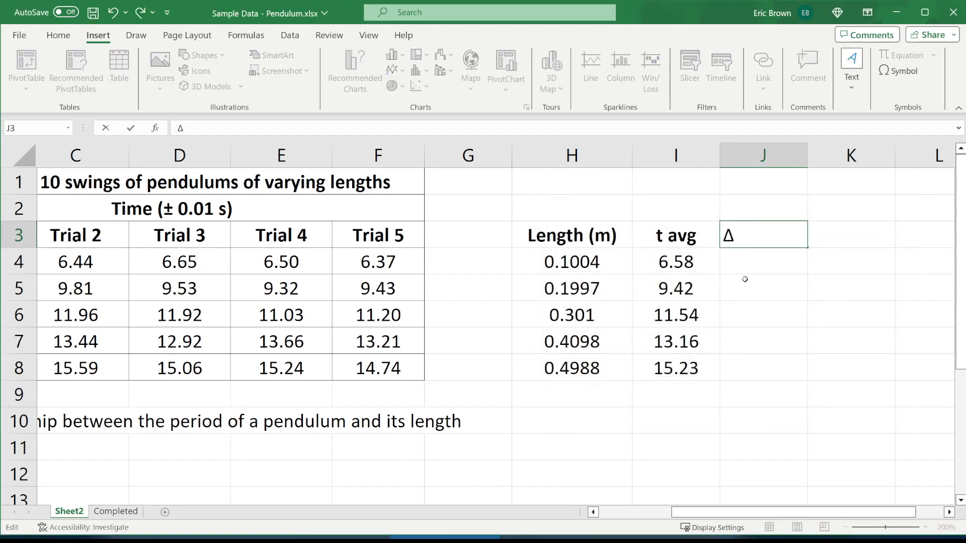
- Complete the J3 heading as 'Δt avg'
text(t)
key(BackSpace)
text(t avg)
key(Return)
key(Up)
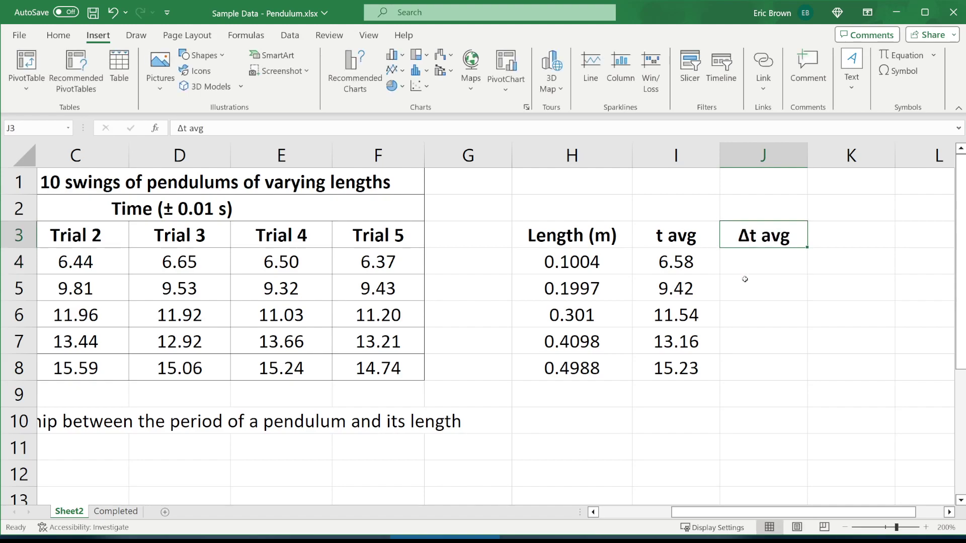
- Start a half-range formula in J4, first drafted as =()/2, then trimmed back
click(748, 268)
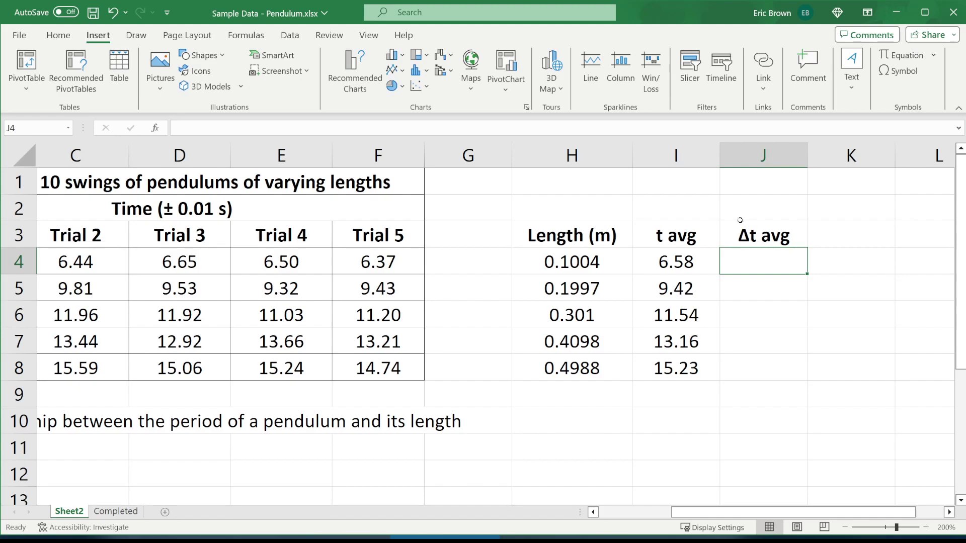
key(Left)
key(Home)
key(Right)
key(Right)
key(Right)
key(Right)
key(Right)
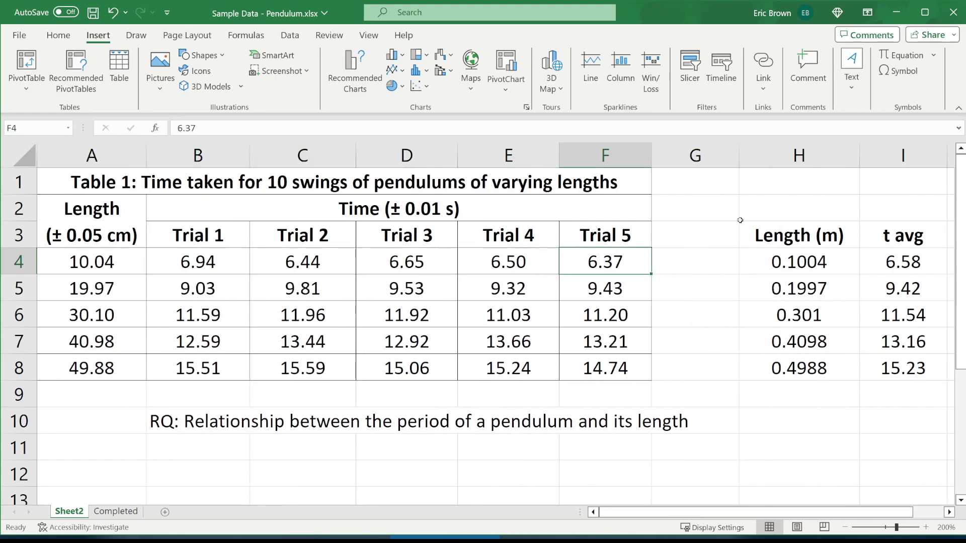
key(shift+Left)
key(shift+Left)
key(shift+Left)
key(shift+Left)
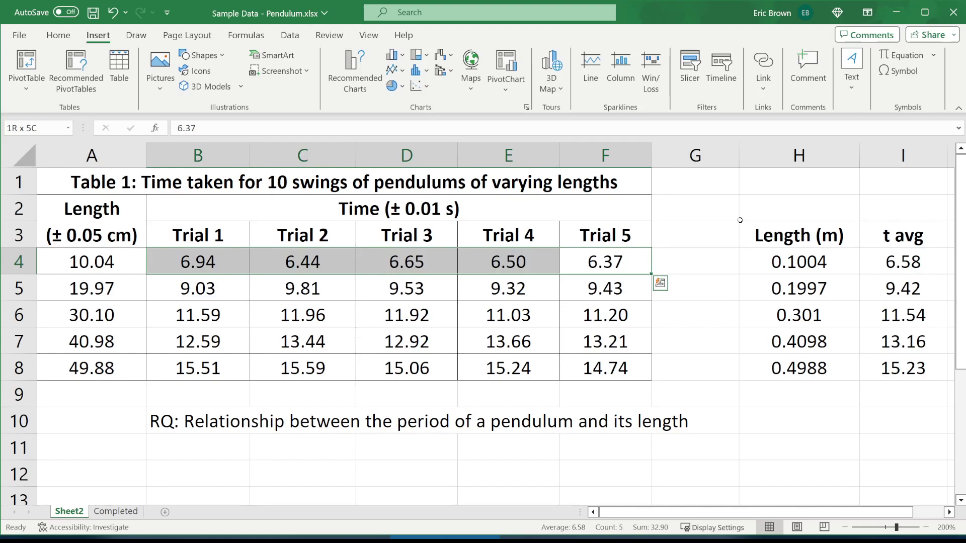
key(Right)
key(Right)
key(Right)
key(Right)
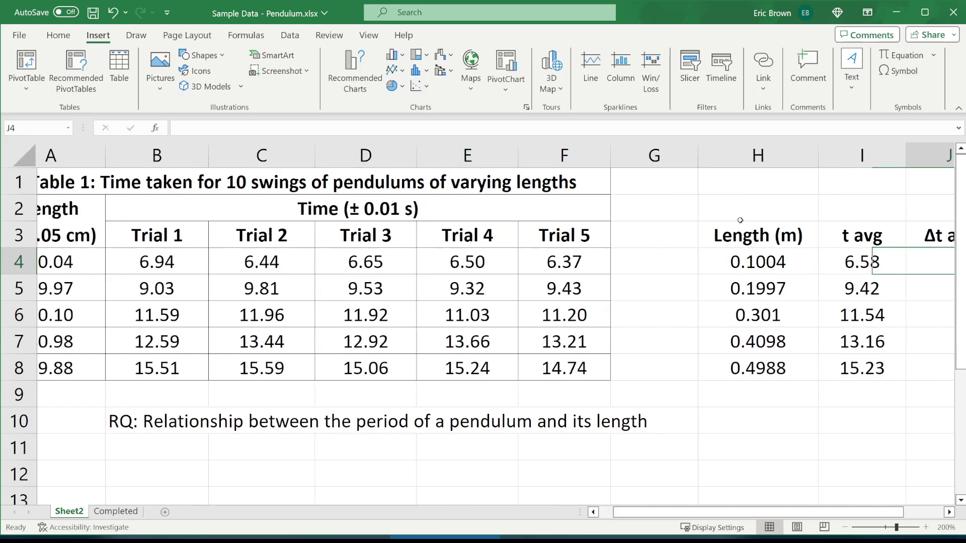
text(=)
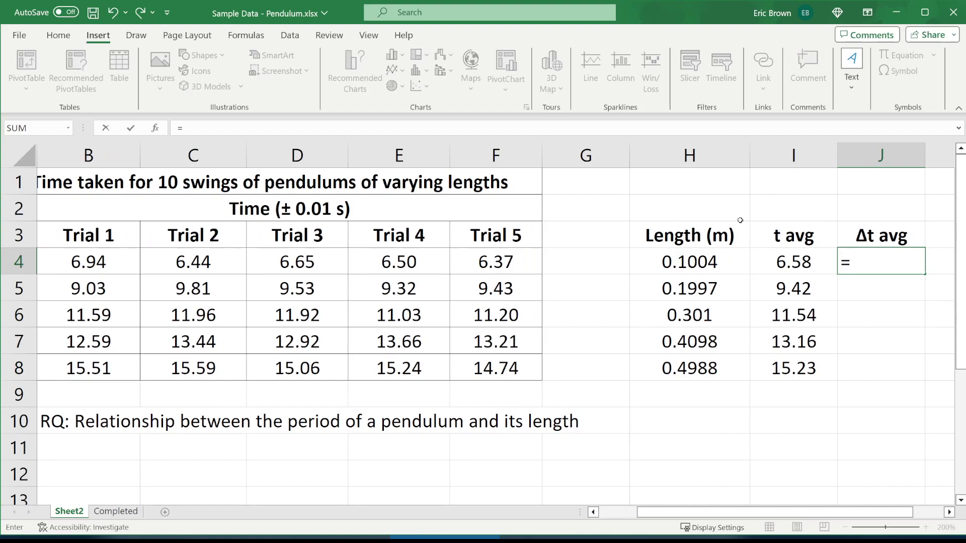
text(()
text()/2)
key(BackSpace)
key(BackSpace)
key(BackSpace)
- Write MAX(B4:F4)-MIN(B4:F4) inside the bracket of the J4 formula
text(max)
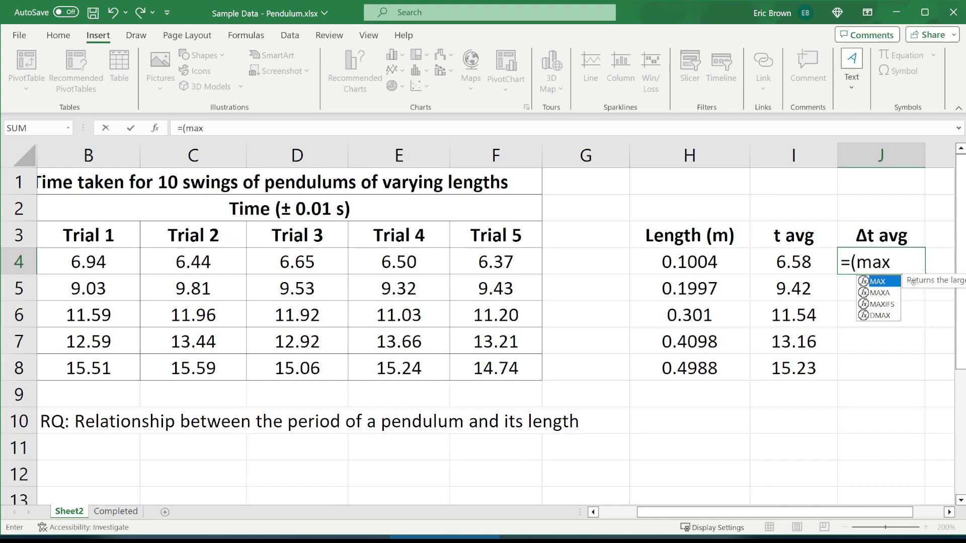
text(()
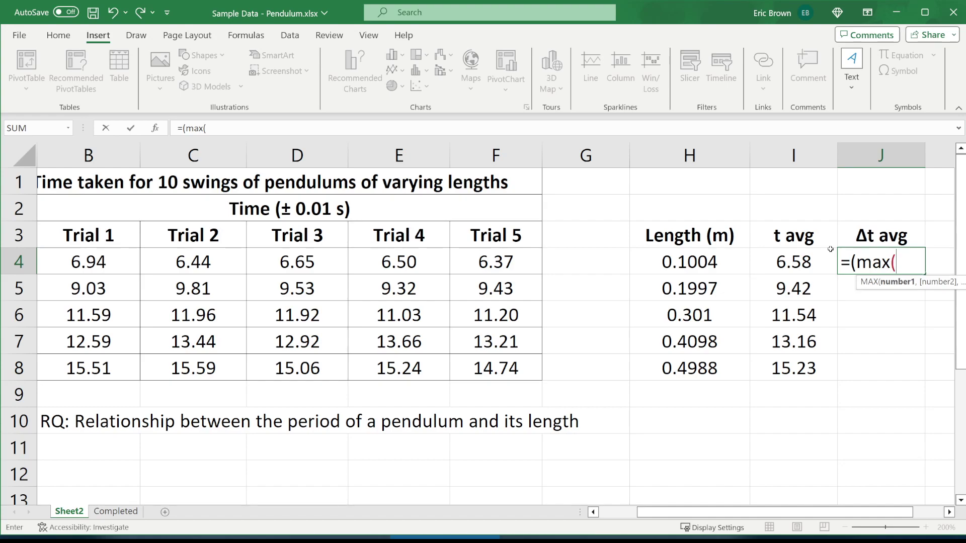
drag(81, 262, 464, 259)
text())
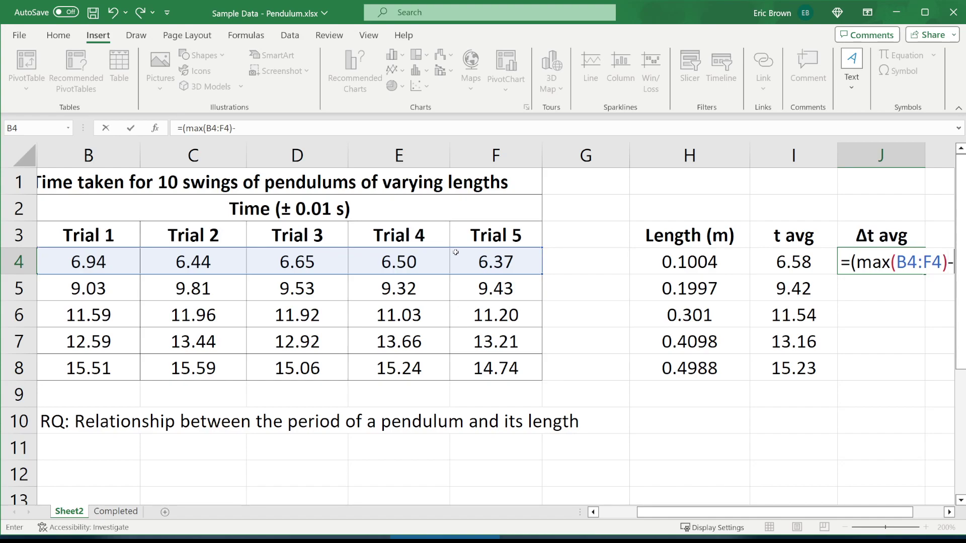
text(-min()
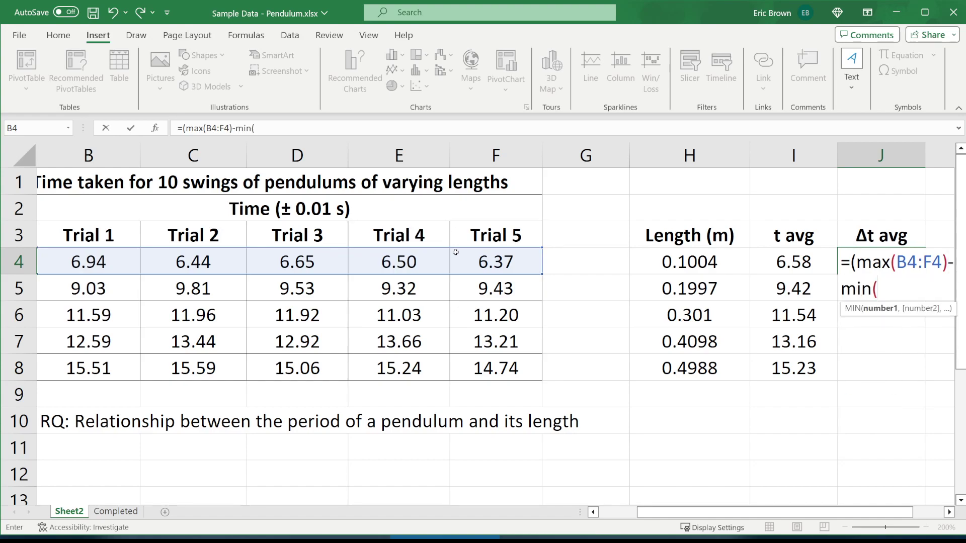
drag(104, 265, 481, 261)
text()))
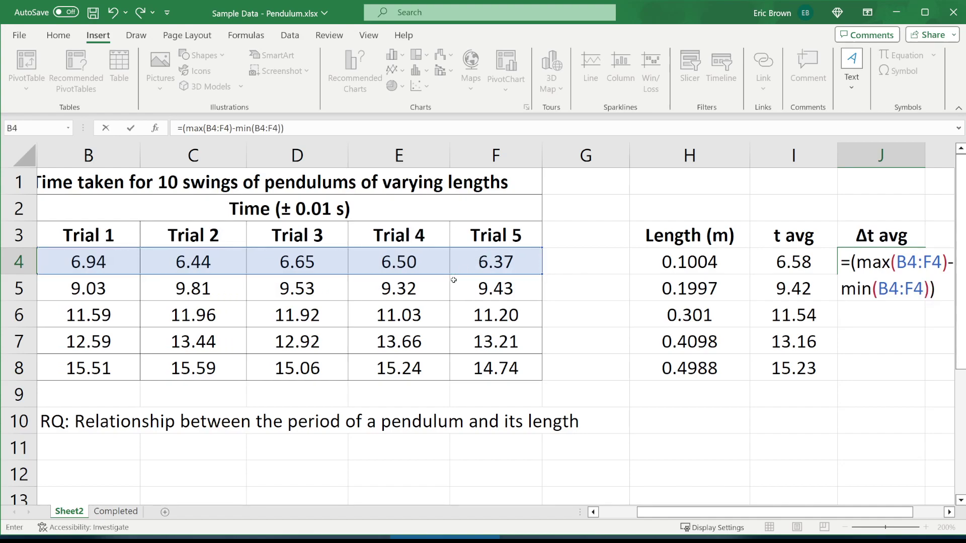
key(BackSpace)
text())
- Append /2 to get =(MAX(B4:F4)-MIN(B4:F4))/2 in J4, giving 0.285
drag(853, 263, 940, 288)
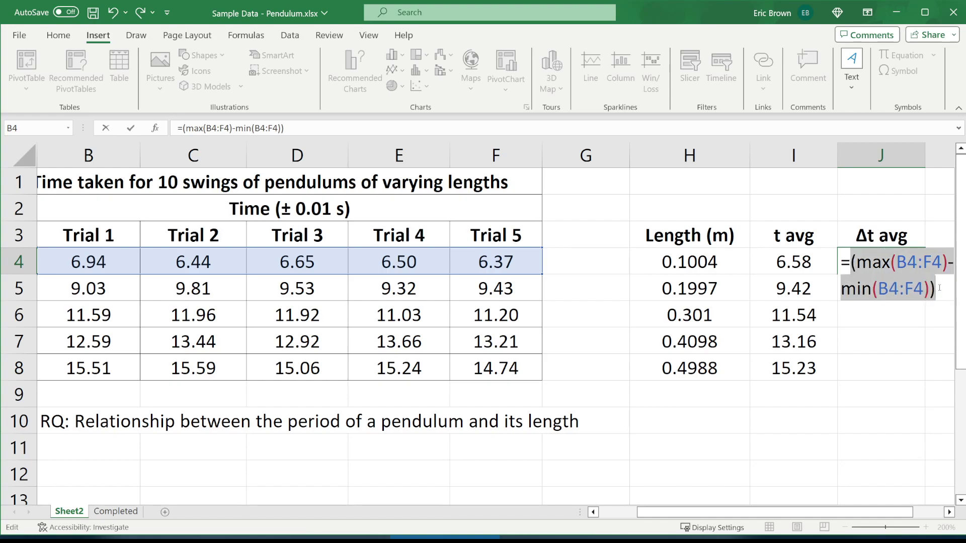
click(939, 289)
text(/2)
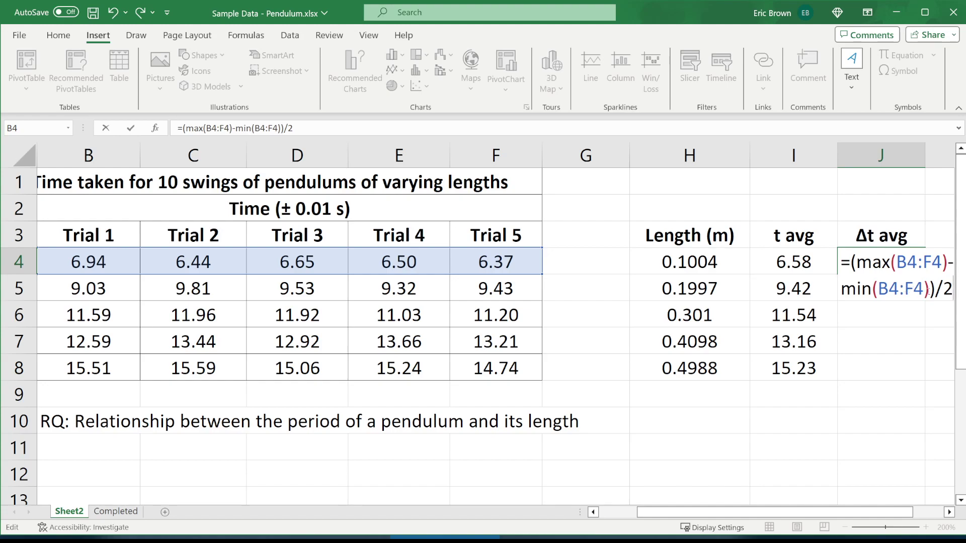
key(Return)
click(895, 266)
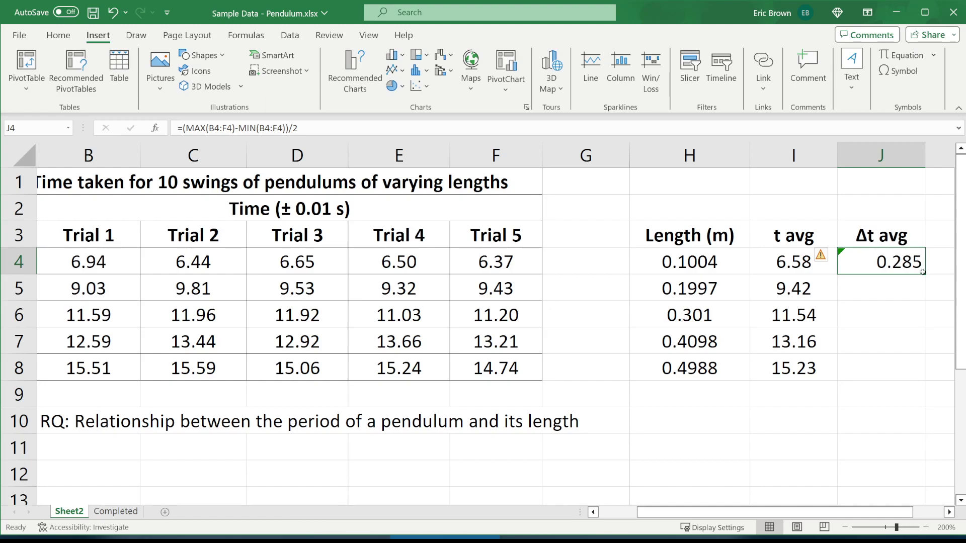
- Copy the J4 formula down to J8, giving 0.285, 0.39, 0.465, 0.535, 0.425
drag(925, 275, 908, 371)
click(901, 288)
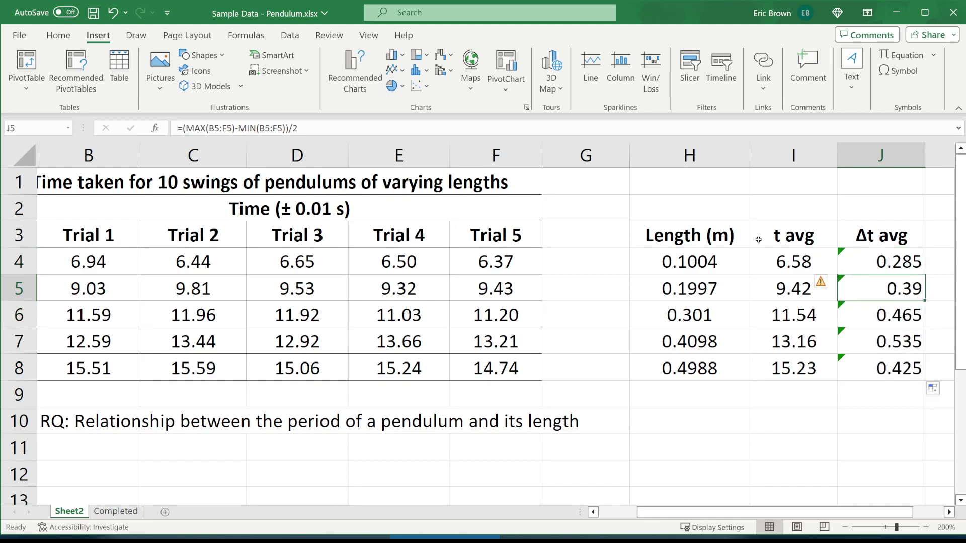
click(315, 130)
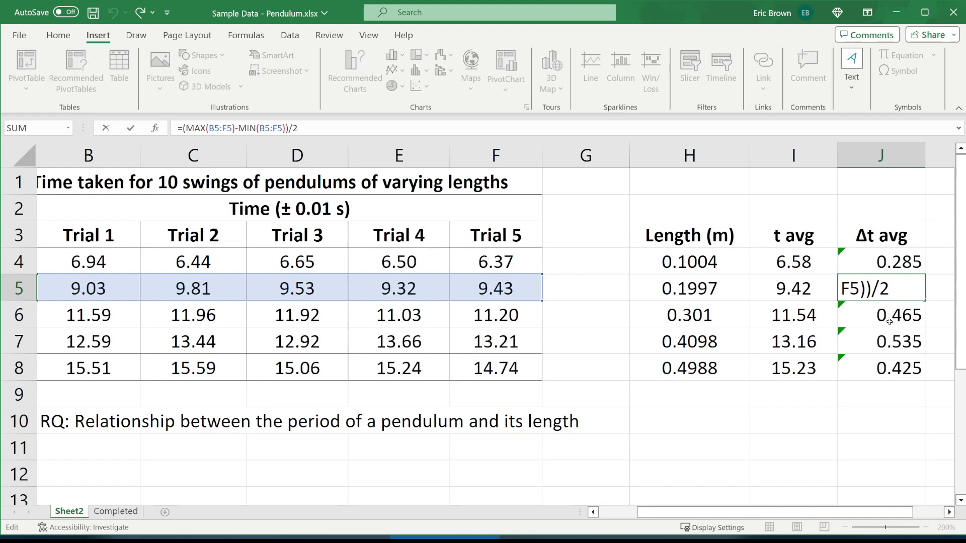
- Ignore the formula warning on J4:J8 and centre the five values
drag(898, 375, 862, 262)
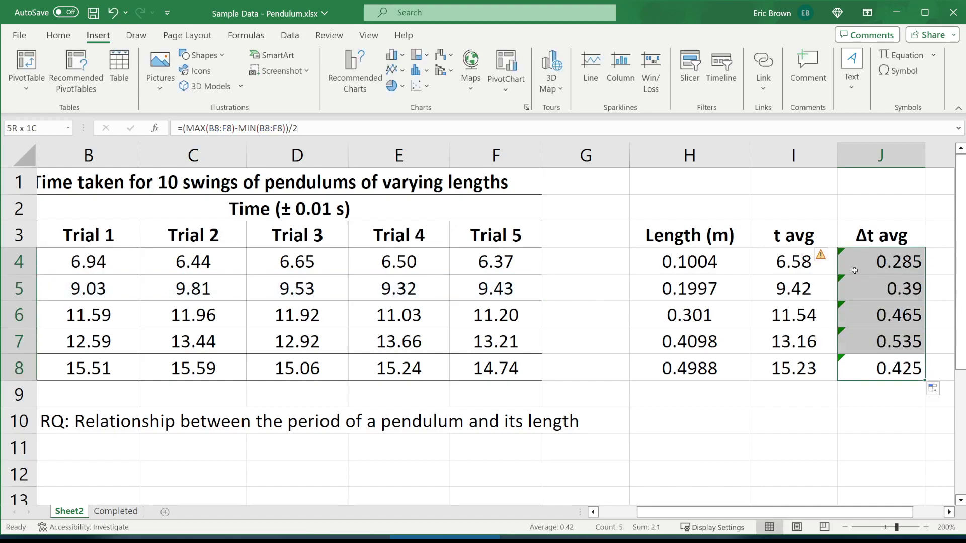
click(831, 256)
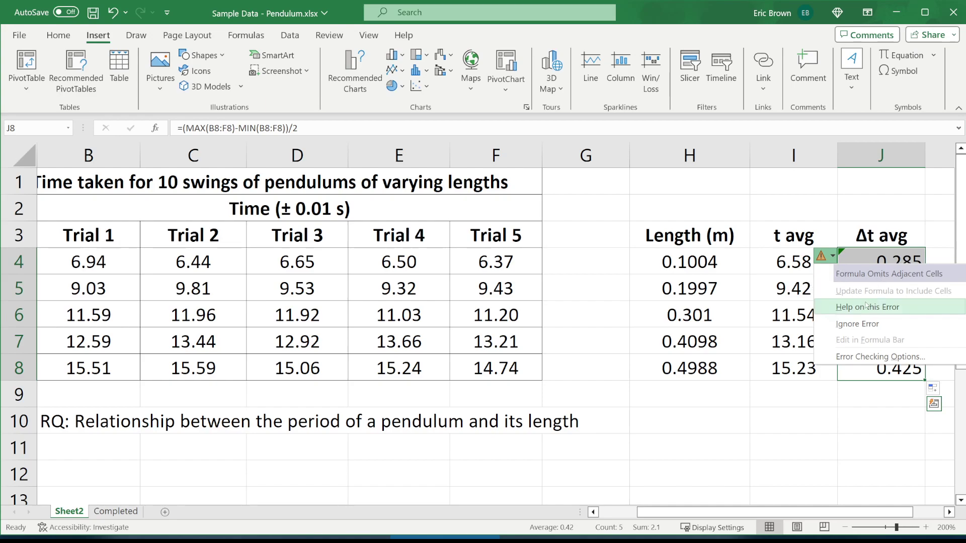
click(856, 324)
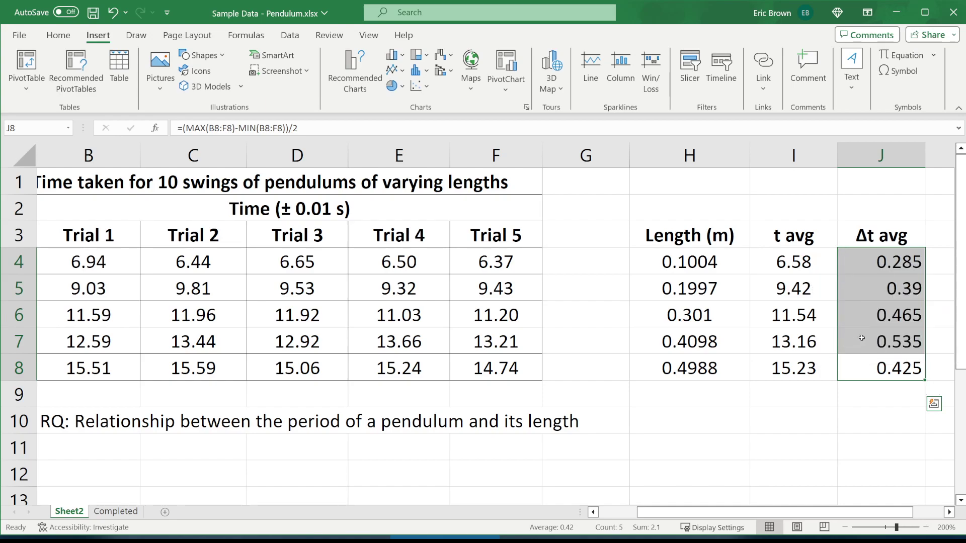
click(58, 35)
click(253, 84)
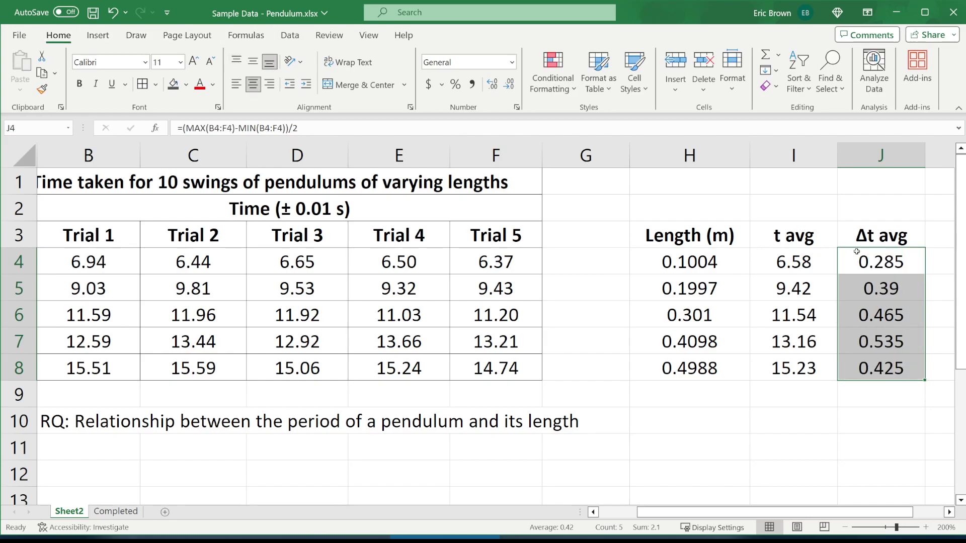
click(882, 241)
key(Right)
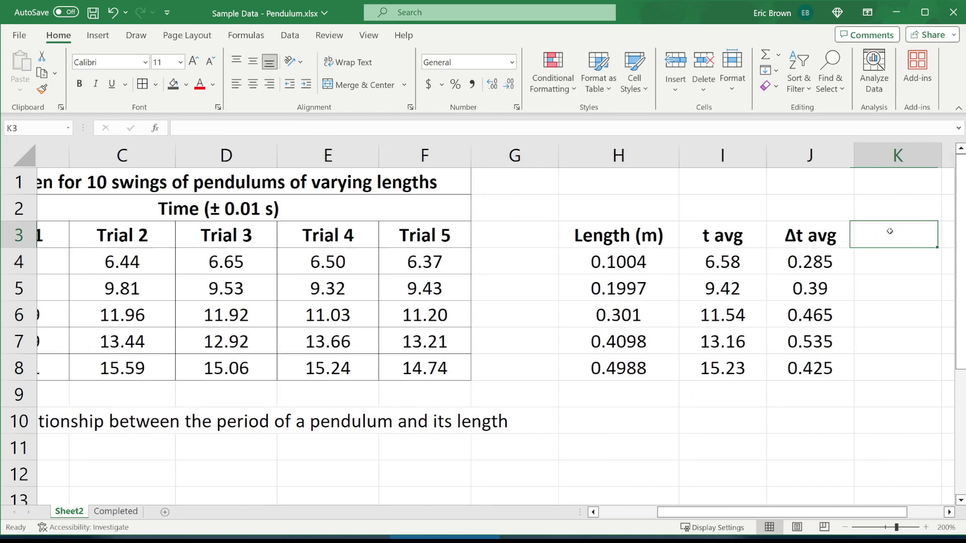
key(Left)
key(Down)
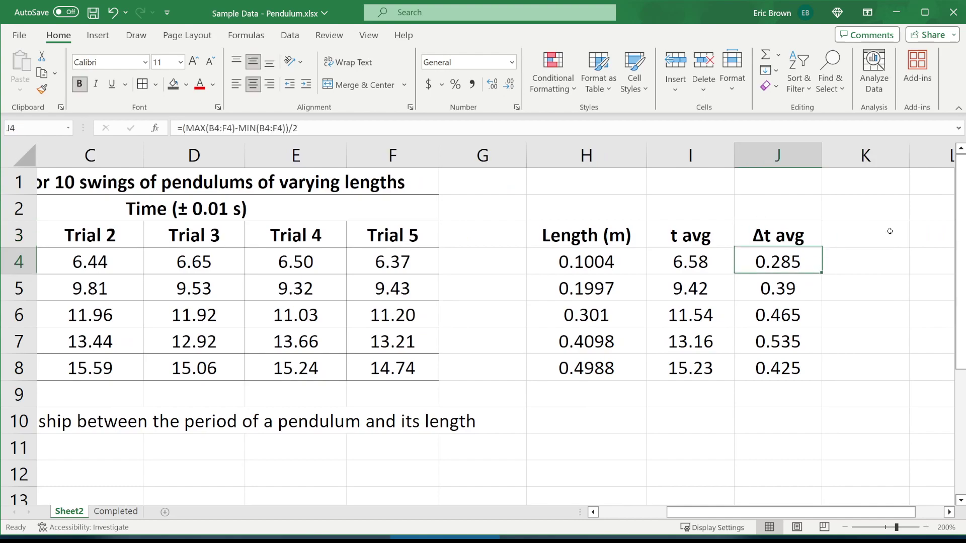
key(Down)
key(Down)
key(Down)
key(Down)
key(Right)
key(Right)
key(Left)
key(Left)
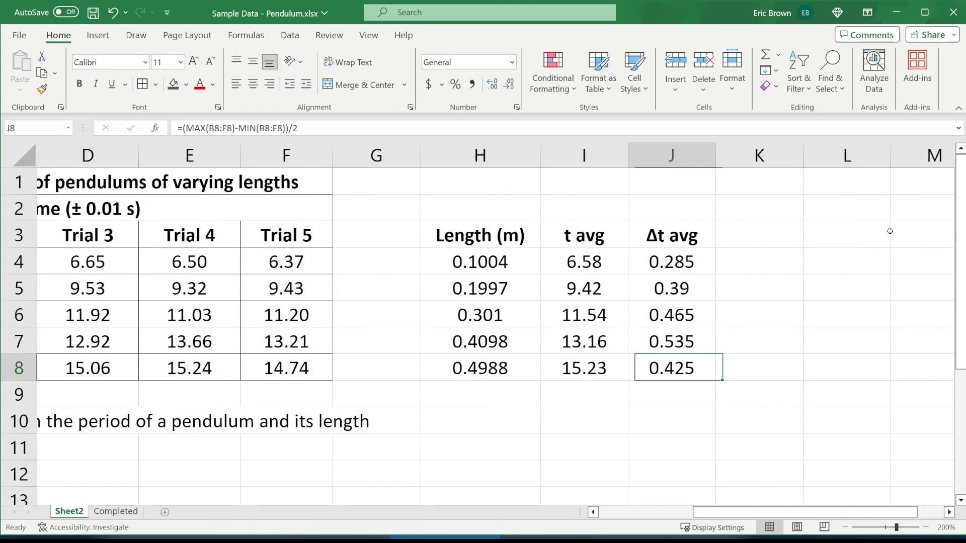
key(Left)
key(Right)
key(Right)
key(Up)
key(Up)
key(Up)
key(Up)
key(Up)
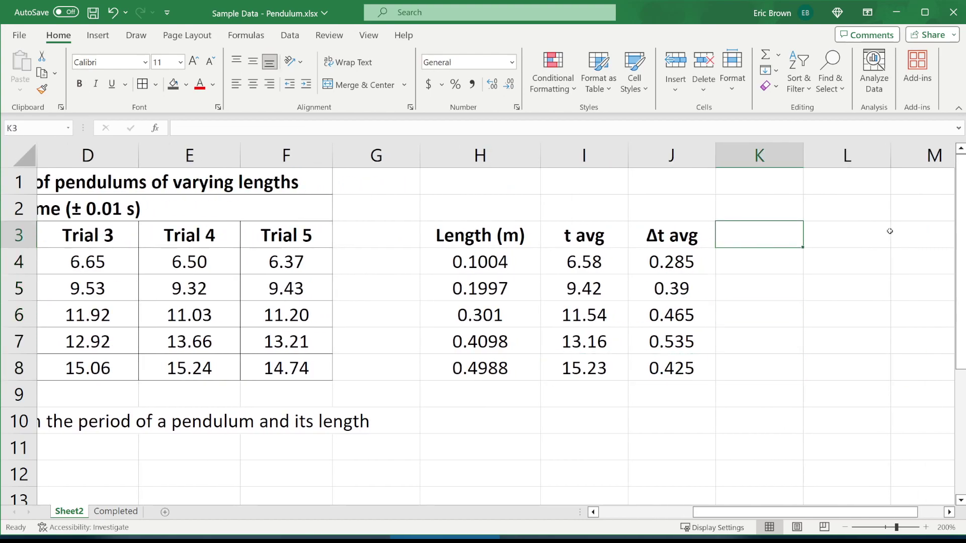
drag(705, 512, 610, 509)
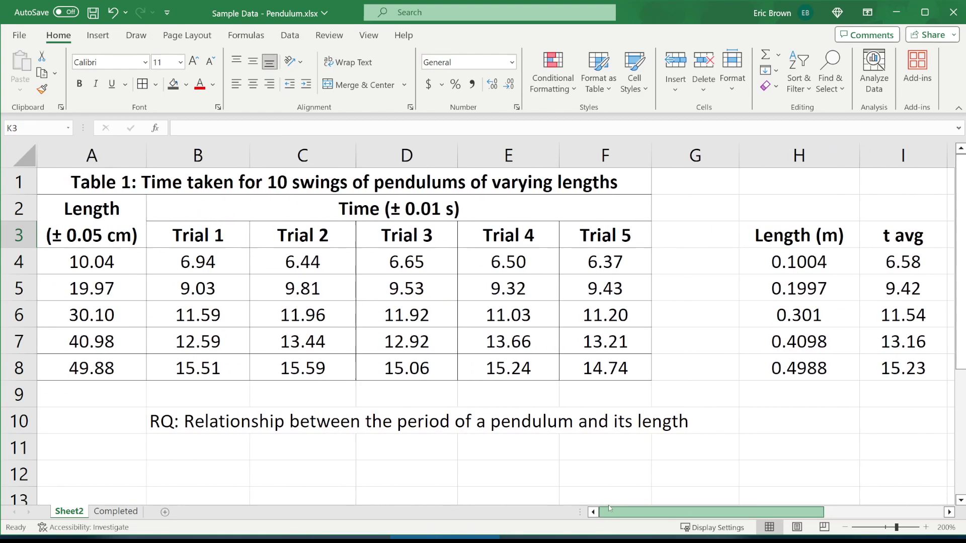
click(244, 431)
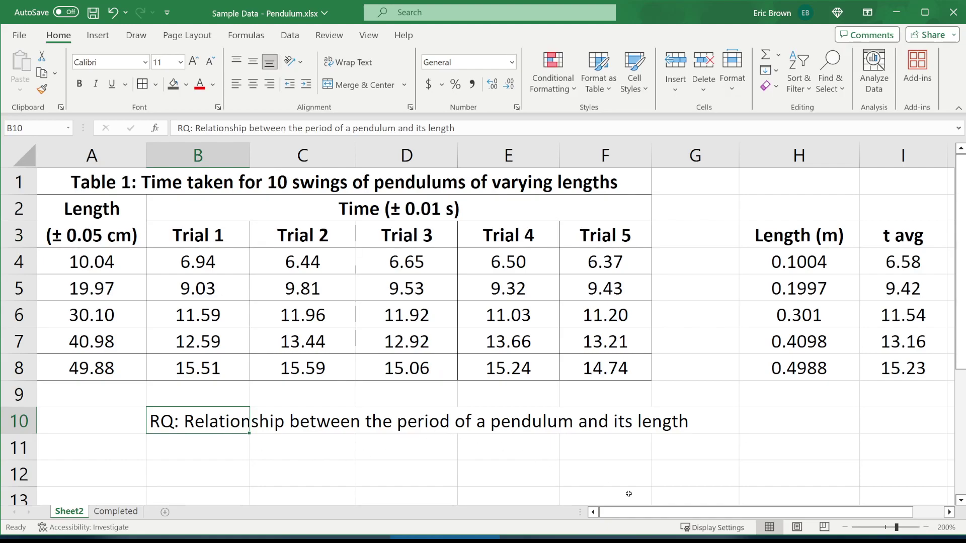
drag(623, 511, 654, 512)
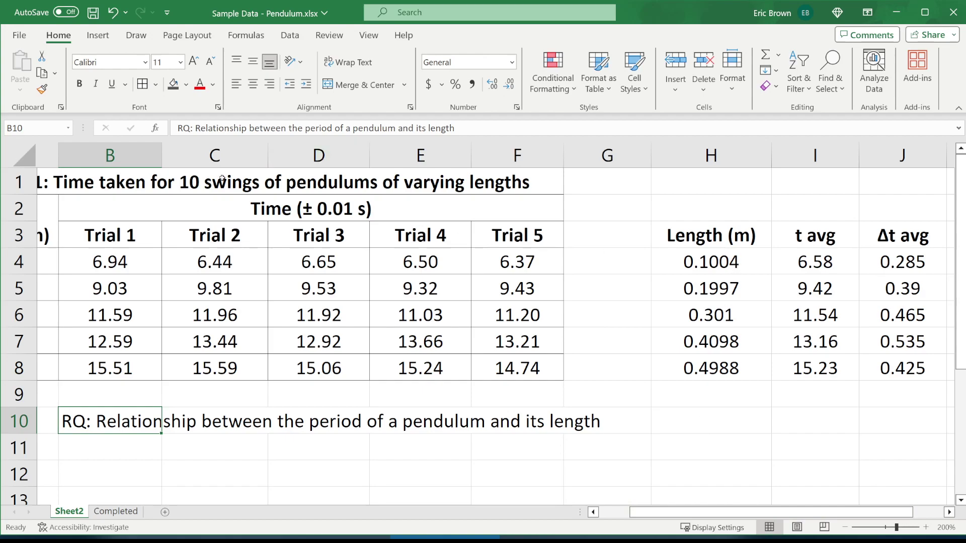
click(904, 247)
click(783, 241)
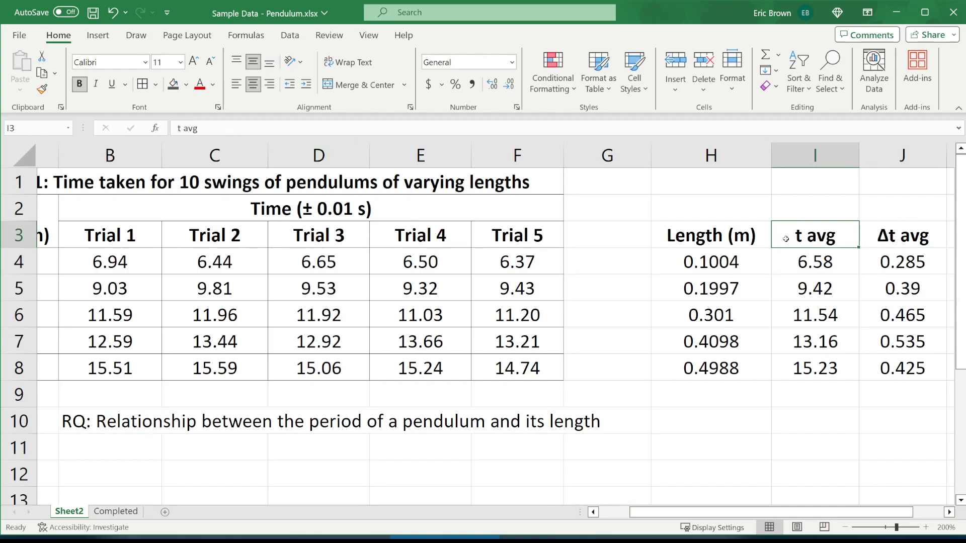
key(Right)
key(Right)
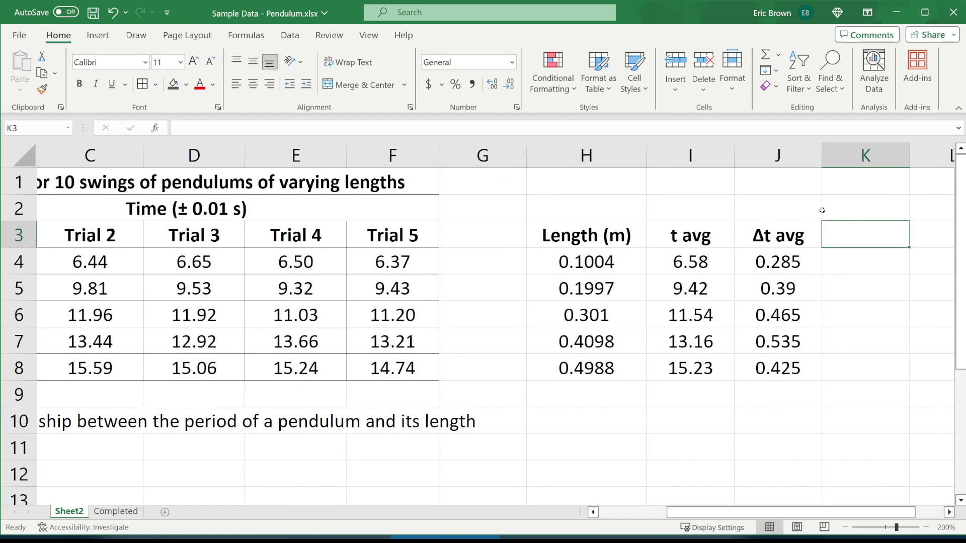
- Enter the heading T in K3, check the row 3 header range, then go to K4
text(T)
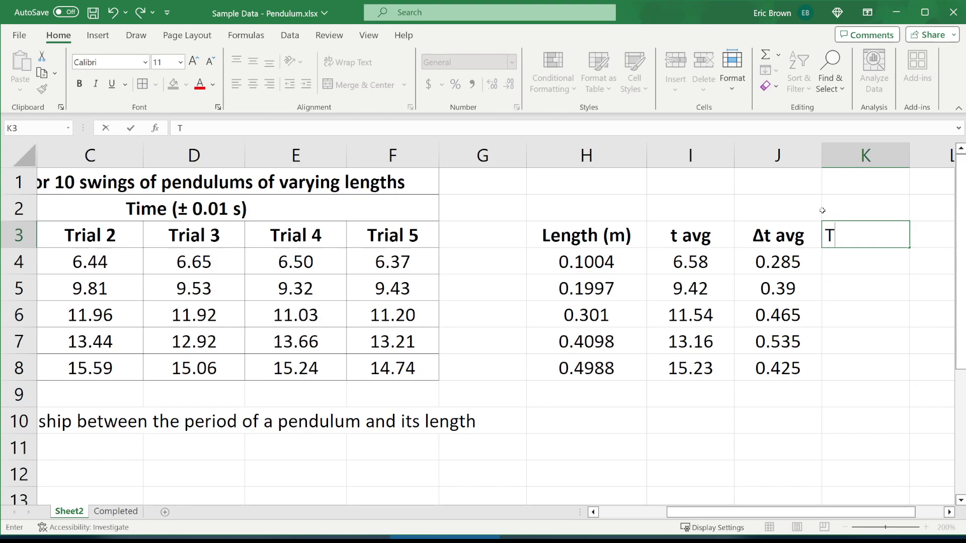
key(Return)
key(Up)
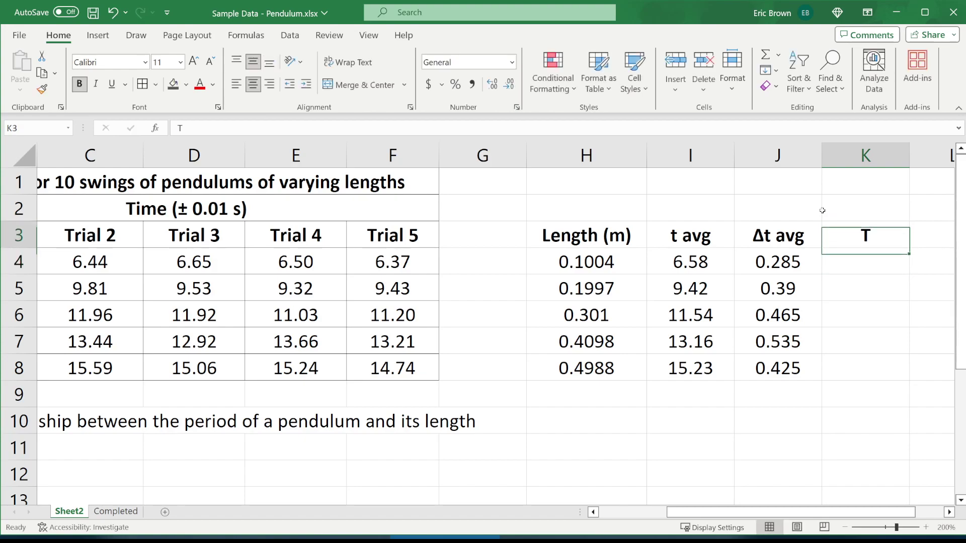
key(Left)
key(Left)
key(Left)
key(shift+Down)
key(shift+Down)
key(shift+Down)
key(shift+Down)
key(shift+Right)
key(shift+Right)
key(shift+Right)
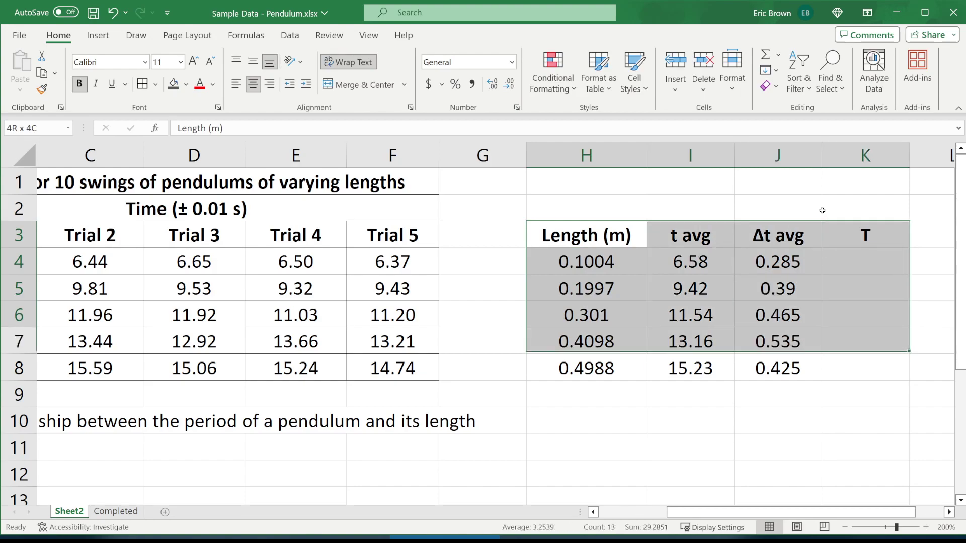
key(shift+Up)
key(shift+Up)
key(shift+Up)
key(shift+Up)
key(Down)
key(Right)
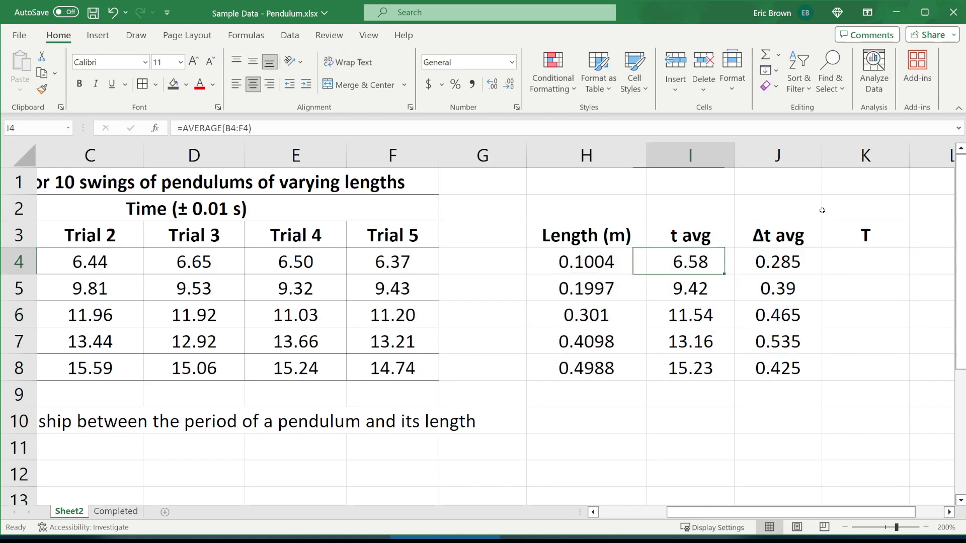
key(Right)
key(Right)
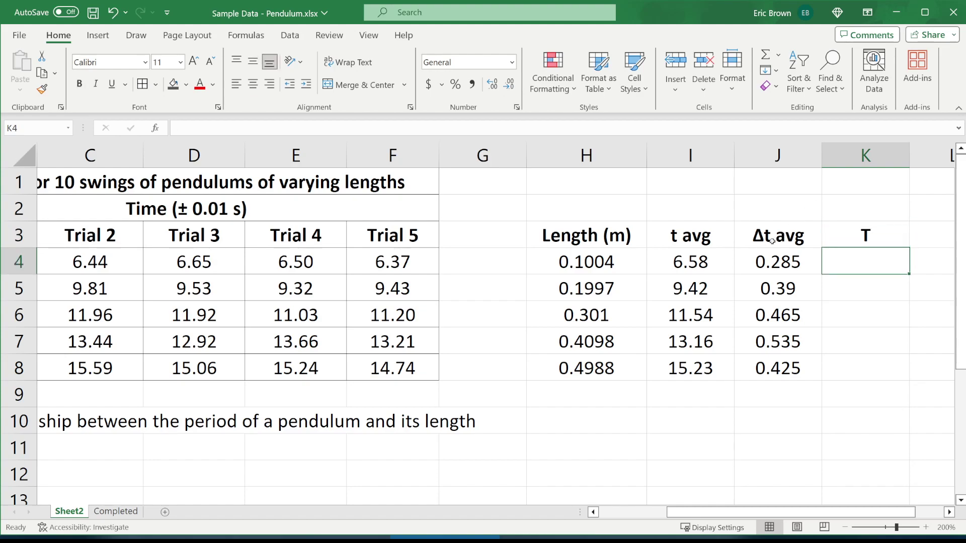
- Enter =I4/10 in K4, fill it down to K8 (0.658 to 1.5228), and centre them
click(724, 267)
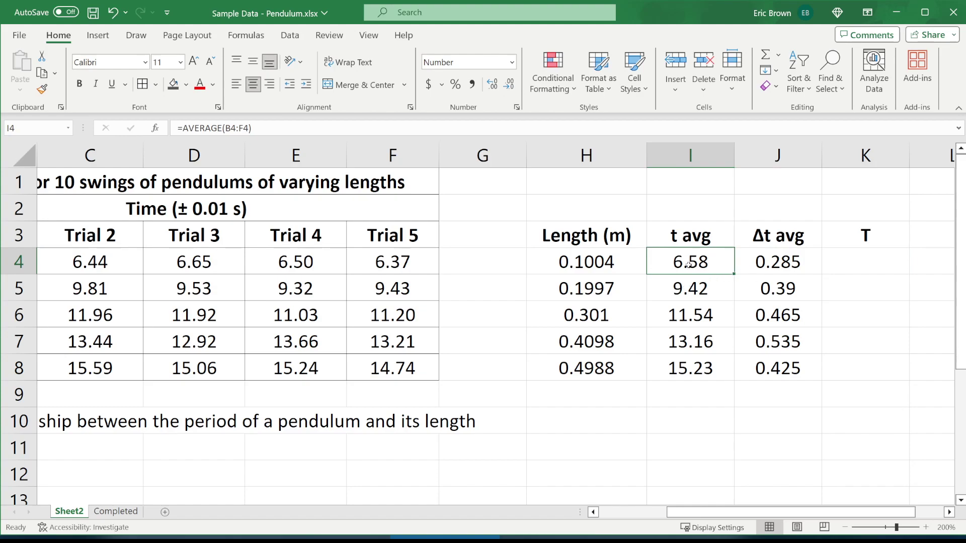
click(863, 270)
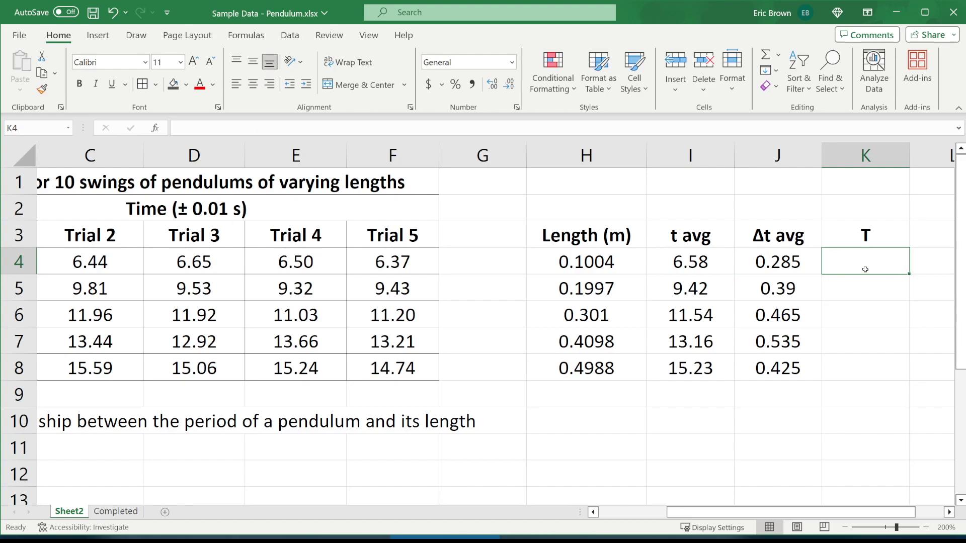
text(=)
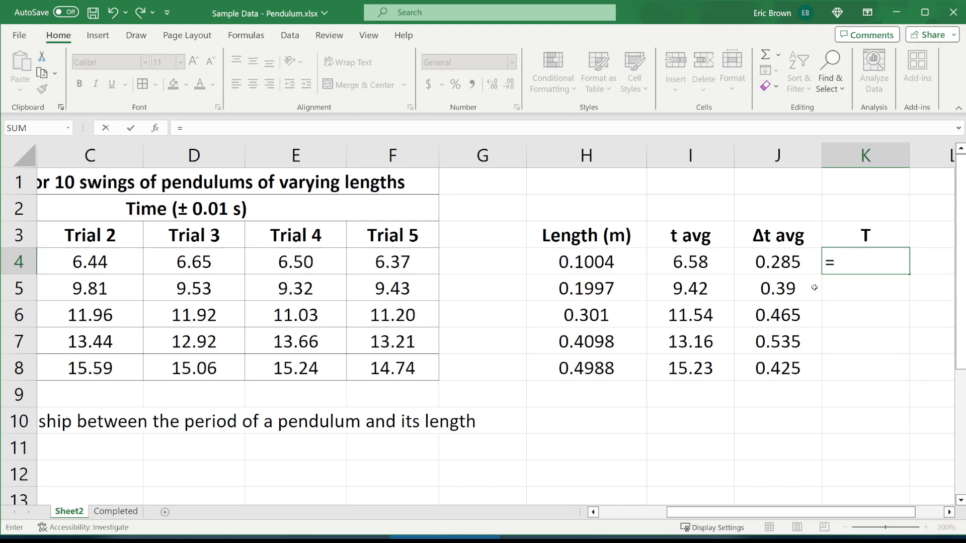
click(714, 263)
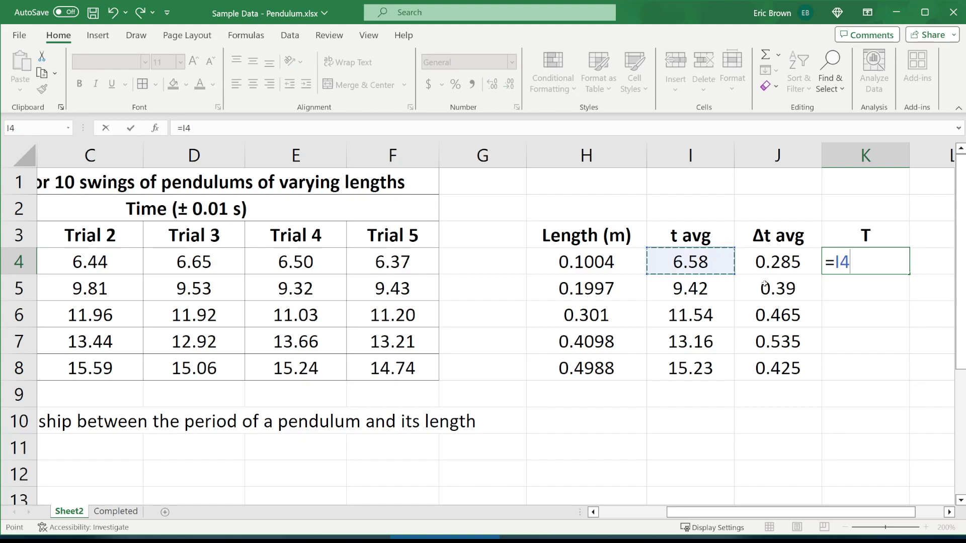
text(/10)
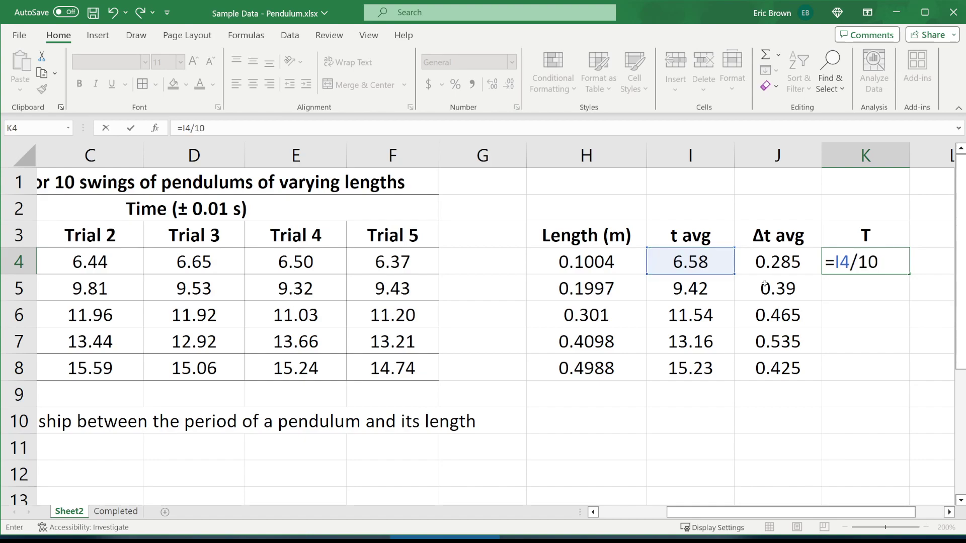
key(Return)
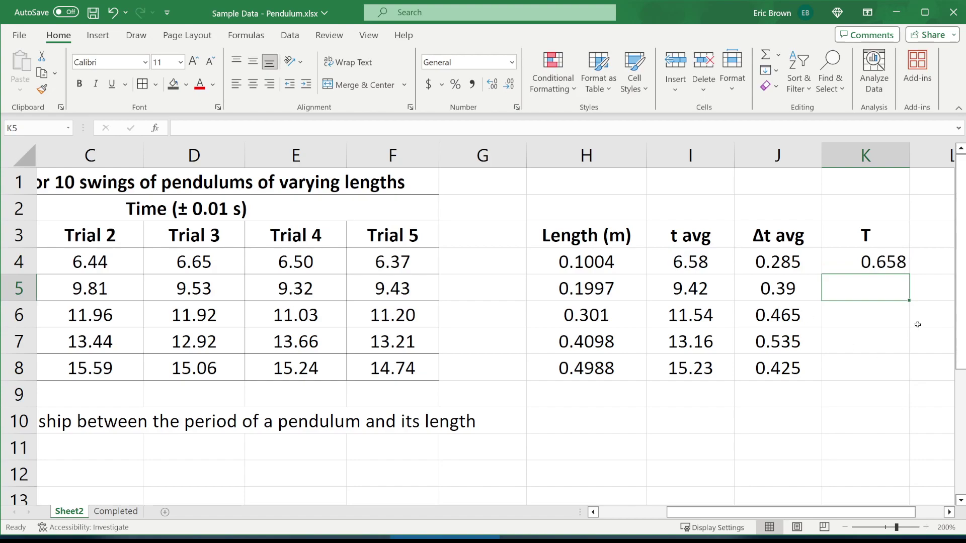
click(894, 272)
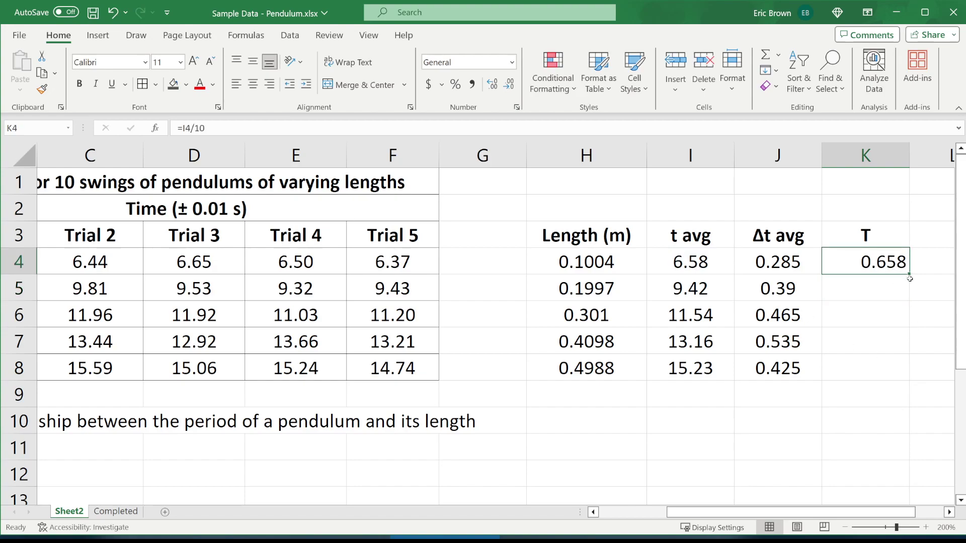
drag(908, 276, 889, 375)
click(253, 84)
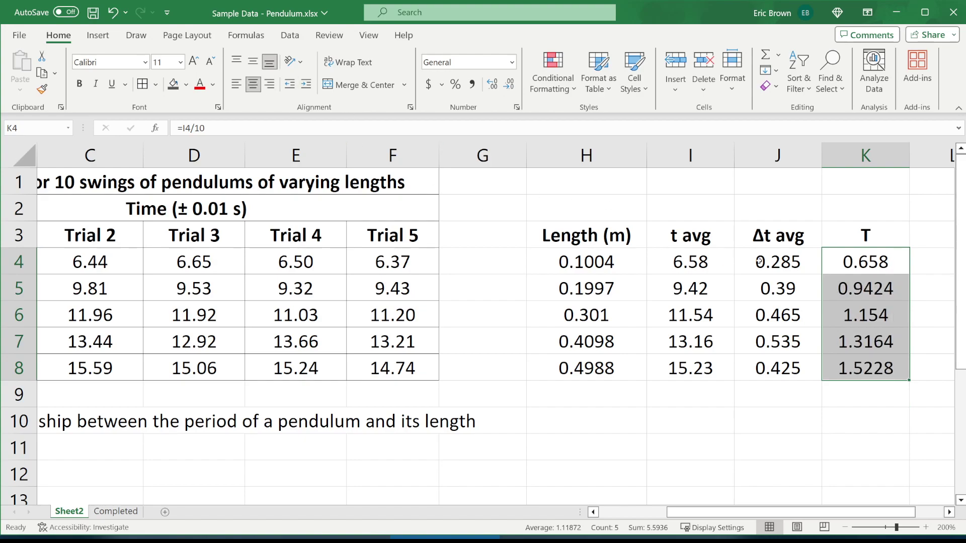
click(919, 254)
- Copy the Δ symbol from the Δt avg heading in J3 and enter ΔT in L3
key(Right)
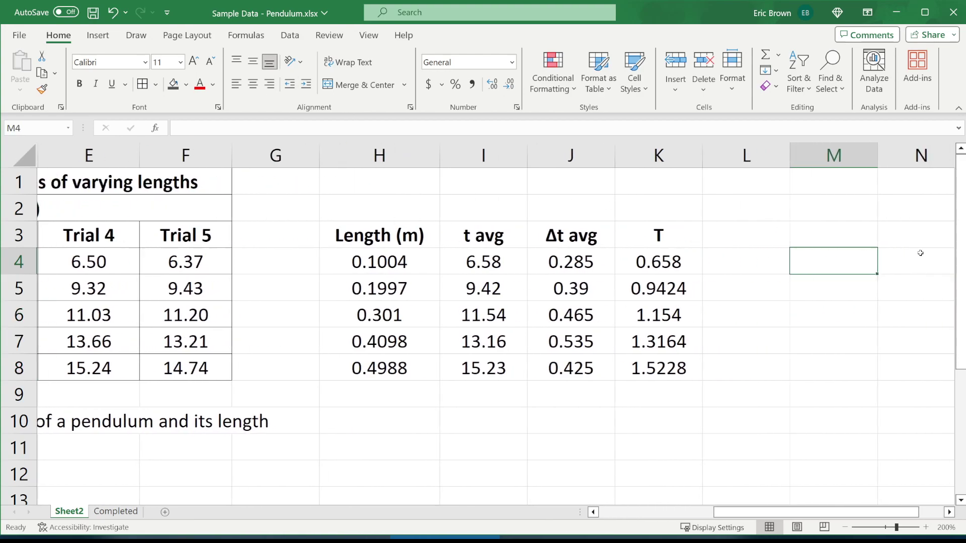
key(Left)
key(Left)
key(Left)
key(Up)
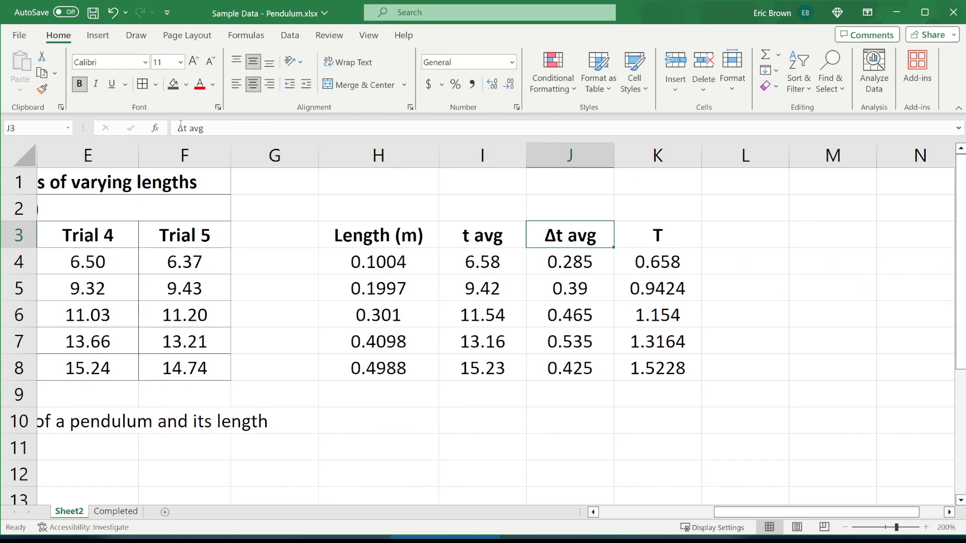
drag(182, 128, 177, 128)
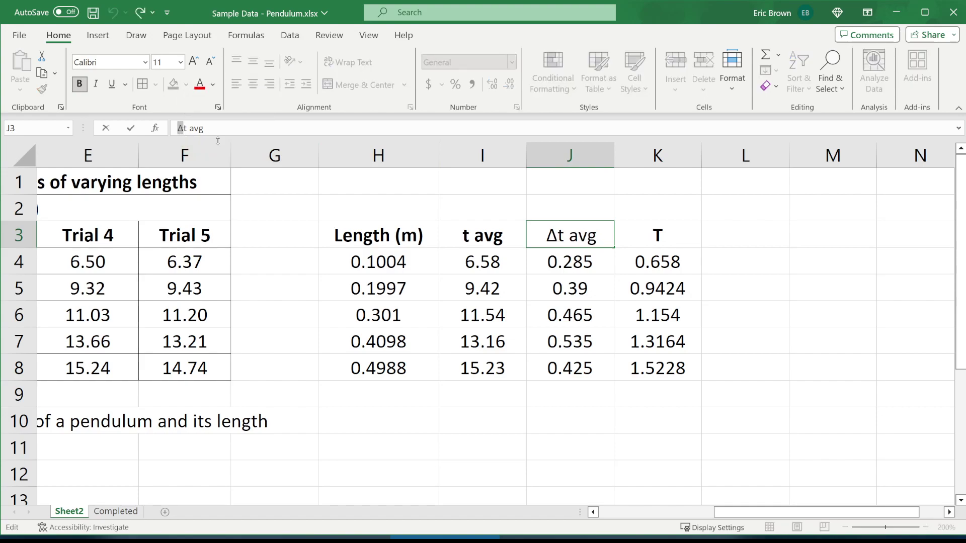
key(ctrl+c)
click(726, 222)
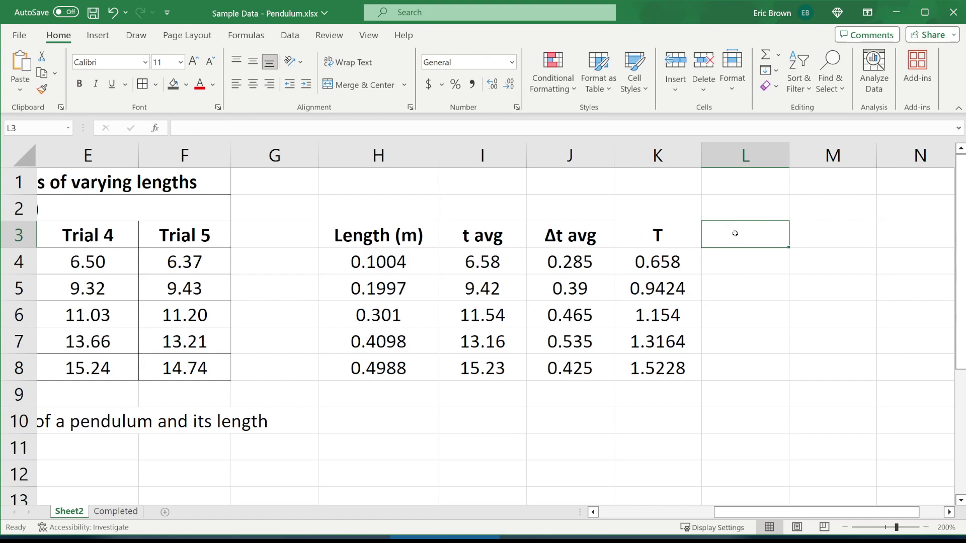
key(ctrl+v)
text(T)
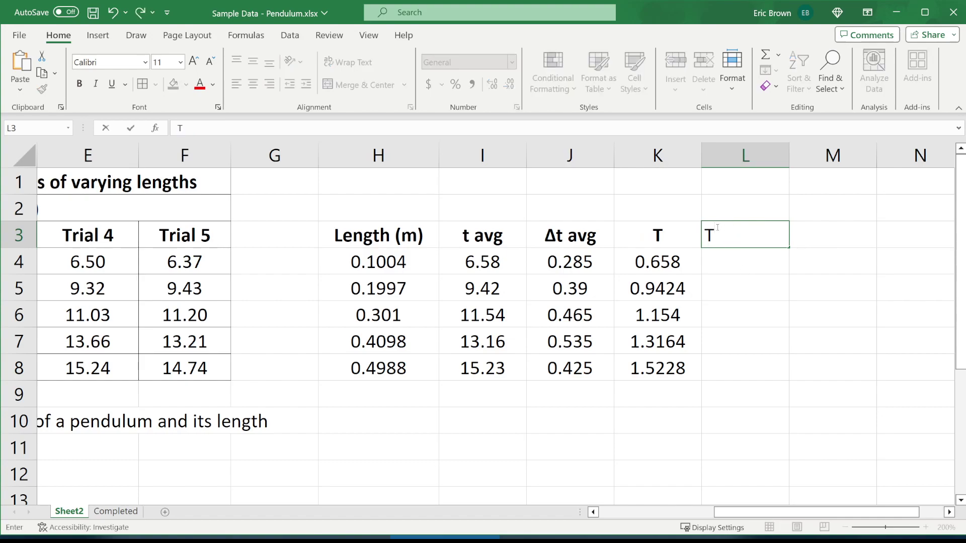
key(Return)
- Retype the L3 heading as ΔT, fixing a typo, and make it centred and bold
click(718, 228)
key(ctrl+v)
text(TR)
key(BackSpace)
key(BackSpace)
key(ctrl+v)
text(T)
key(Return)
key(Up)
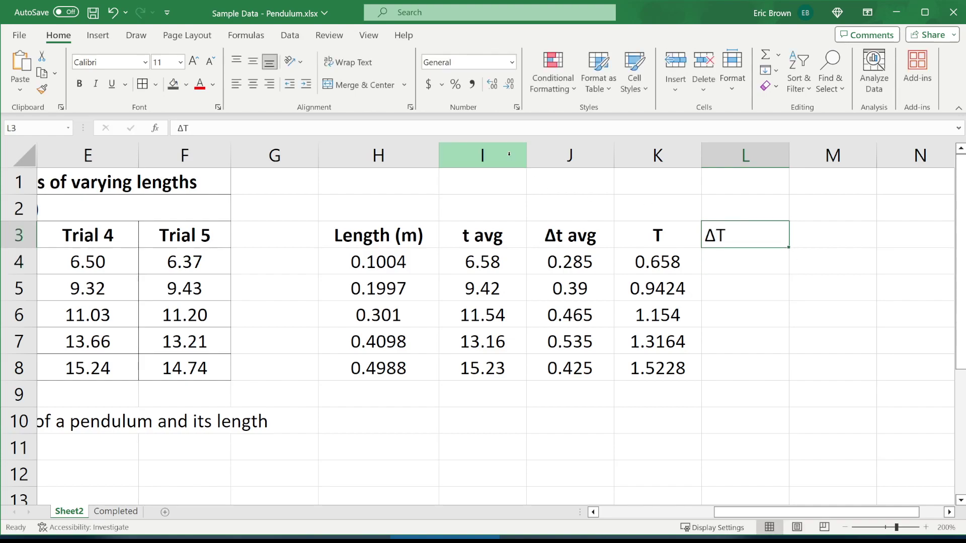
click(253, 84)
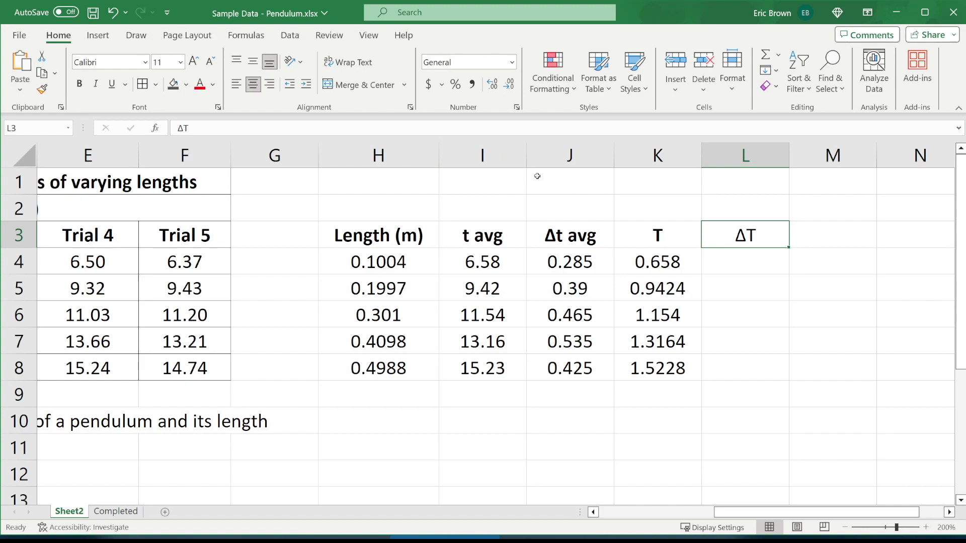
key(ctrl+b)
- Review the t avg, Δt avg and period formulas in row 4
drag(500, 257, 552, 267)
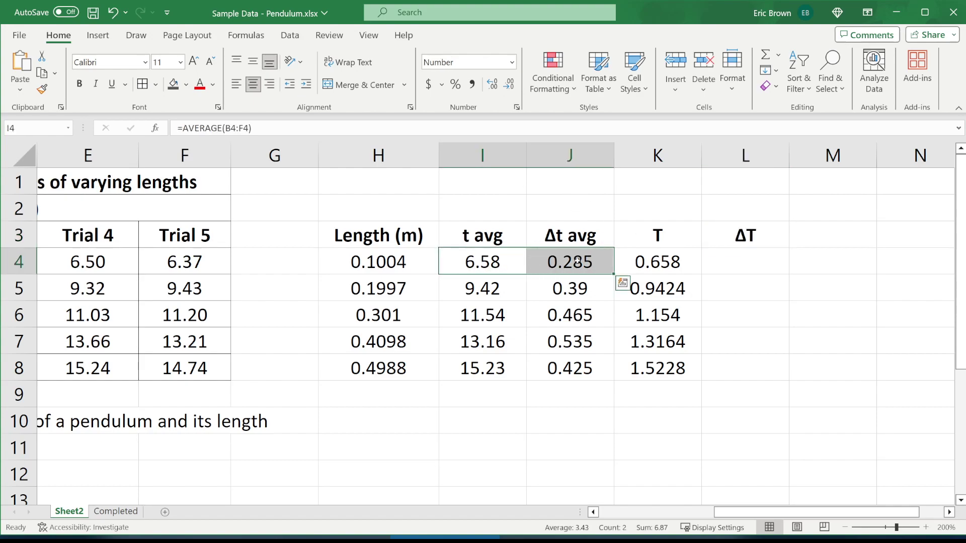
click(646, 259)
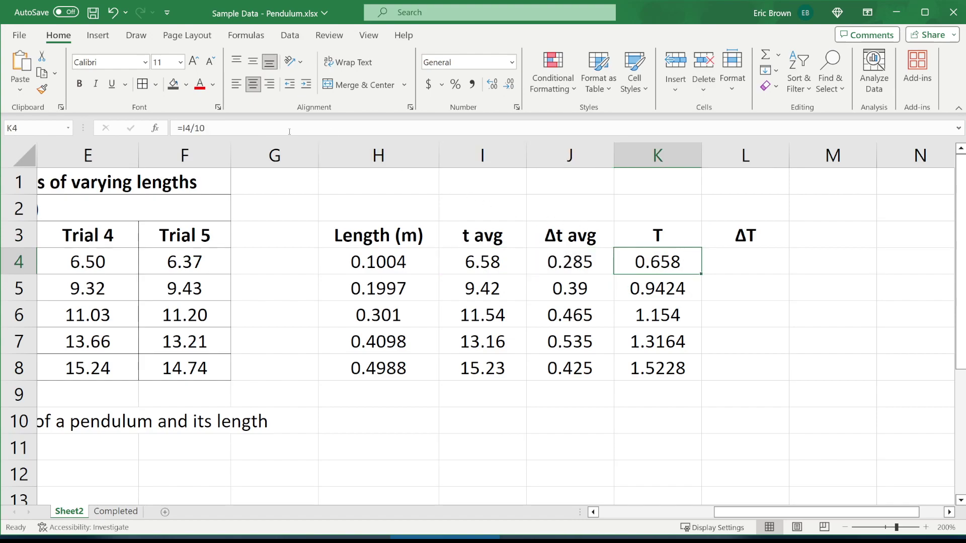
click(264, 130)
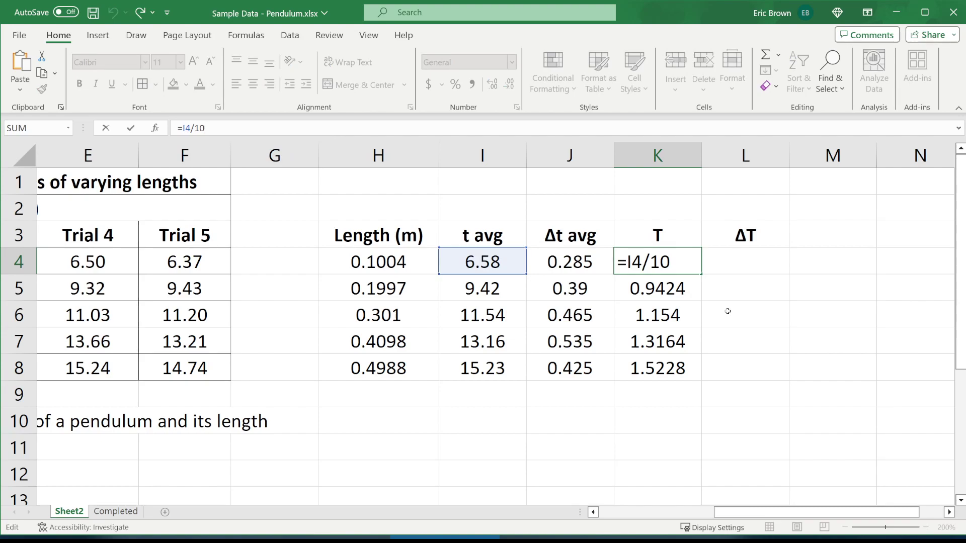
key(ctrl+Return)
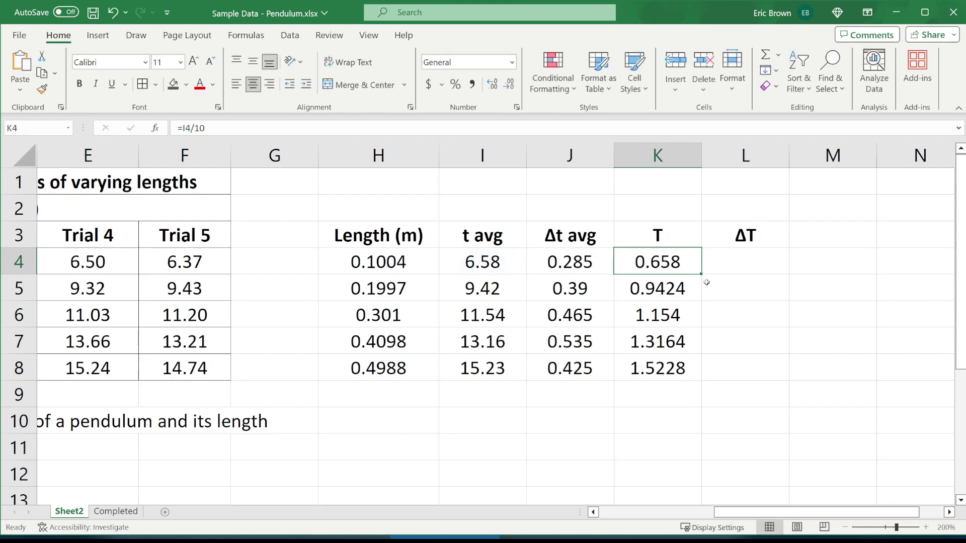
click(561, 259)
click(478, 269)
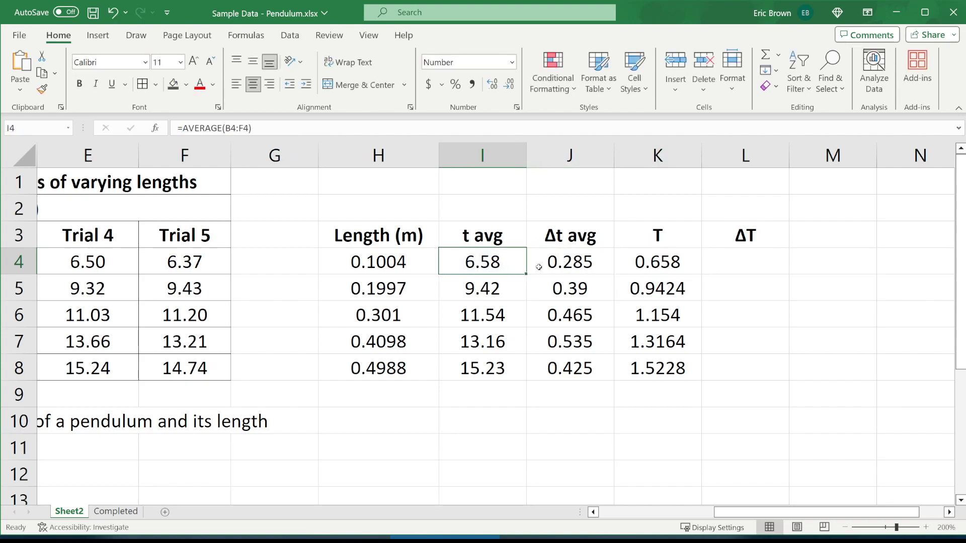
click(541, 265)
key(Right)
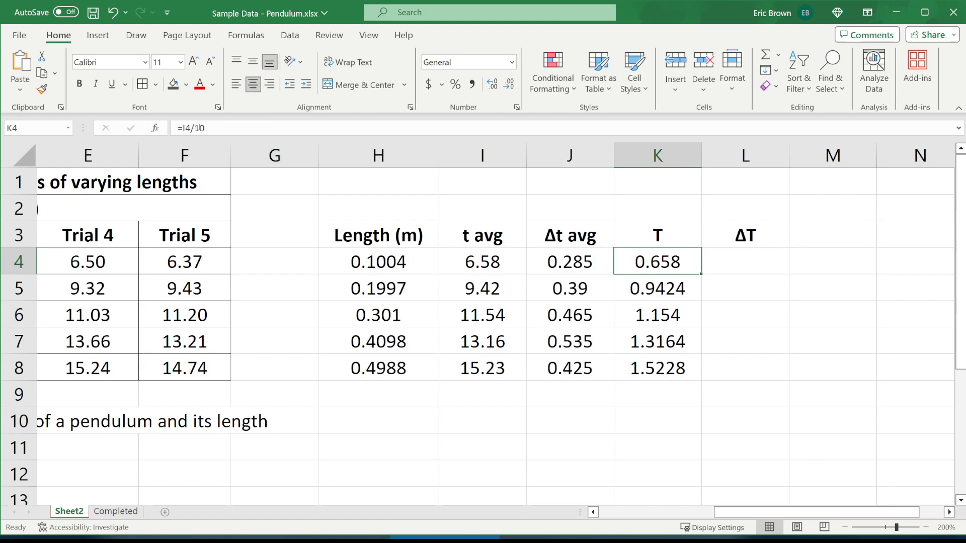
- Recheck the t avg and Δt avg averaging formulas, ending on the first ΔT cell L4
click(765, 263)
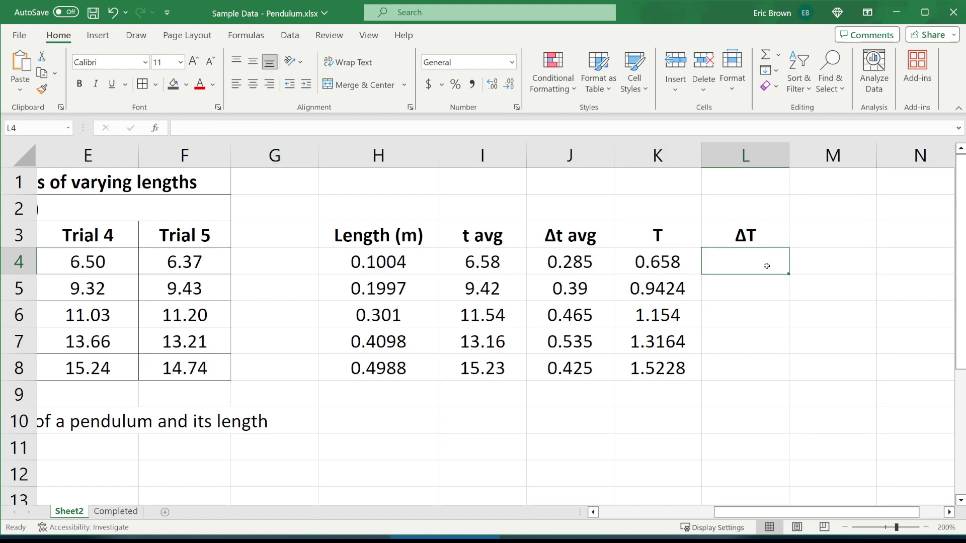
double_click(498, 266)
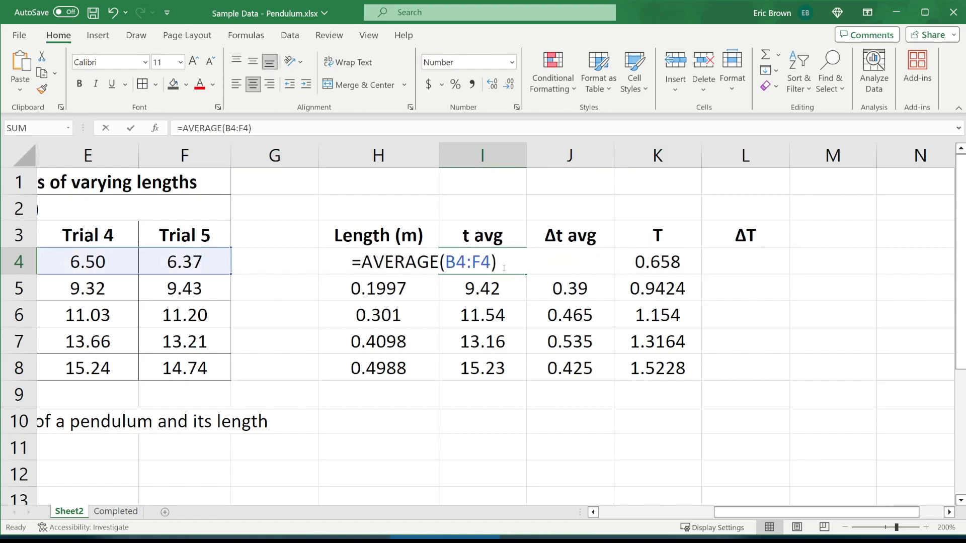
click(563, 315)
drag(483, 264, 557, 267)
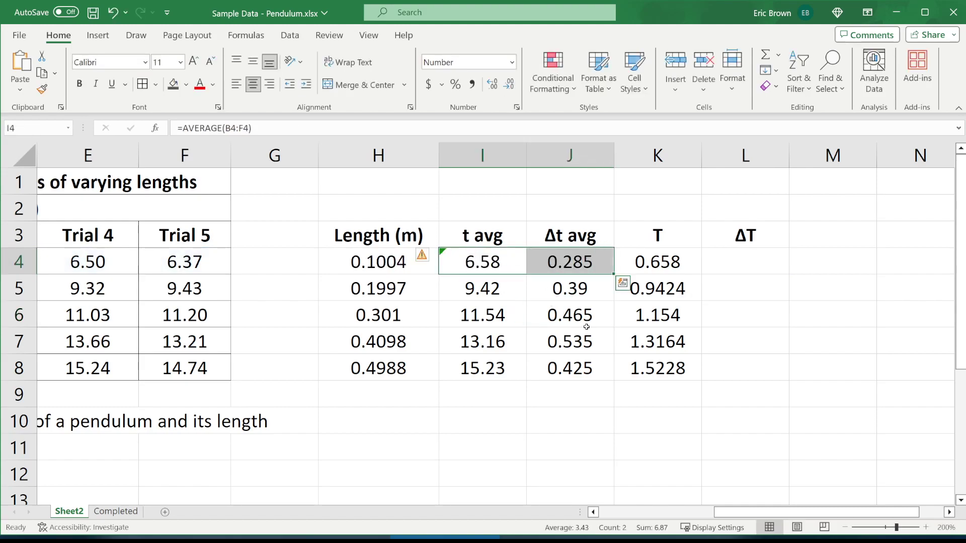
key(shift+Left)
key(Up)
key(Right)
key(Right)
key(Right)
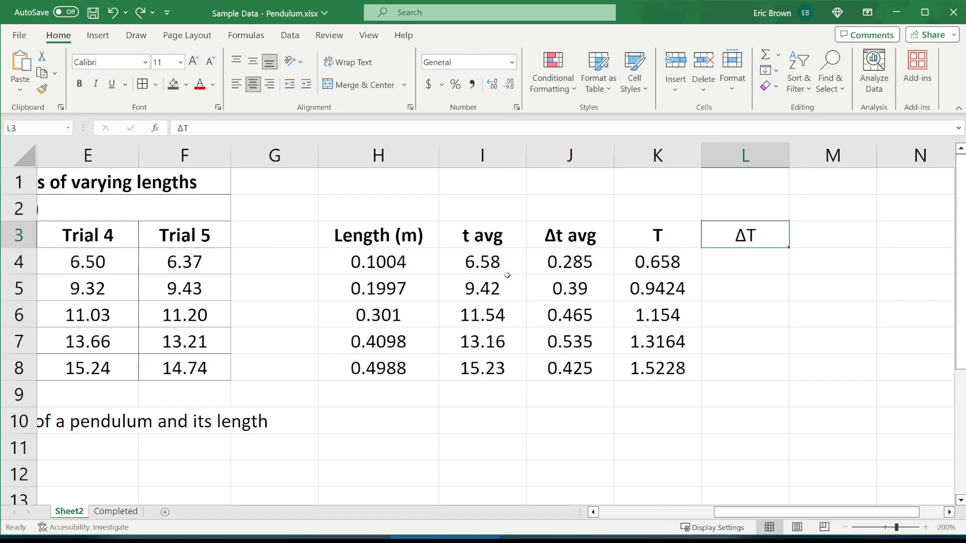
drag(513, 262, 559, 261)
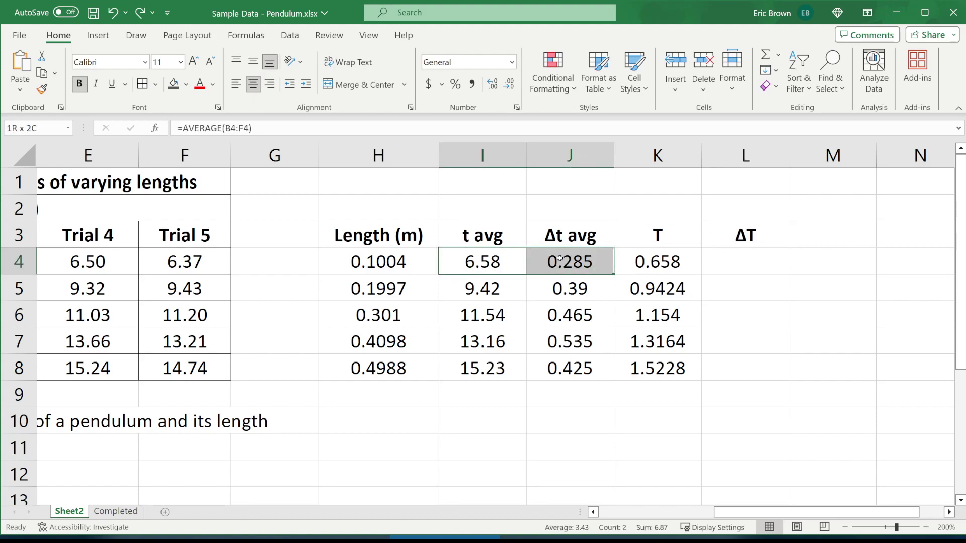
click(506, 267)
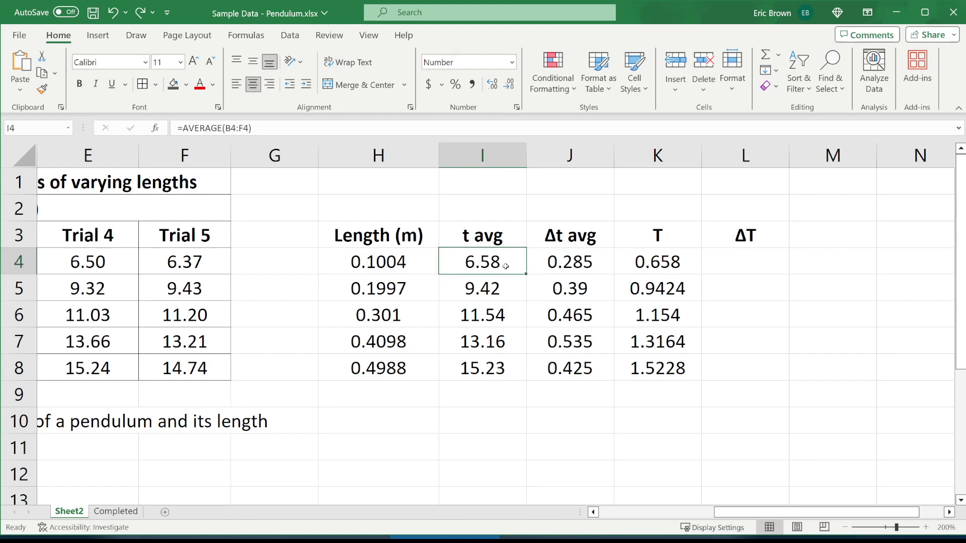
click(625, 267)
click(503, 284)
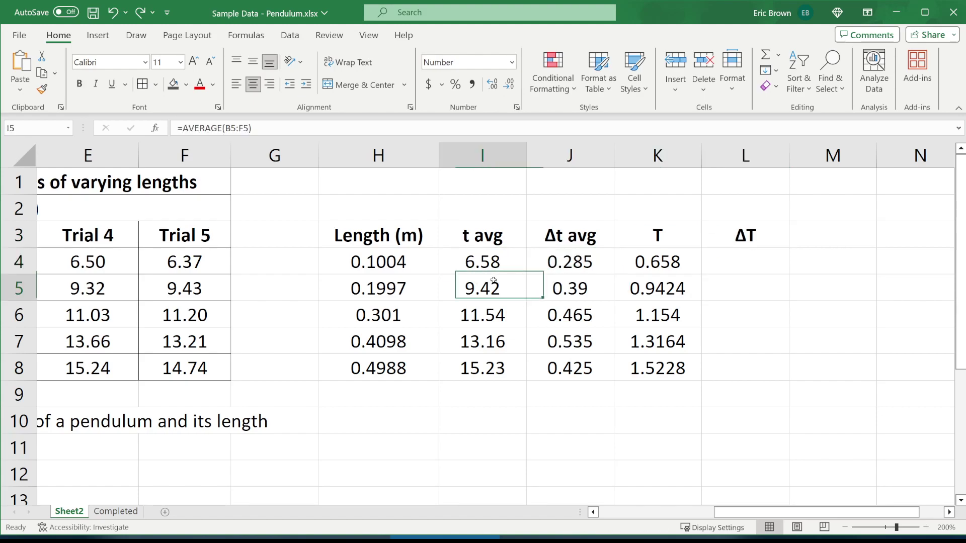
click(570, 263)
click(753, 261)
- Enter =J4/10 in L4 and compare it with the I4, J4 and K4 formulas
text(=)
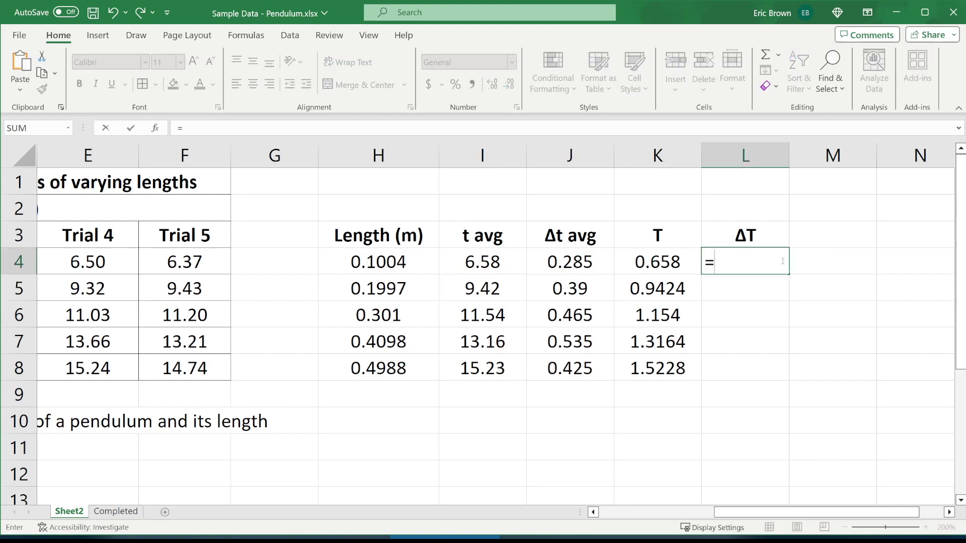
click(591, 265)
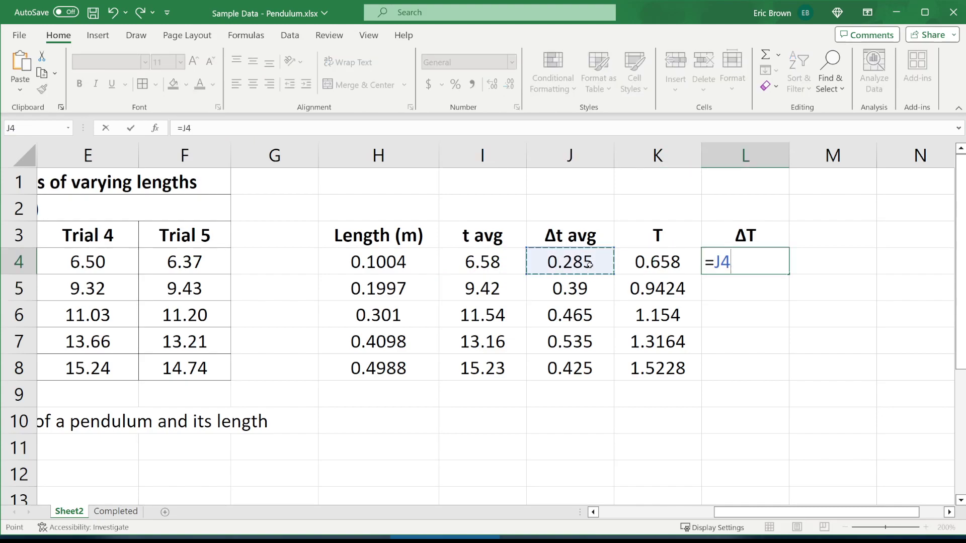
text(/10)
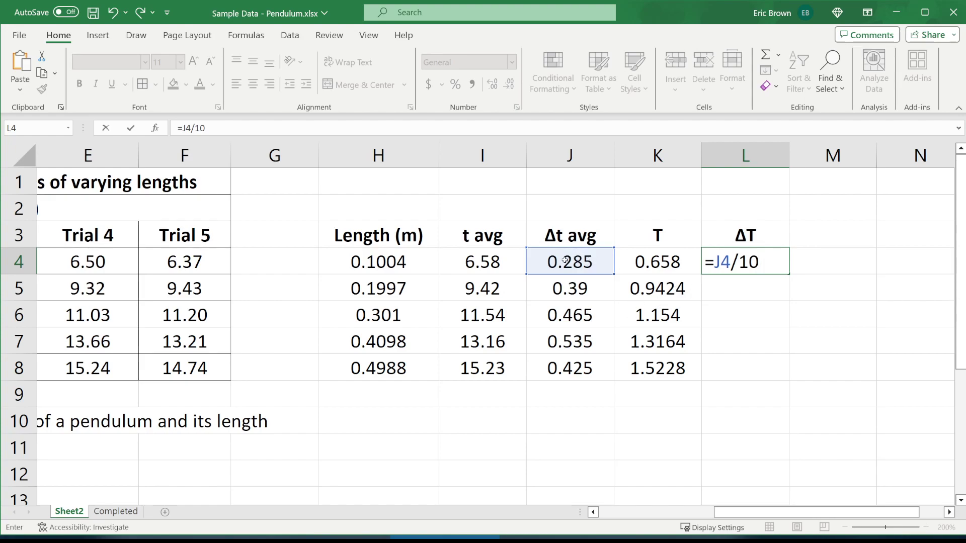
key(Return)
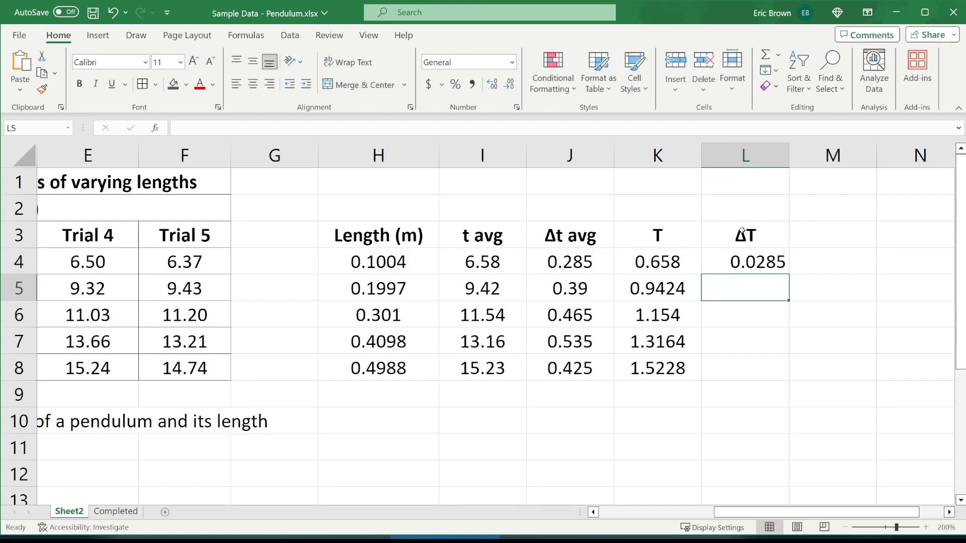
click(491, 268)
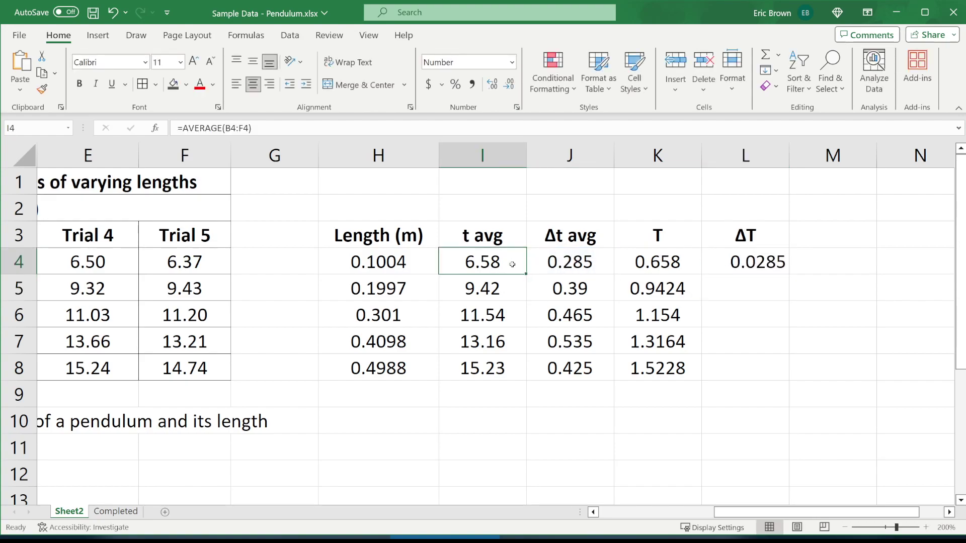
click(570, 256)
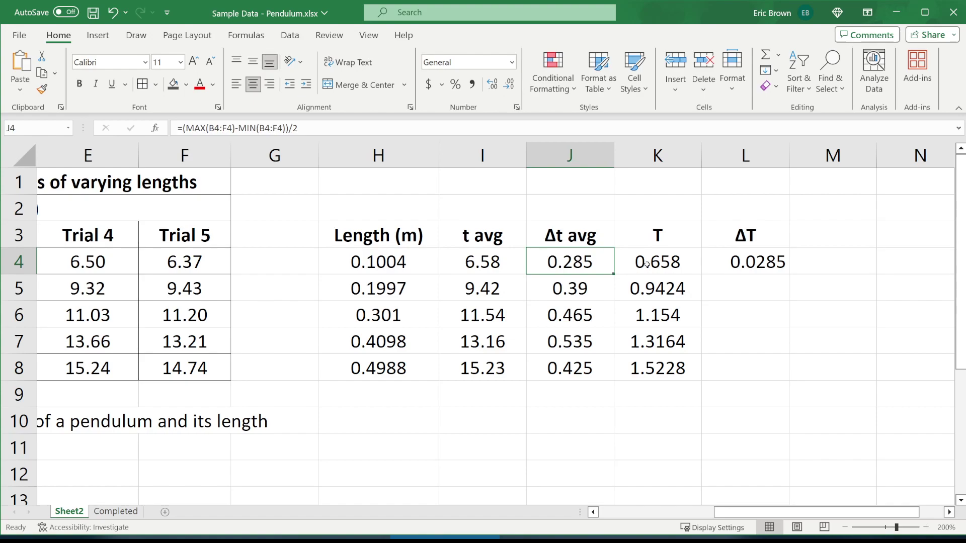
click(647, 263)
click(743, 261)
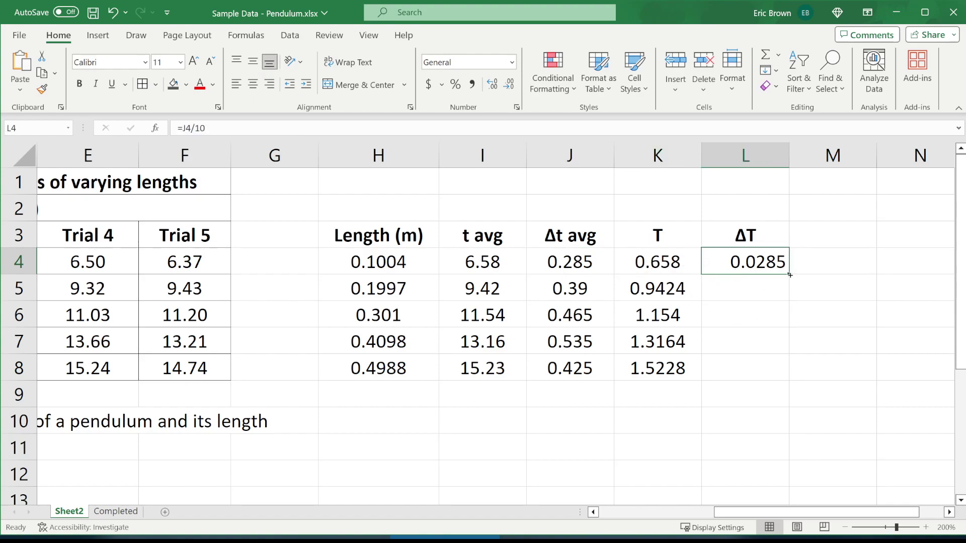
- Fill the ΔT formula down to L8 (0.0285 to 0.0425) and centre L4:L8
drag(788, 274, 659, 262)
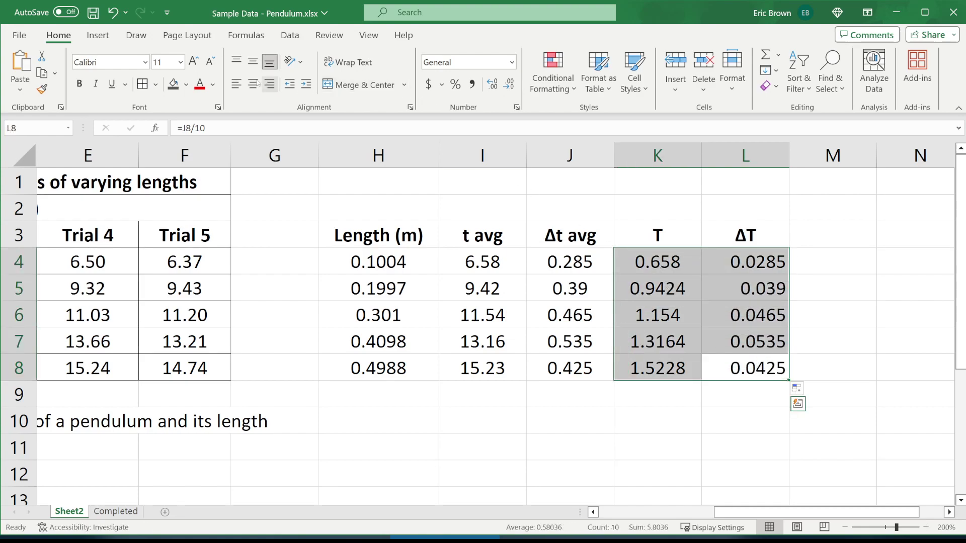
click(253, 84)
click(806, 284)
drag(780, 263, 780, 370)
click(699, 362)
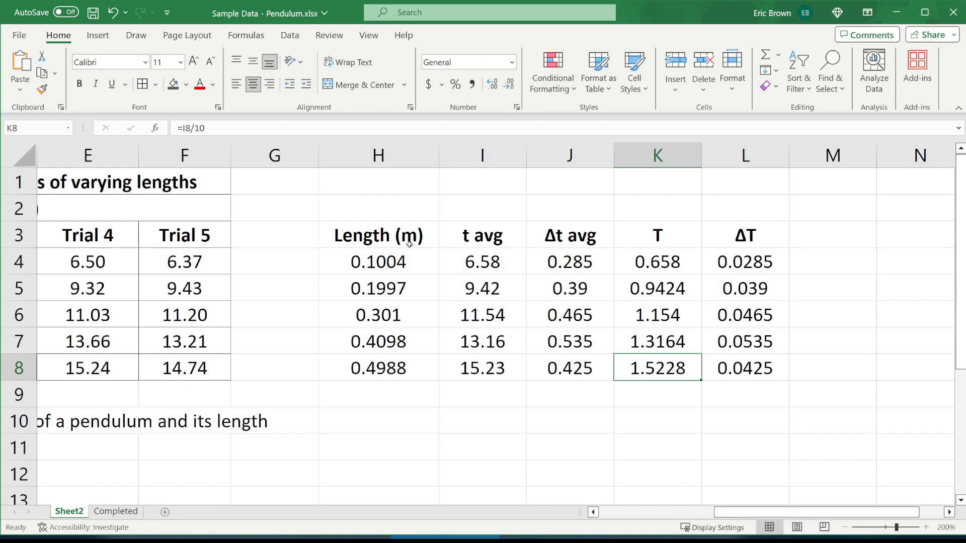
- Shade the T column K3:K8 and the ΔT column L3:L8 gold
drag(409, 246, 731, 370)
drag(654, 237, 649, 357)
click(186, 84)
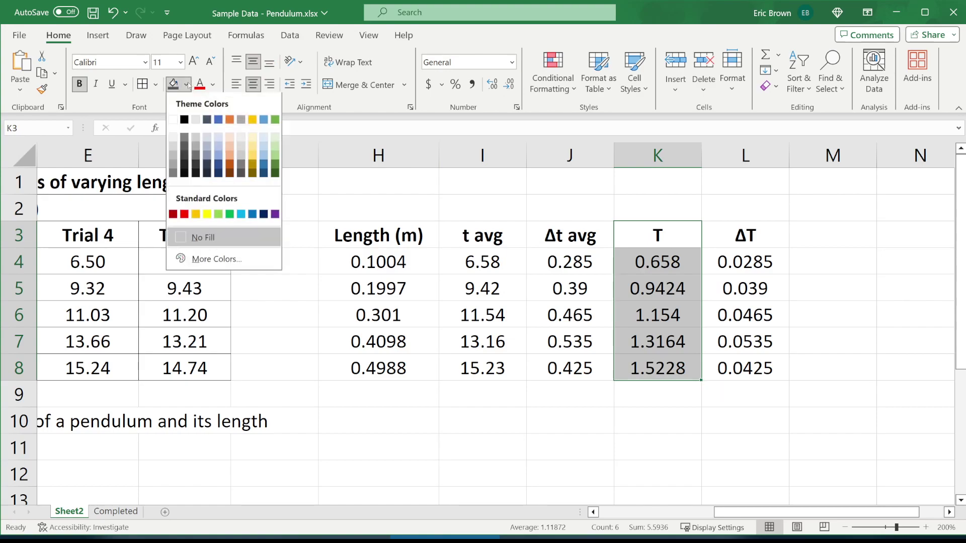
click(254, 119)
drag(756, 238, 750, 370)
click(174, 84)
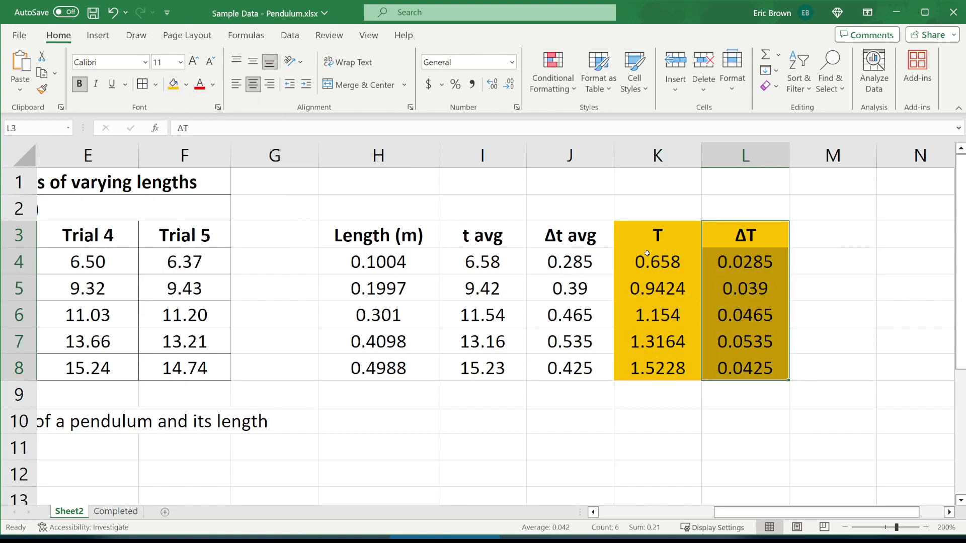
drag(650, 259, 795, 388)
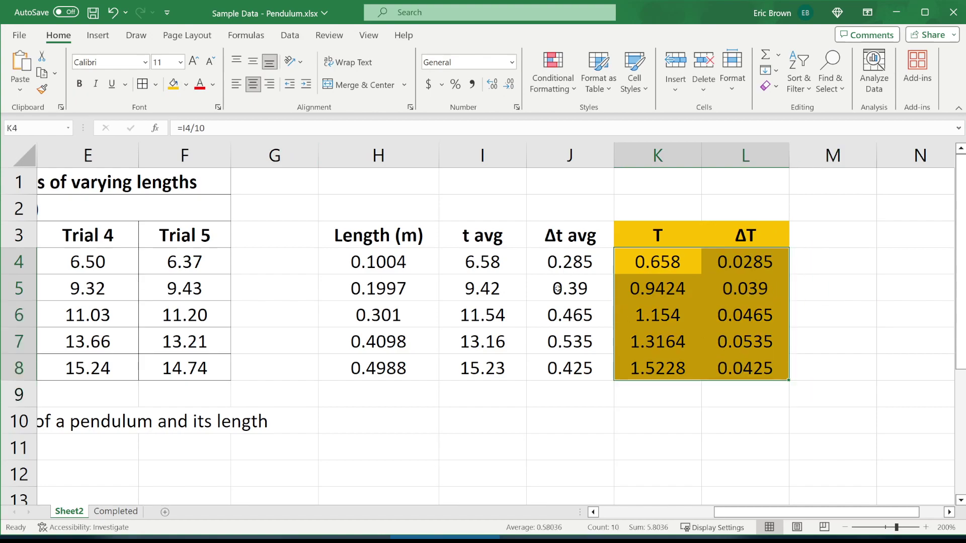
- Apply the same gold fill to the Length (m) column H3:H8, leaving t avg and Δt avg unshaded
click(409, 250)
drag(410, 250, 397, 370)
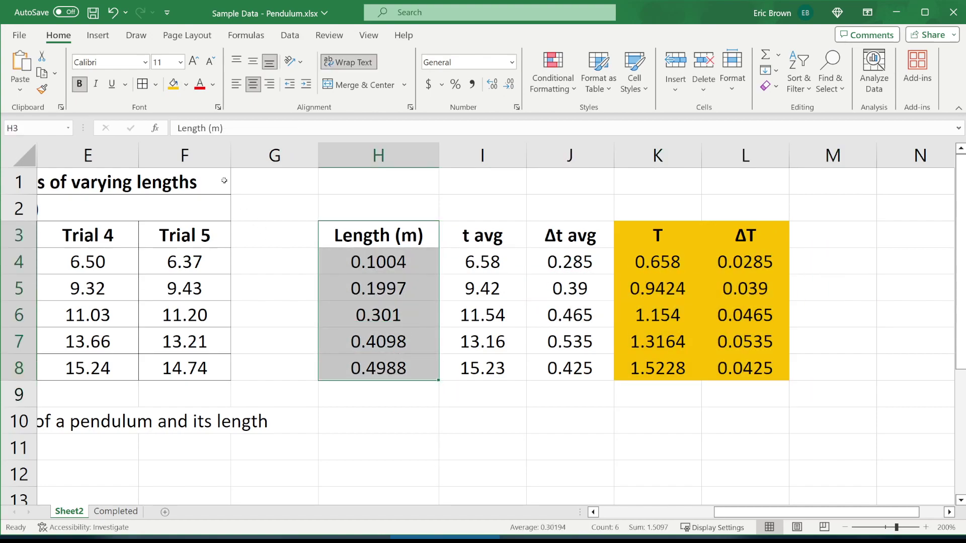
click(174, 84)
drag(300, 200, 300, 232)
click(409, 191)
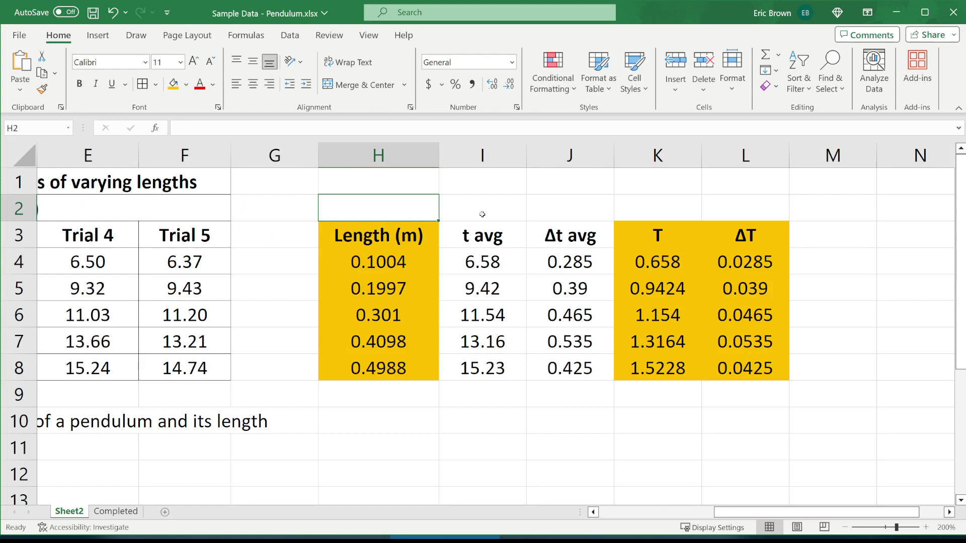
drag(497, 250, 569, 370)
click(564, 365)
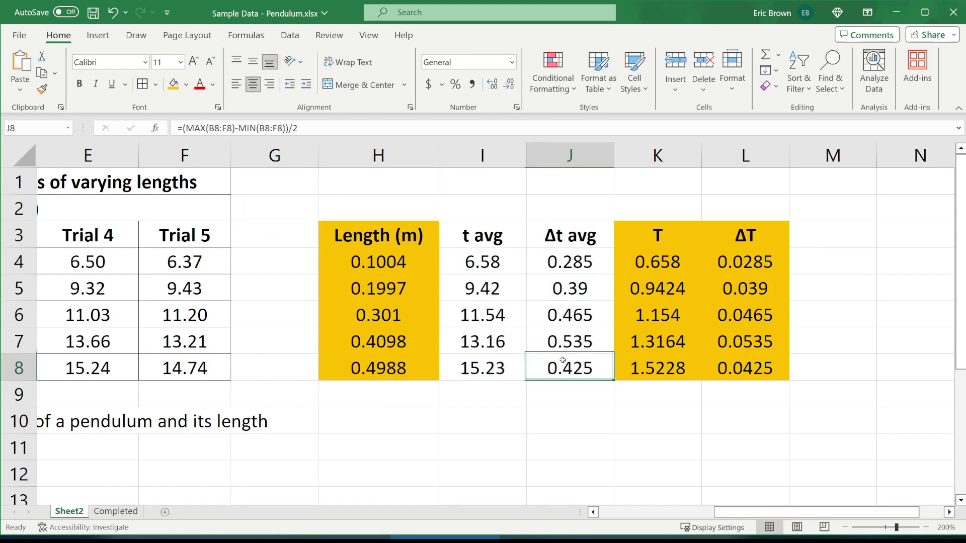
click(893, 242)
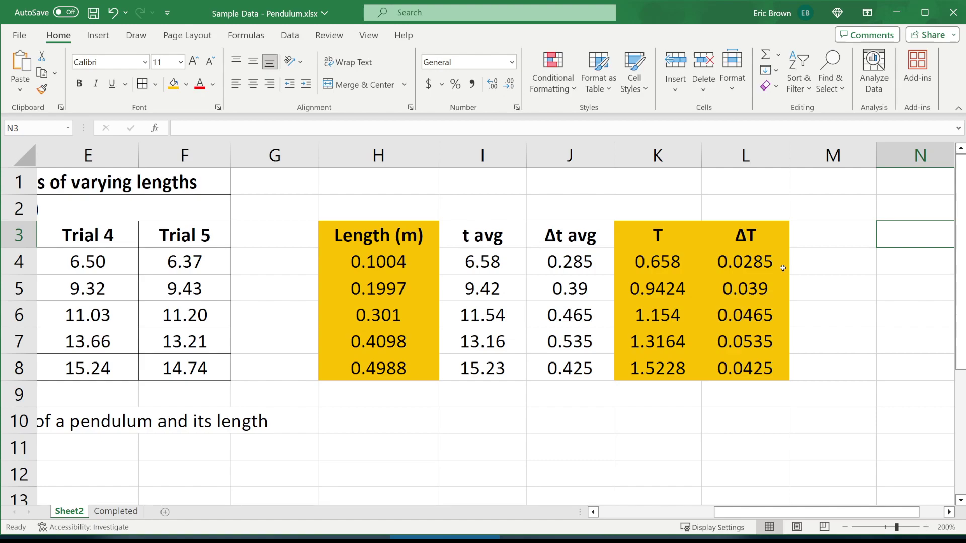
- Zoom the sheet to 100%, scroll back to column A, and select Table 1 (A1:F8)
click(369, 34)
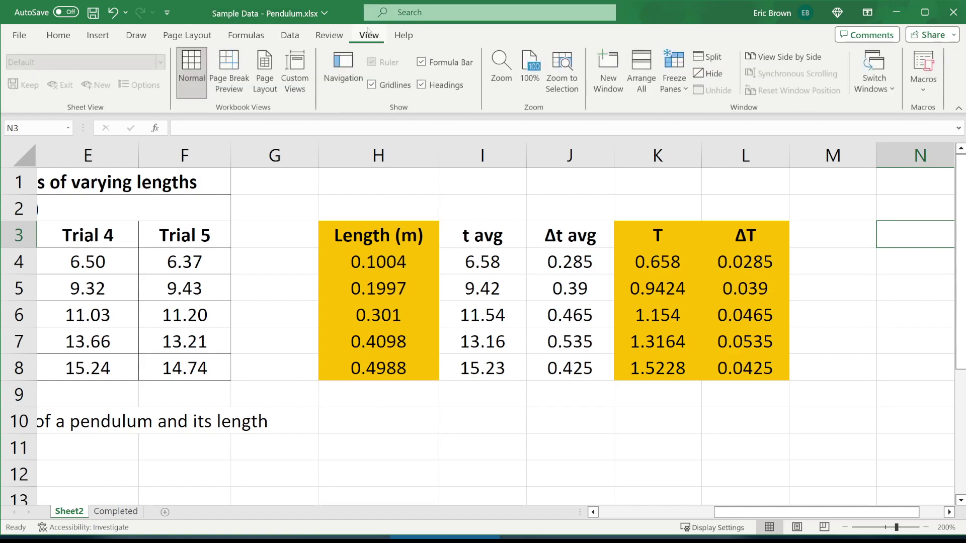
click(528, 76)
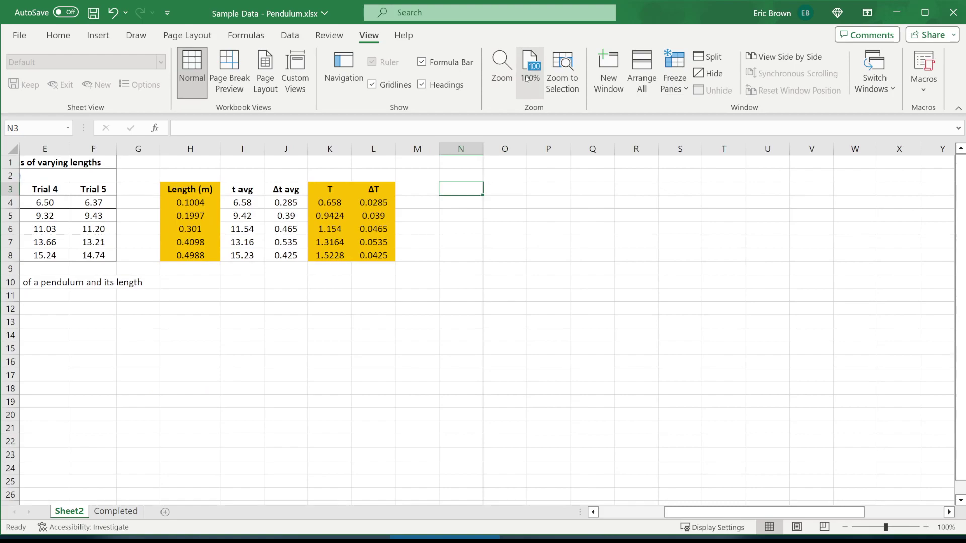
drag(690, 513, 611, 513)
click(667, 174)
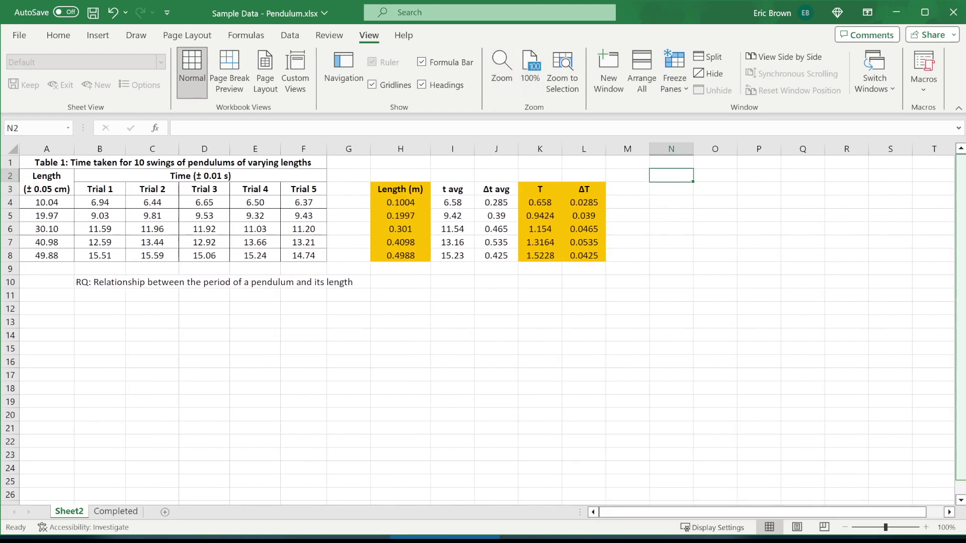
key(Up)
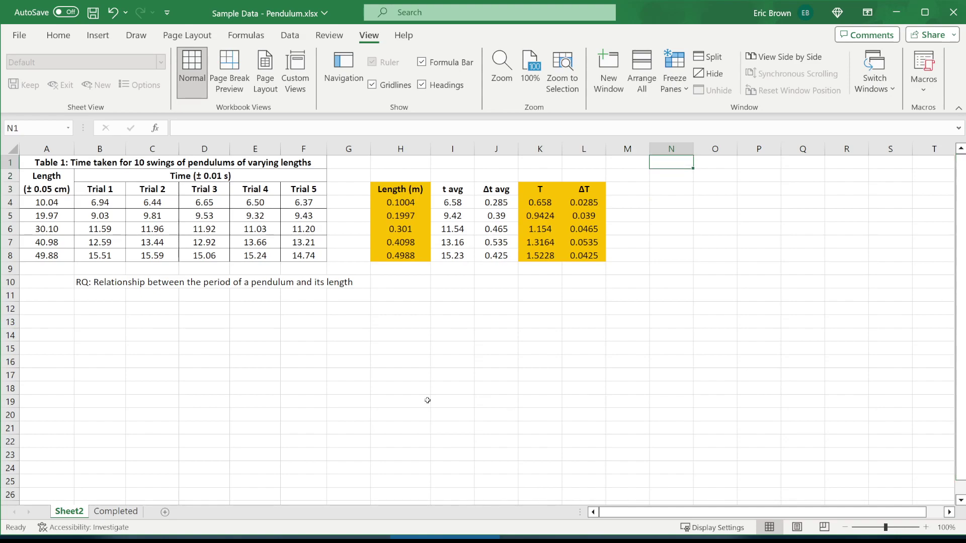
drag(88, 159, 101, 264)
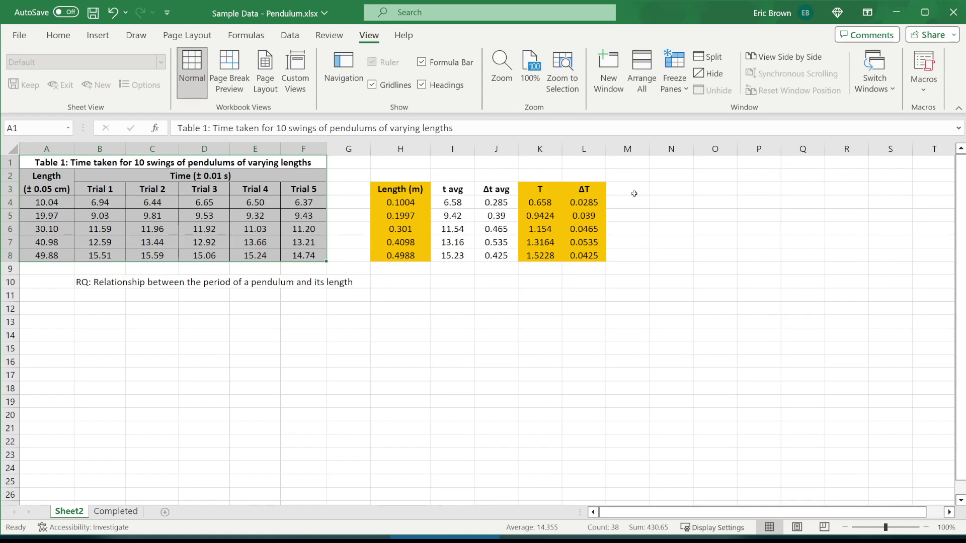
- Enter 'Table 2: Average periods of pendulums of varying lengths' in N1
click(677, 168)
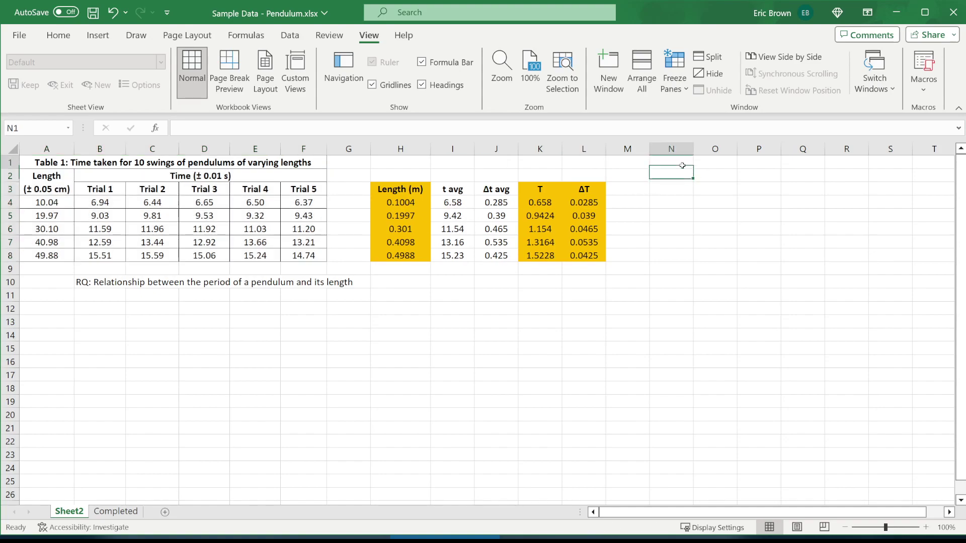
text(Table 2:)
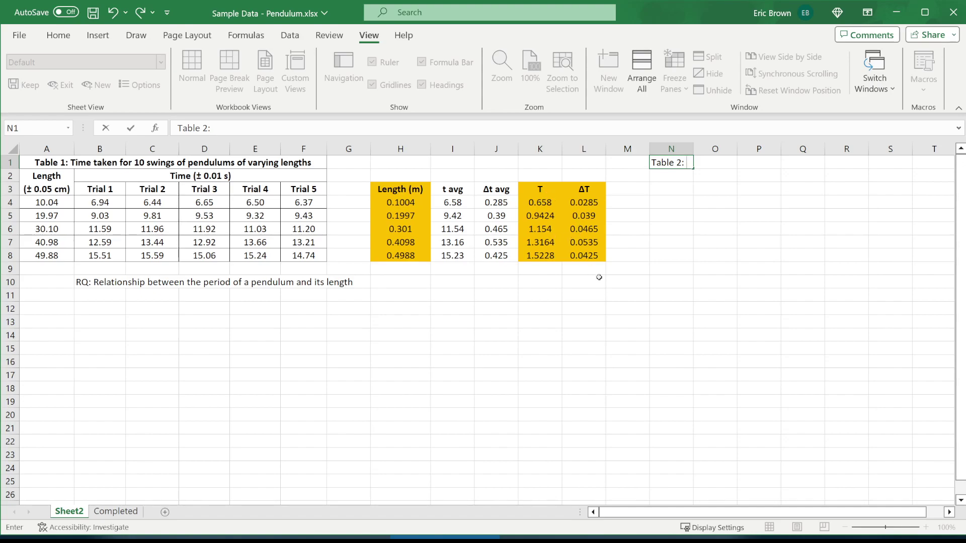
text(Average period)
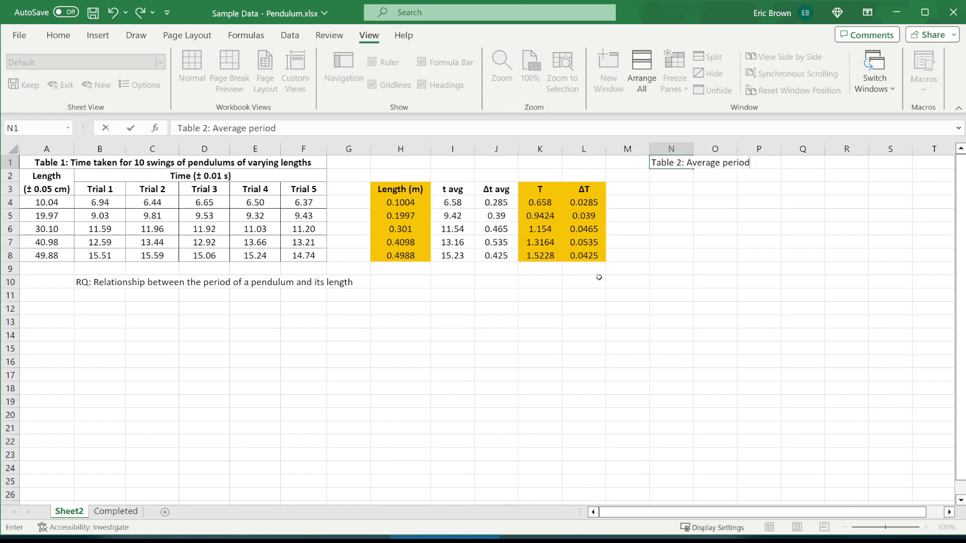
text( of)
key(BackSpace)
key(BackSpace)
text(s of pendulums)
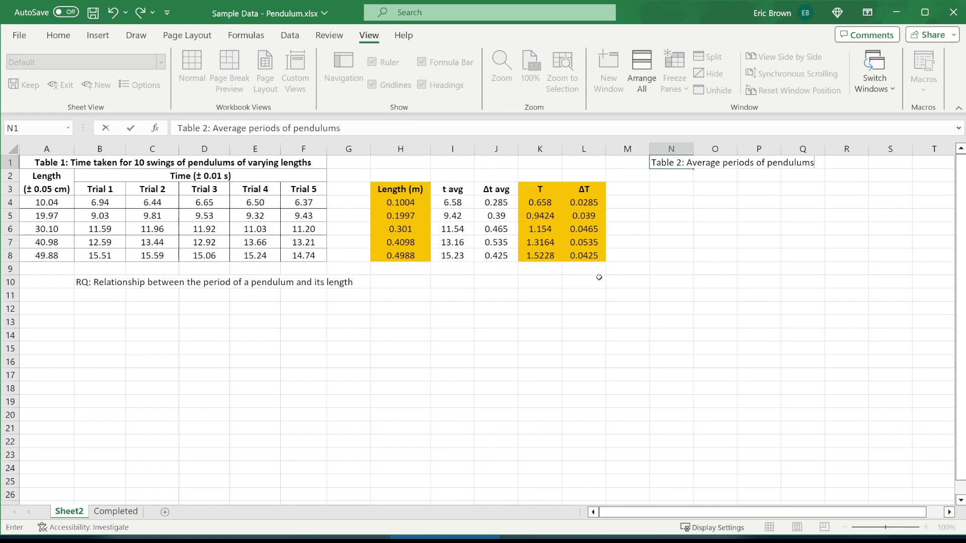
text( of varying lengths)
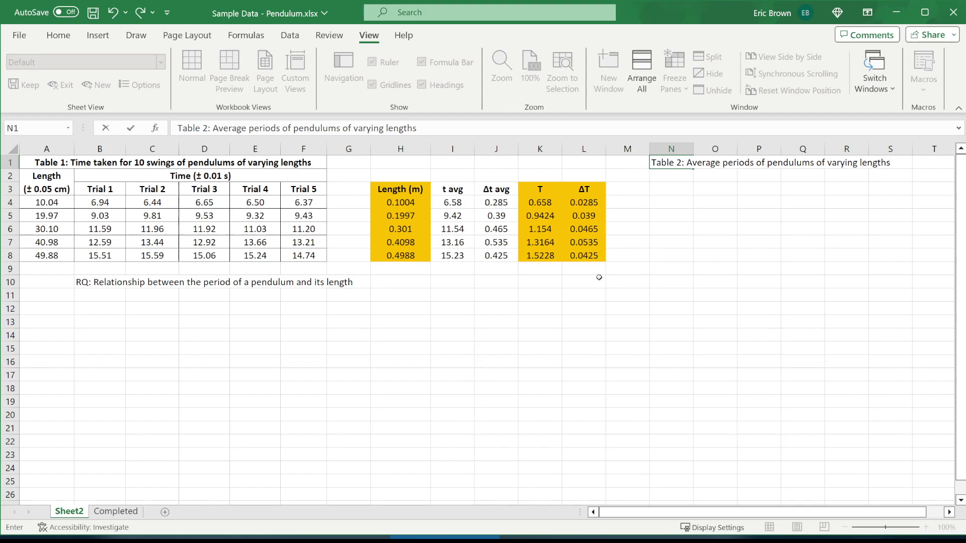
key(Return)
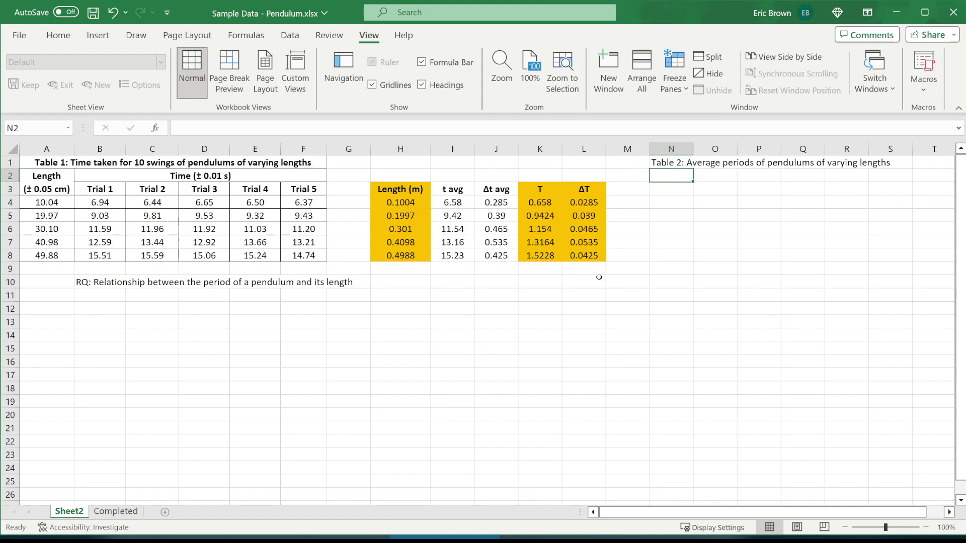
- Start the N3 heading with 'Length (' and copy '(± 0.05 cm)' from Table 1's A2 header
key(Down)
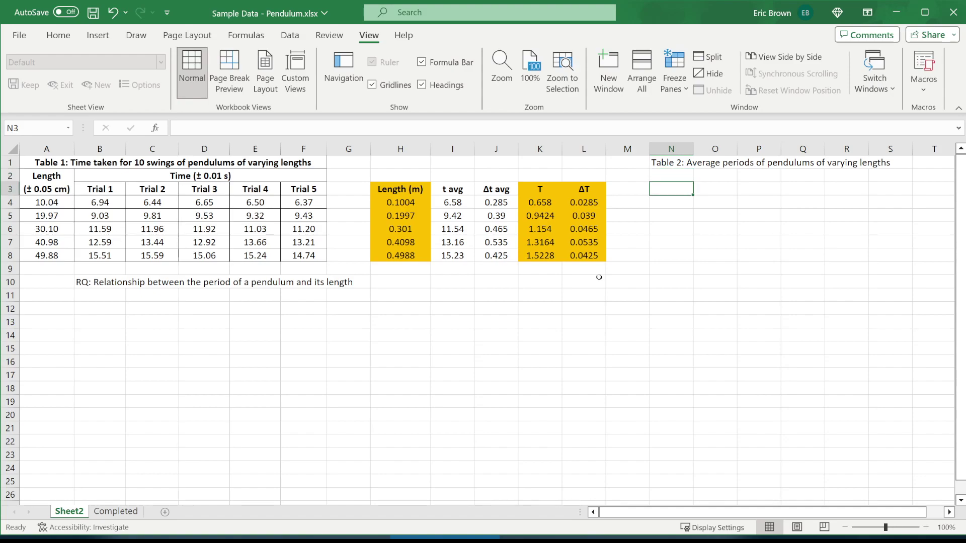
text(Leng)
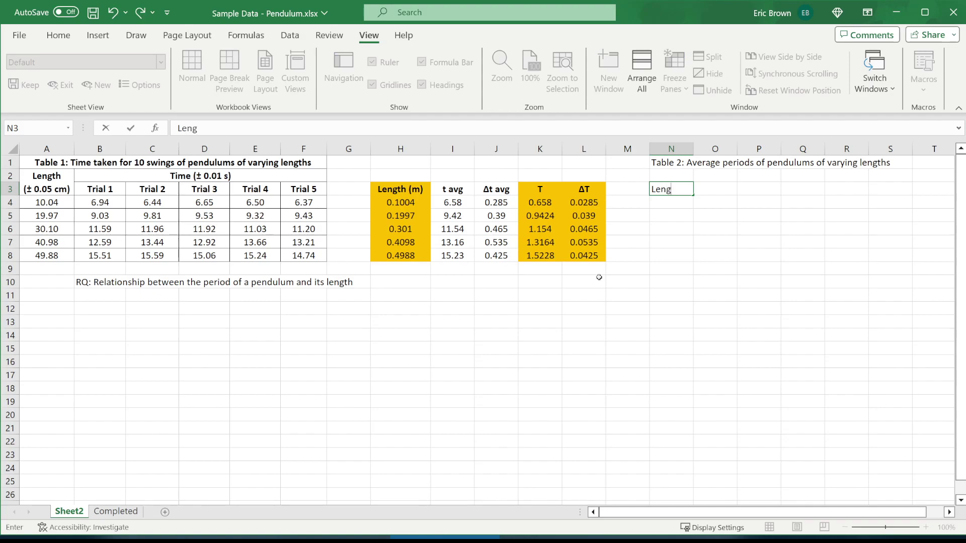
text(th ()
key(ctrl+Return)
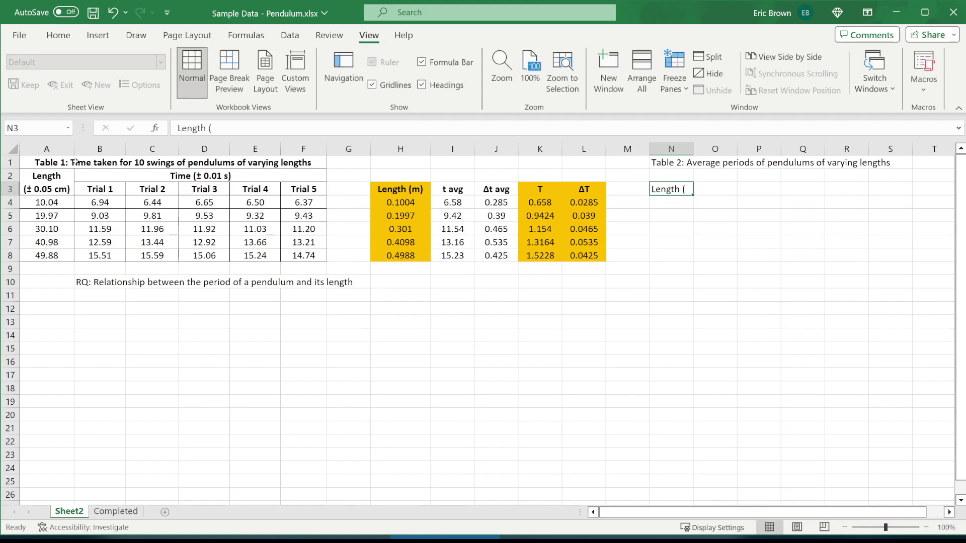
click(50, 177)
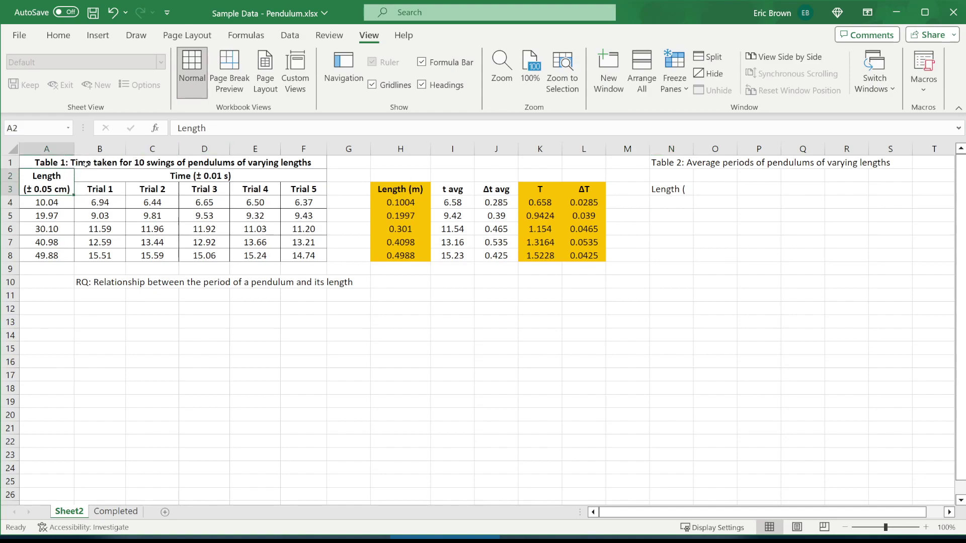
click(220, 130)
key(Right)
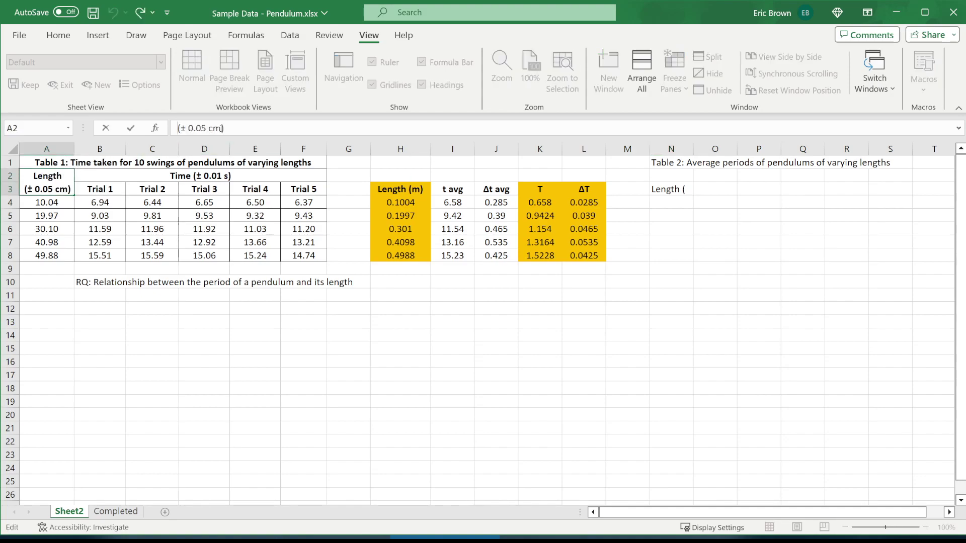
drag(223, 129, 177, 128)
key(ctrl+c)
click(630, 240)
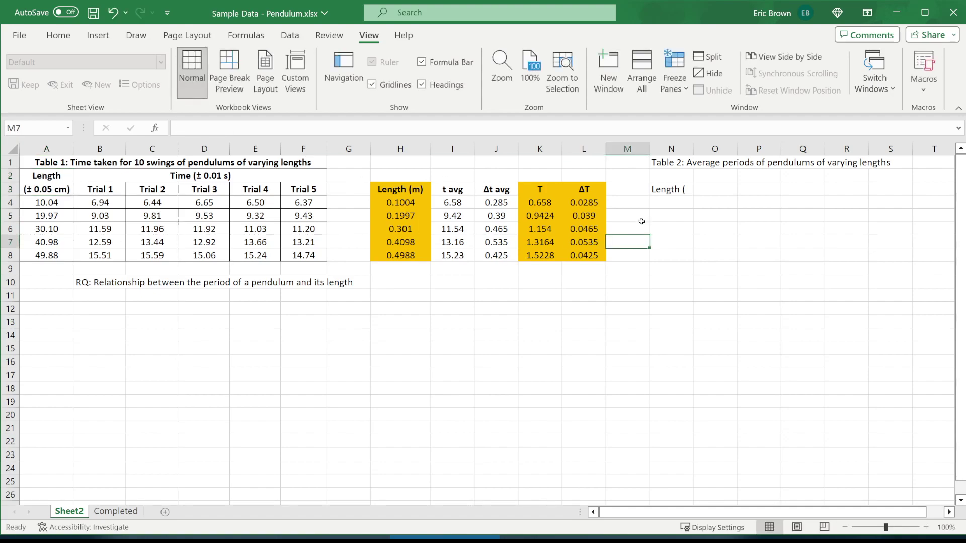
- Paste the copied uncertainty into N3 so it reads Length (± 0.05 cm)
click(663, 190)
click(239, 122)
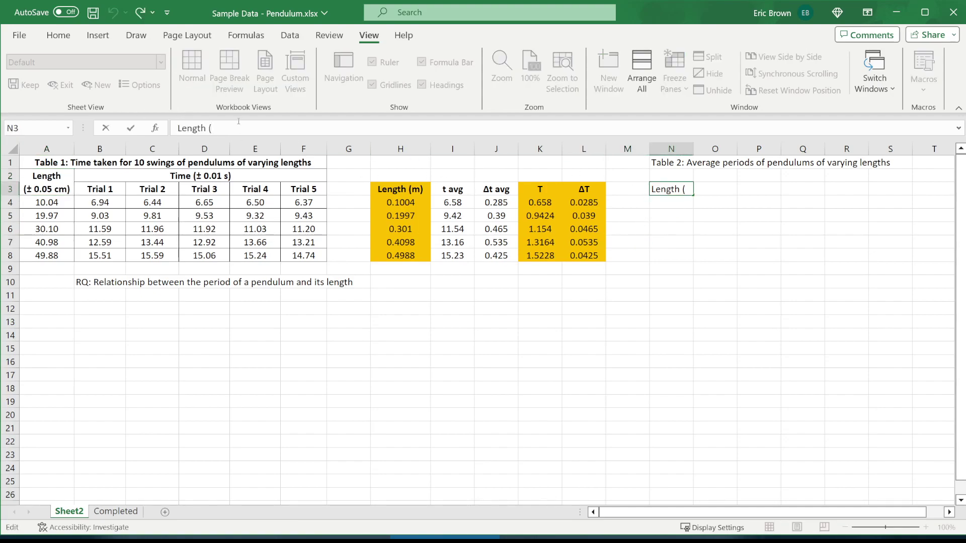
key(BackSpace)
key(ctrl+v)
key(Return)
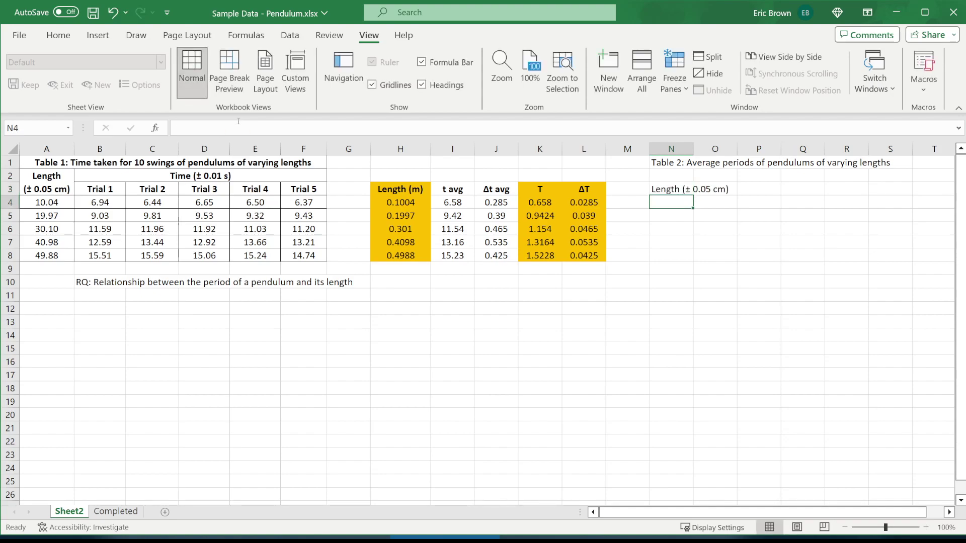
key(Up)
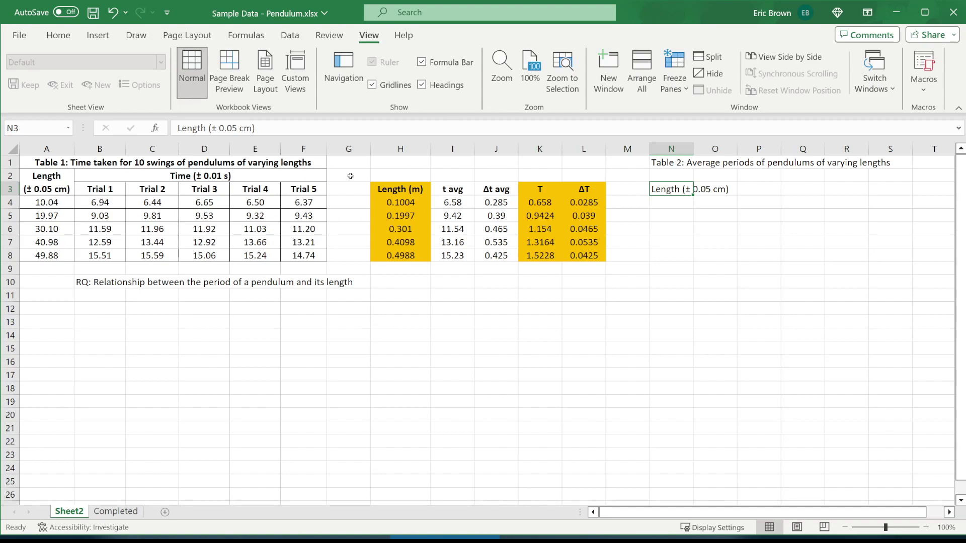
drag(423, 205, 421, 256)
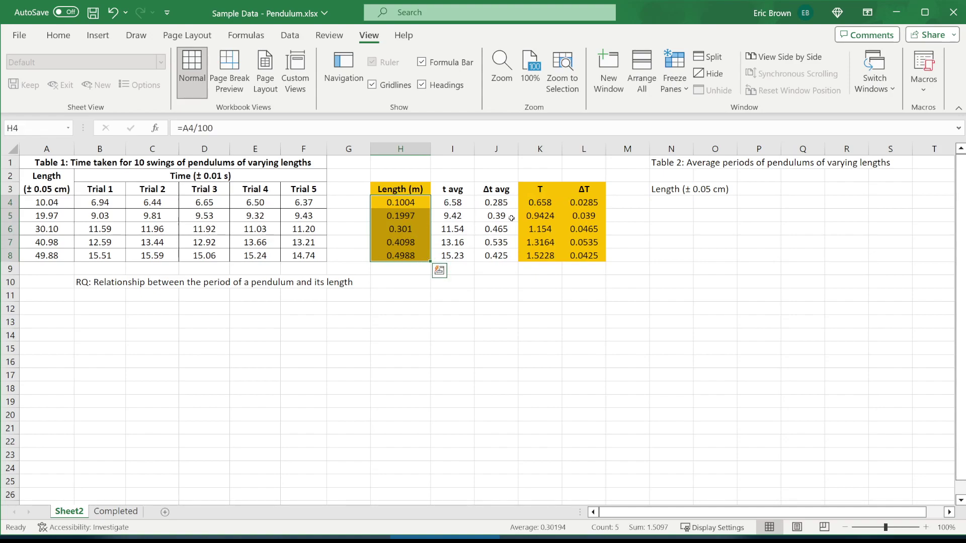
click(673, 200)
- Correct the N3 uncertainty to ± 0.0005 cm and move to N4 for the first length
click(672, 189)
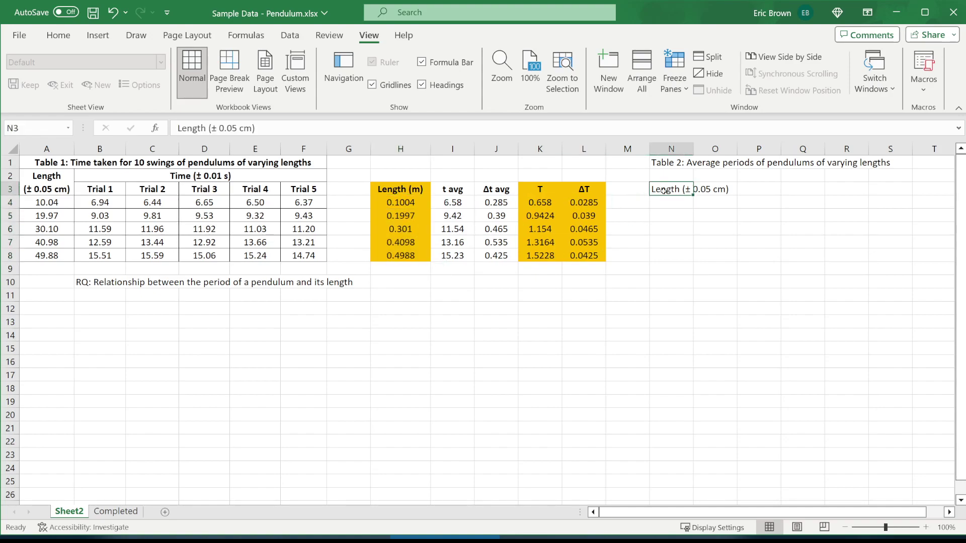
click(235, 127)
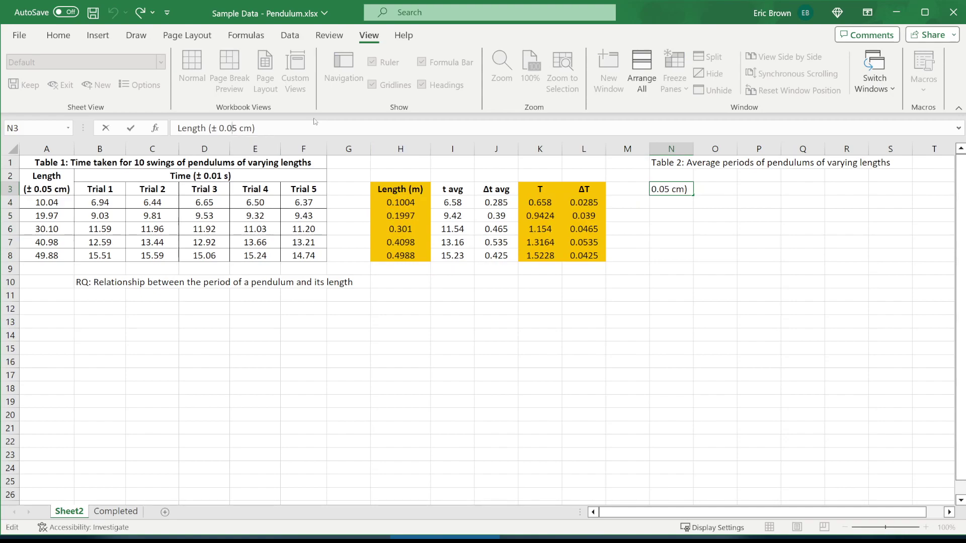
text(00)
key(Return)
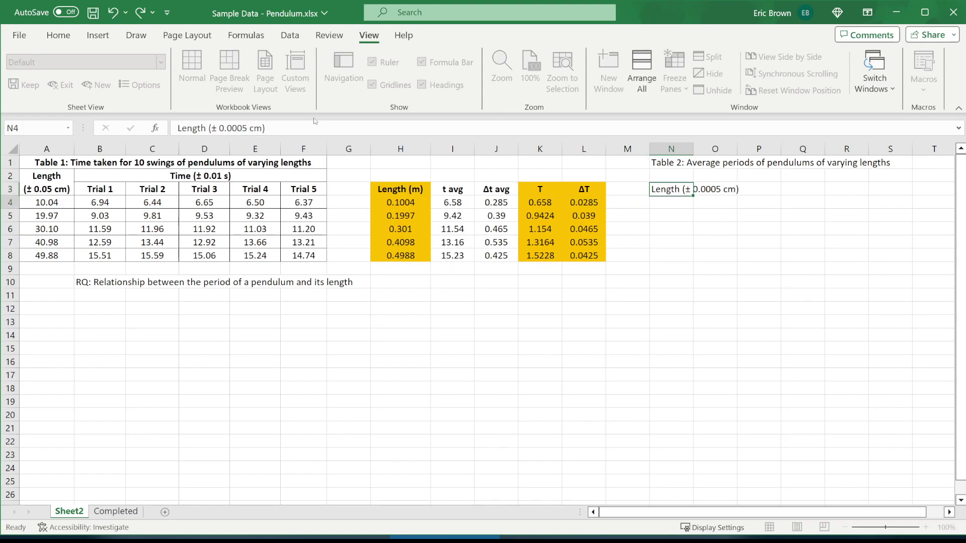
key(Up)
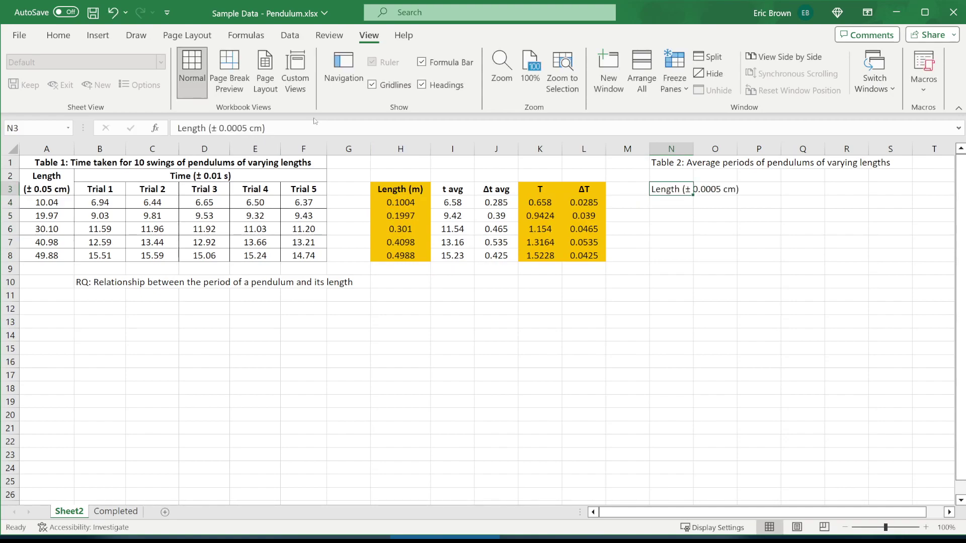
click(678, 200)
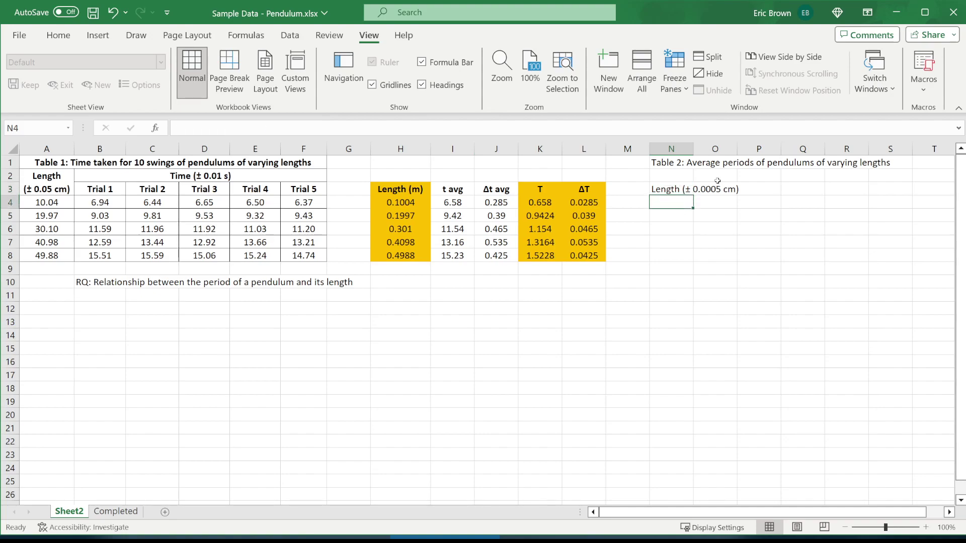
drag(422, 204, 423, 255)
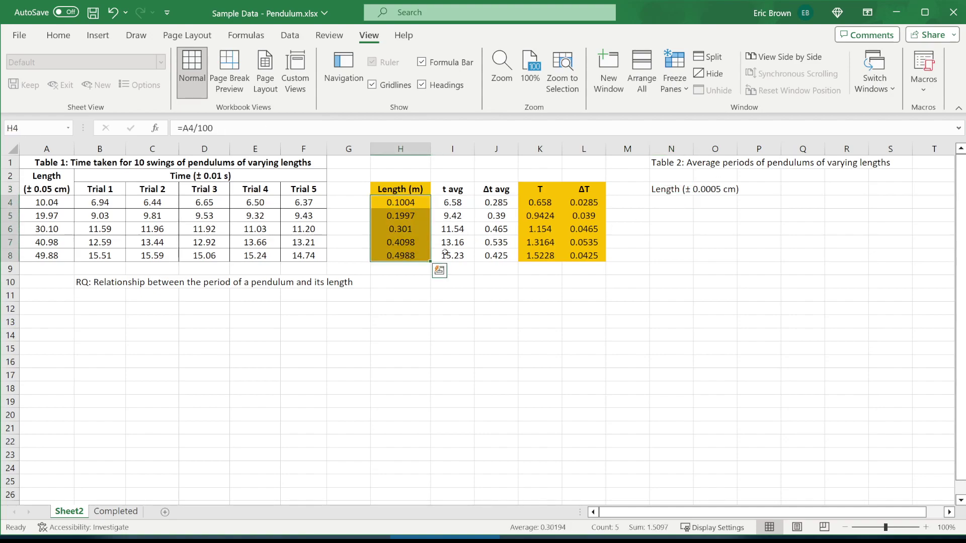
click(652, 204)
- Link N4:N8 to the metre lengths with =H4 (0.1004 to 0.4988), centre them, and widen column N
text(=)
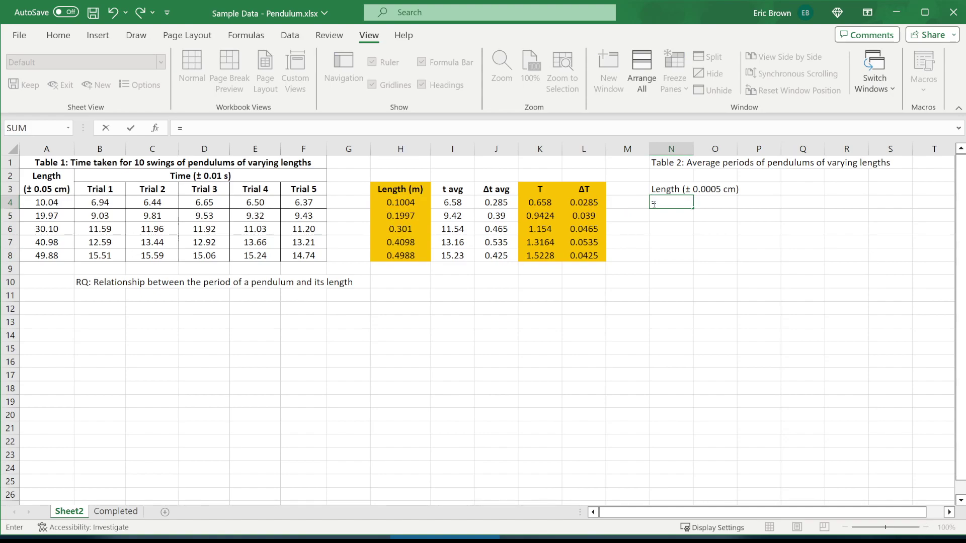
click(410, 202)
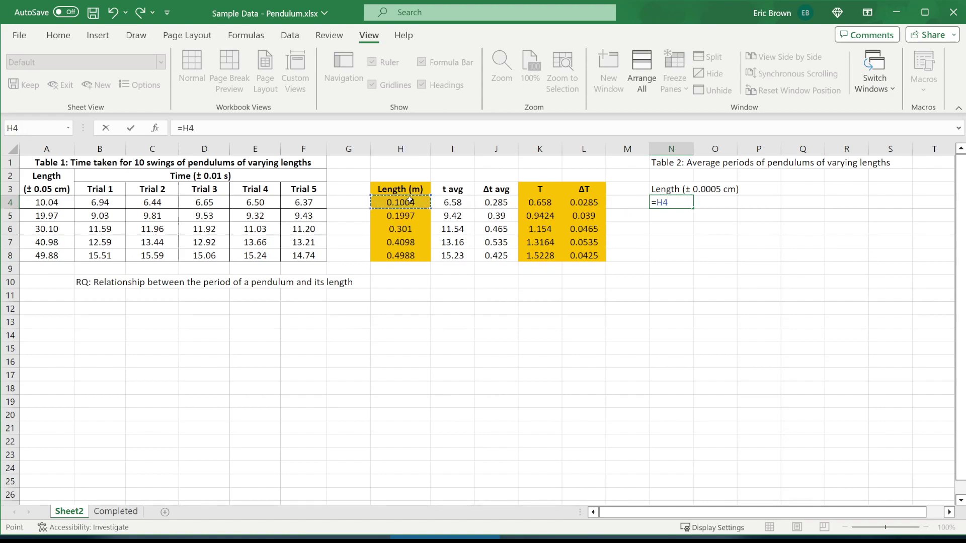
key(Return)
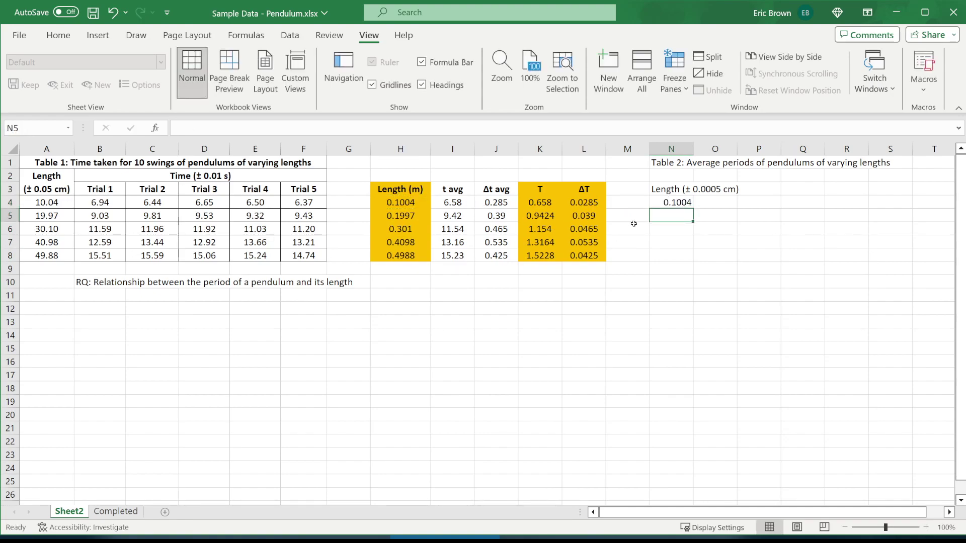
click(667, 207)
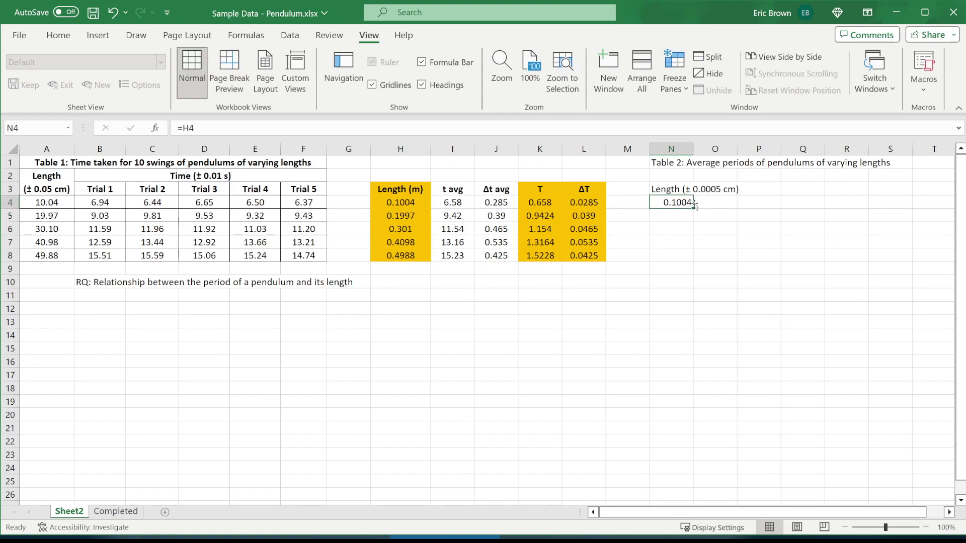
drag(694, 208, 683, 255)
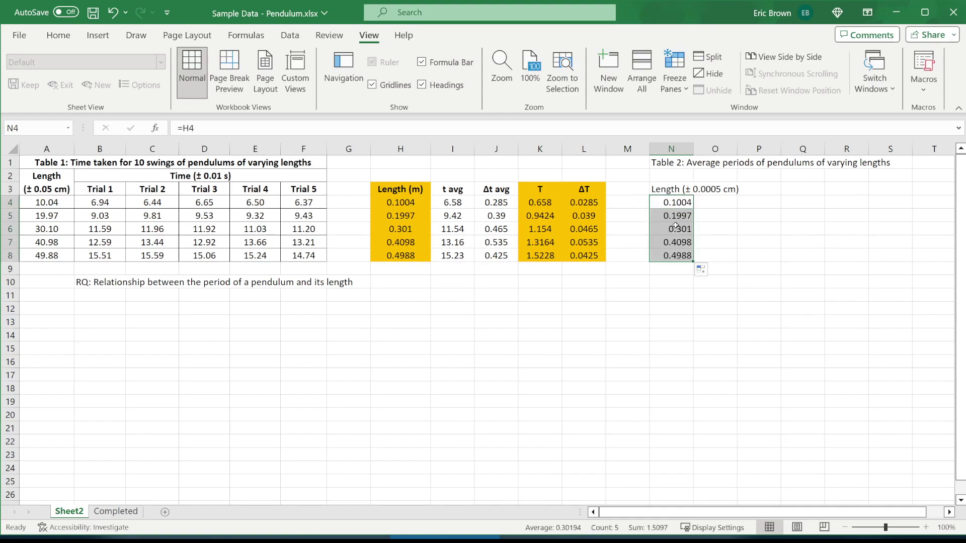
click(59, 36)
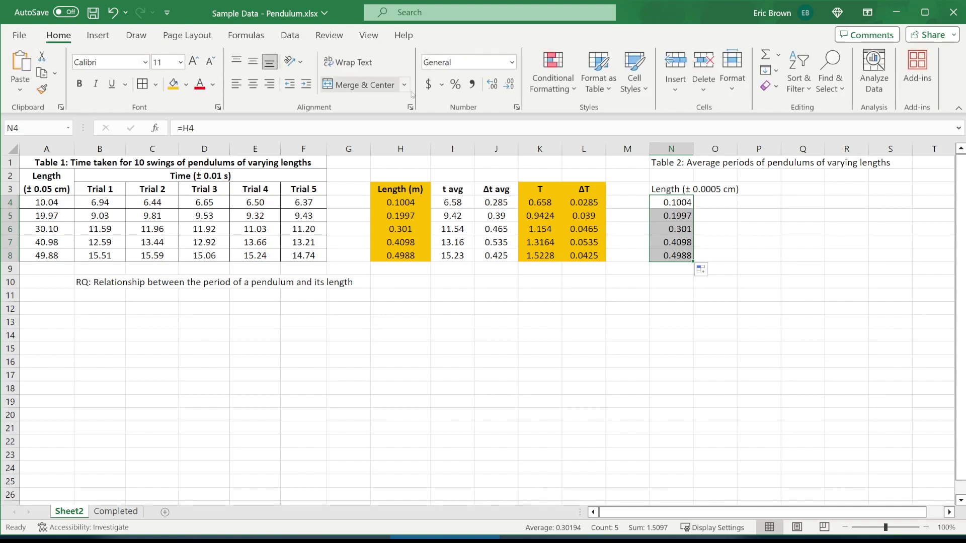
click(253, 84)
click(669, 186)
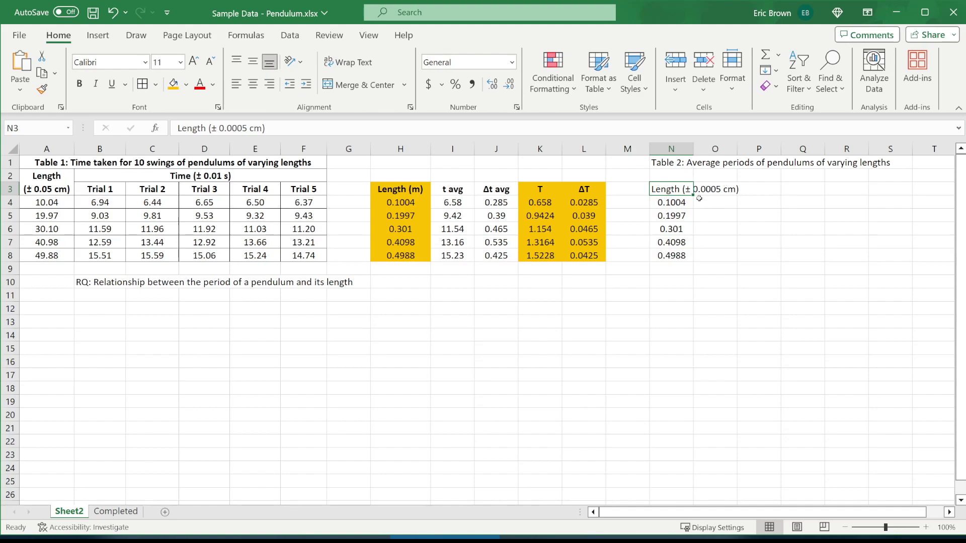
click(719, 203)
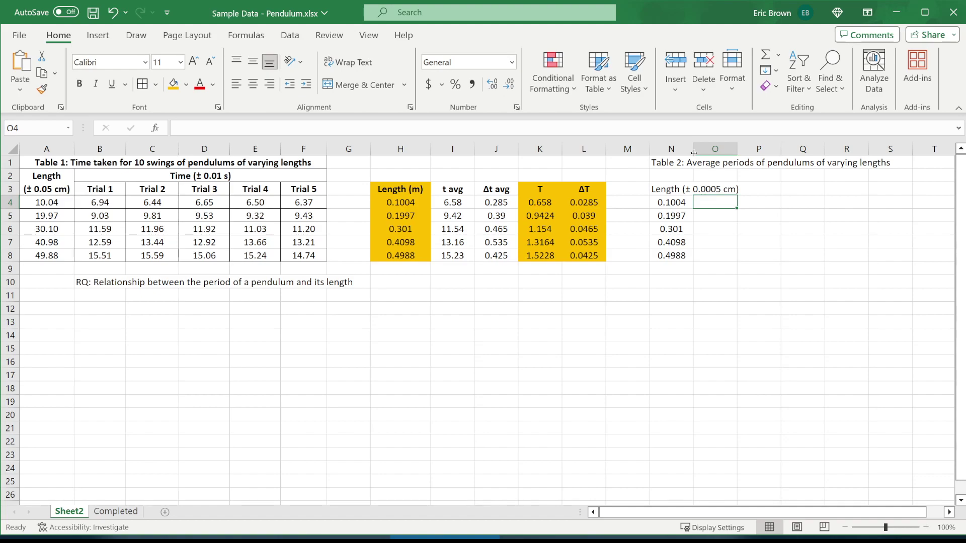
drag(693, 151, 742, 156)
- Head column O 'Period (s)' in O3 and widen column N slightly
click(763, 186)
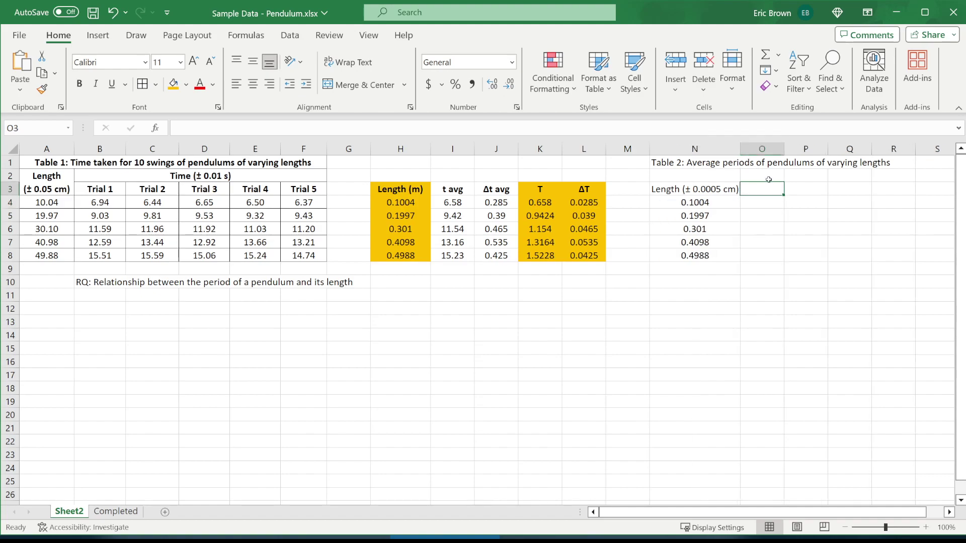
text(Period (s)
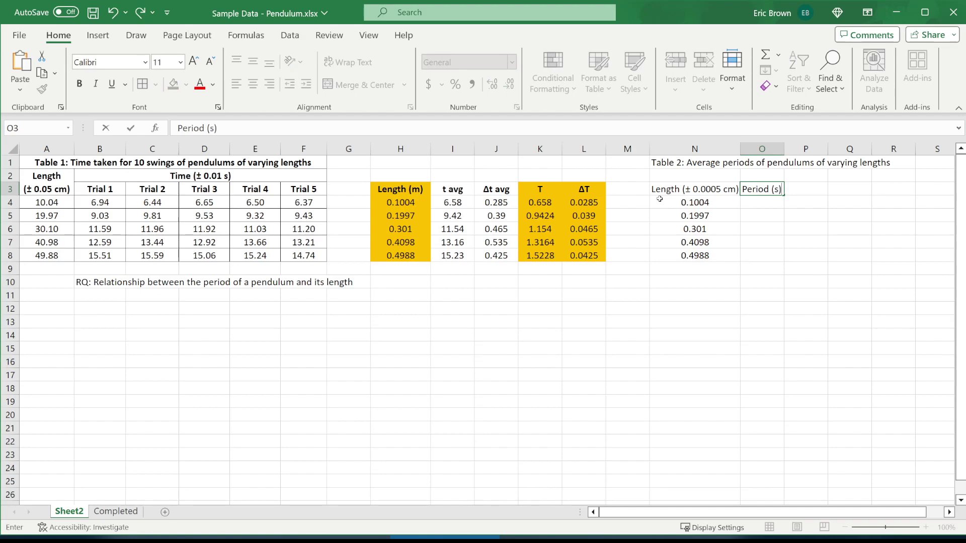
key(Return)
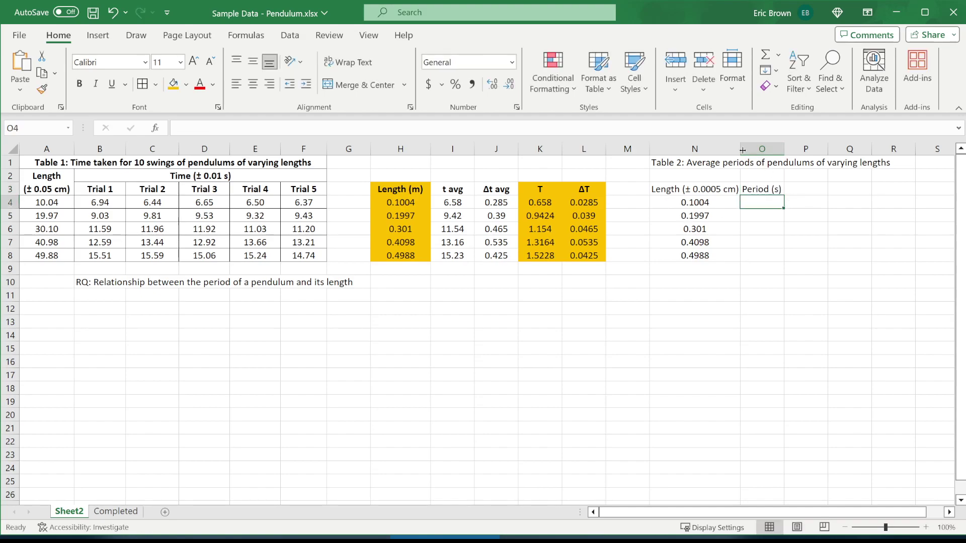
drag(740, 149, 744, 149)
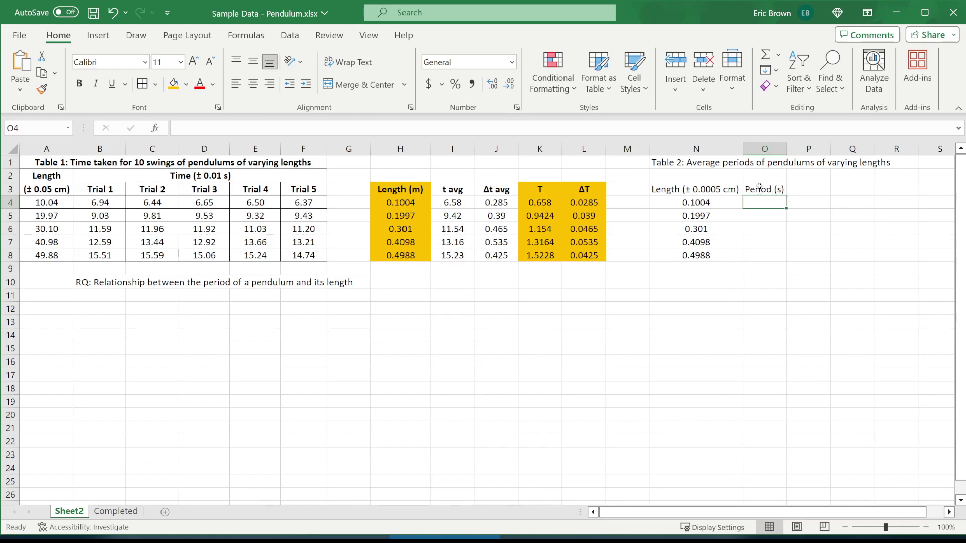
- Fill O4:O8 with =K4 so the periods show 0.658 to 1.5228, centred
text(=)
click(537, 204)
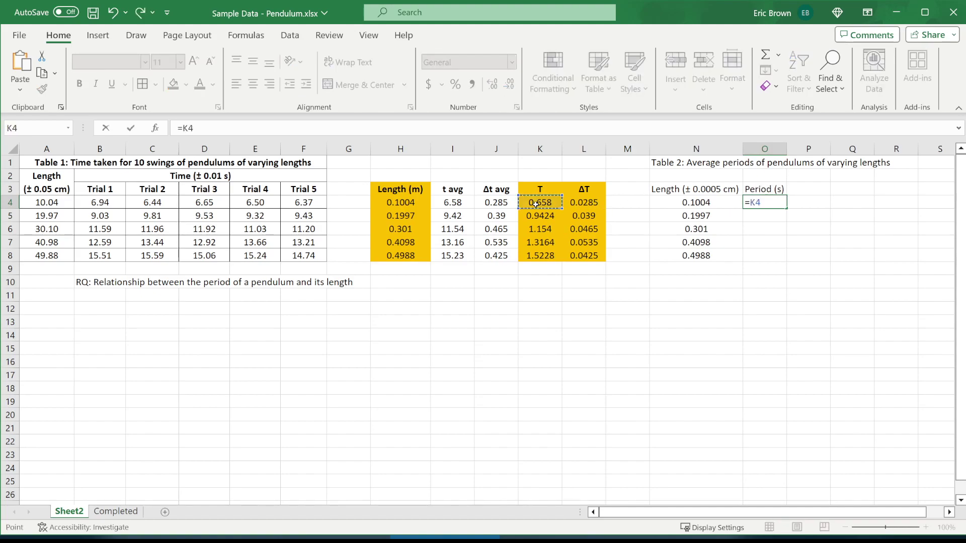
key(Return)
click(768, 208)
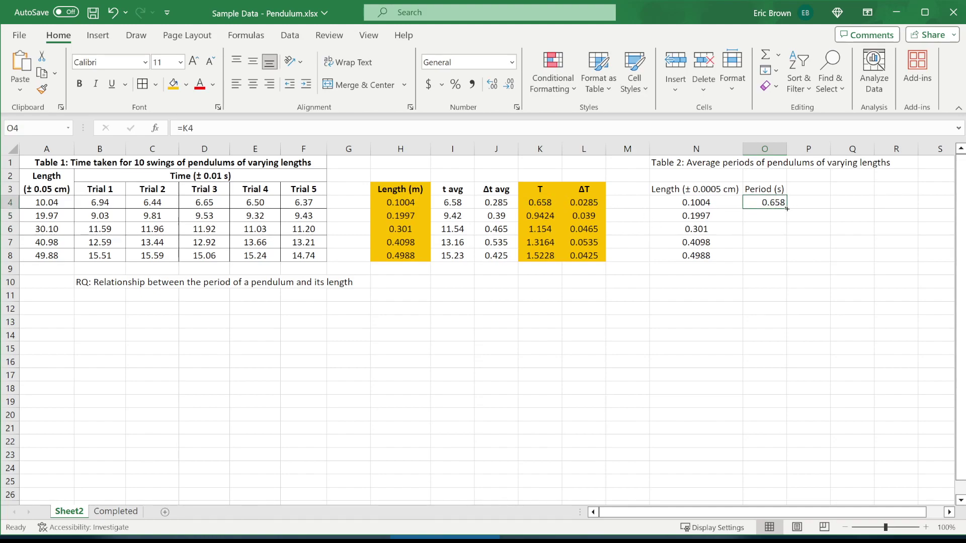
drag(787, 208, 772, 253)
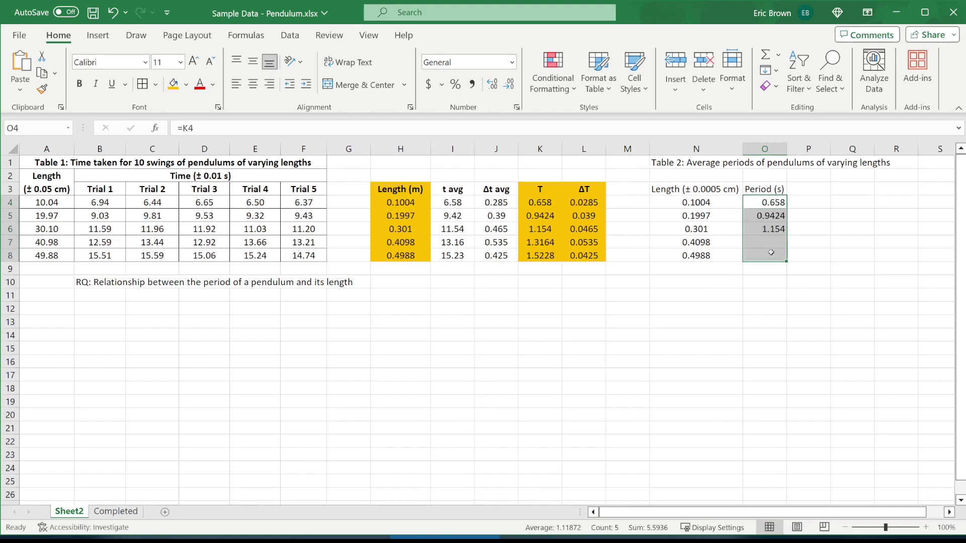
click(254, 84)
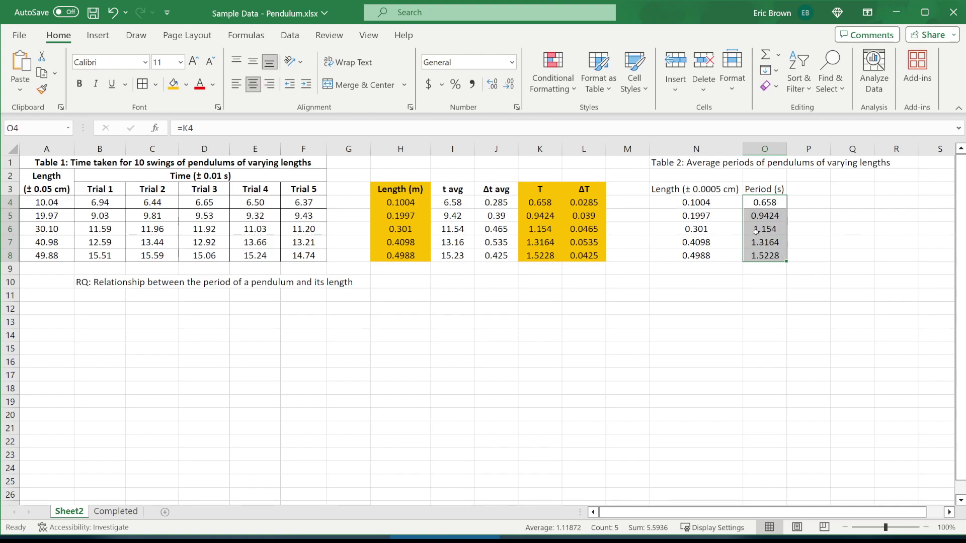
- Copy the ΔT header into P3, rename it 'ΔT (s)' and remove its yellow fill
click(797, 189)
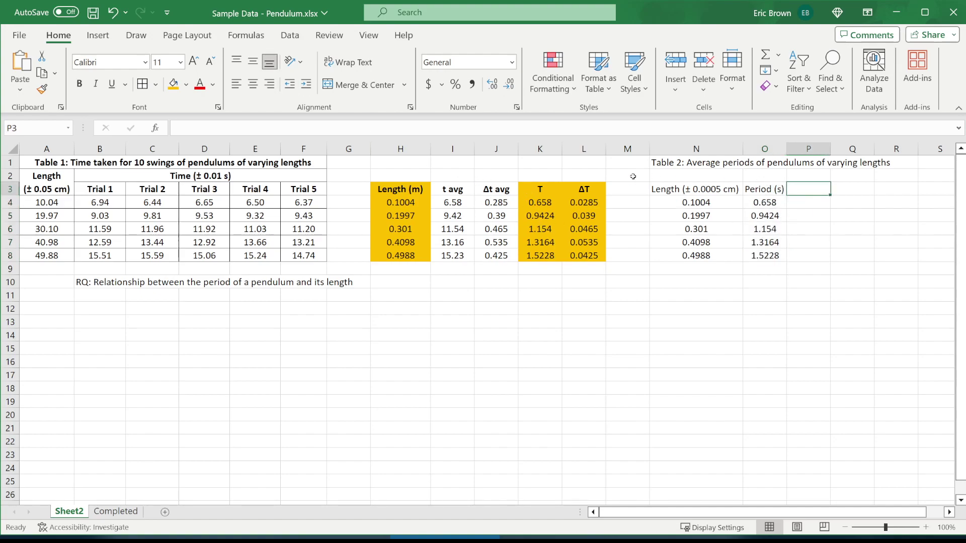
click(577, 185)
key(ctrl+c)
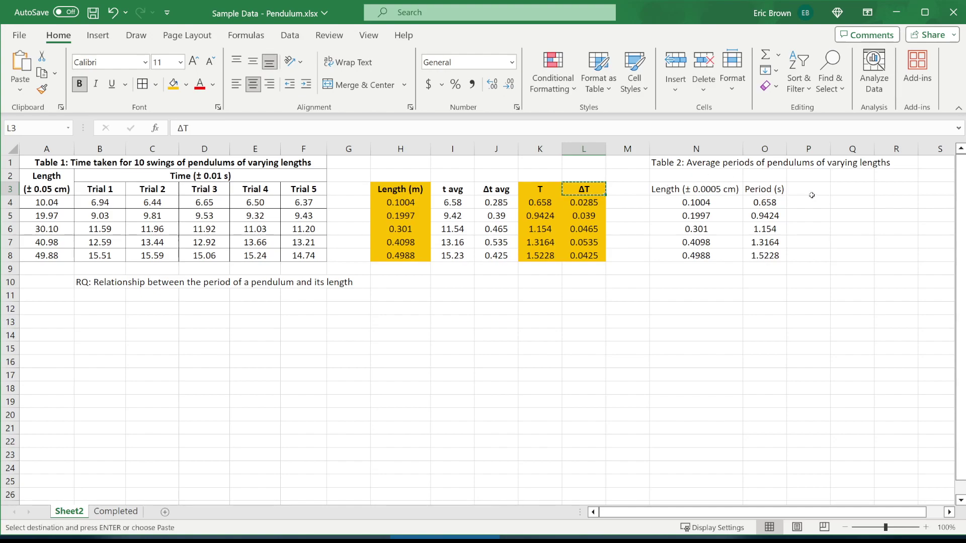
click(809, 192)
key(ctrl+v)
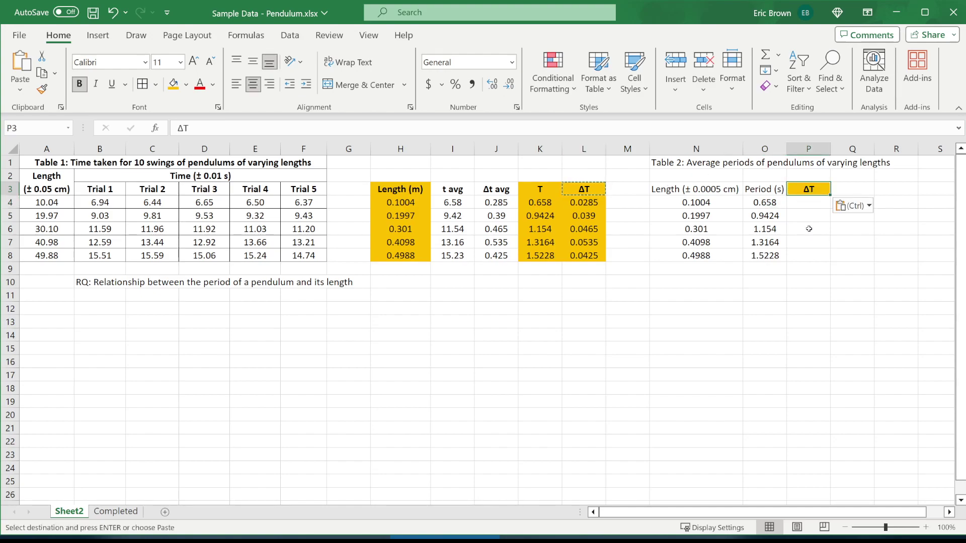
click(232, 130)
text((s))
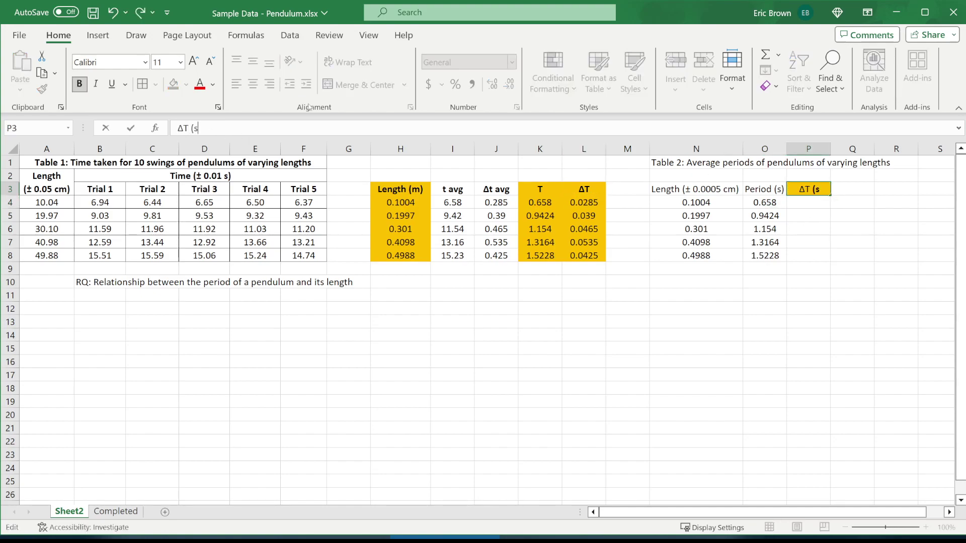
key(ctrl+Return)
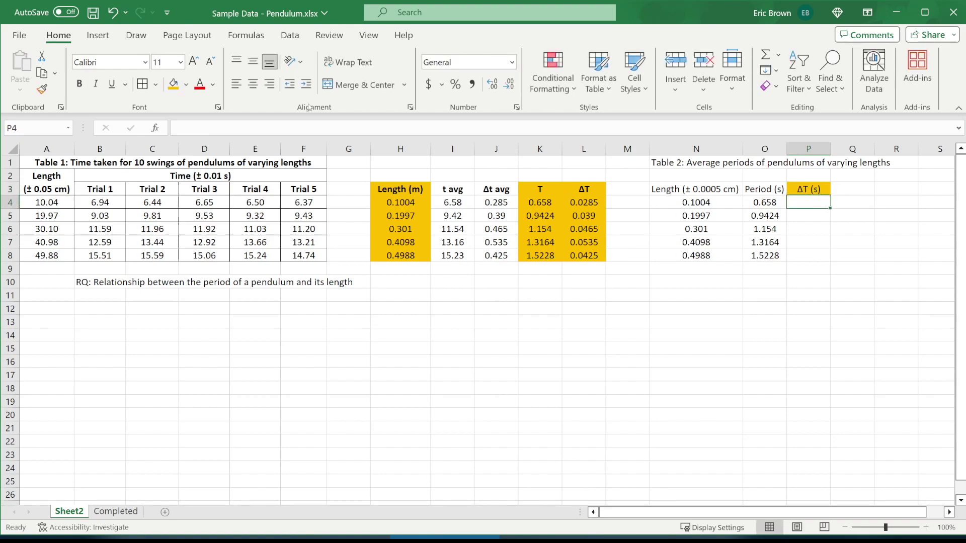
click(186, 85)
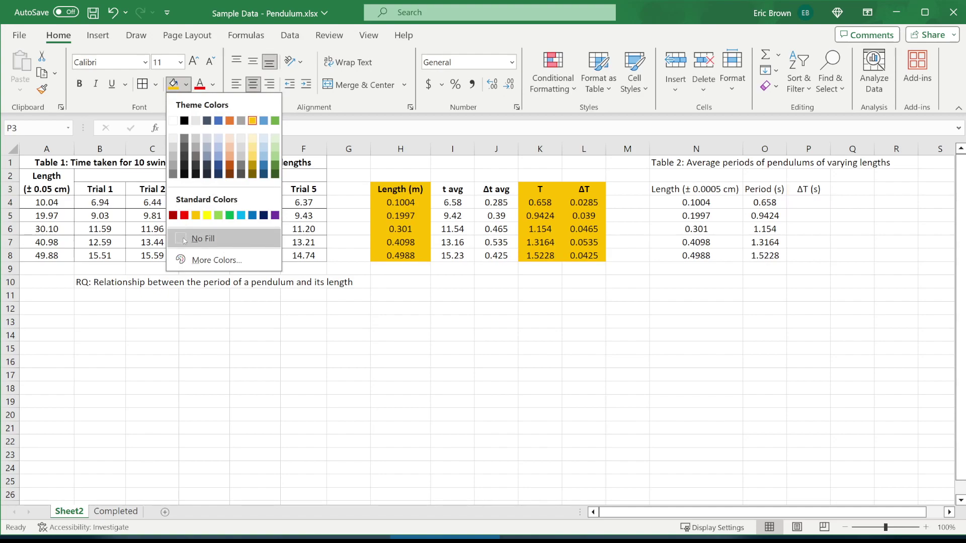
click(202, 239)
- Check the Period values, then make the three Table 2 headers N3:P3 bold
click(781, 230)
click(764, 207)
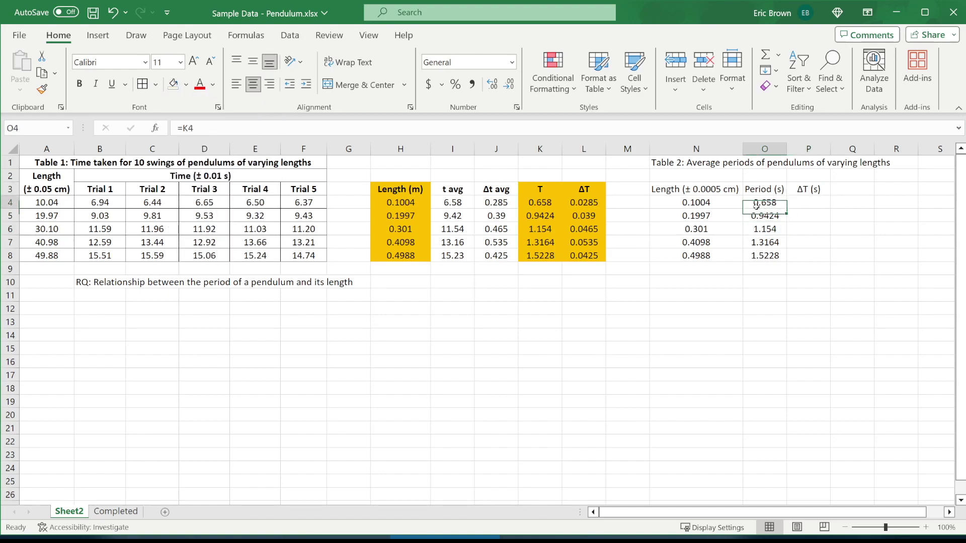
click(778, 190)
key(Tab)
key(Return)
click(791, 191)
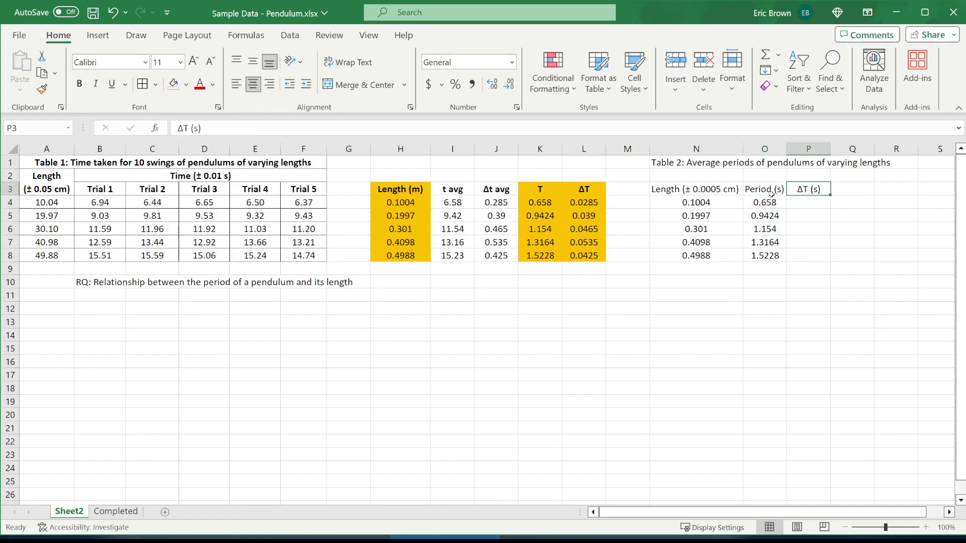
click(772, 194)
click(807, 199)
click(807, 192)
click(775, 191)
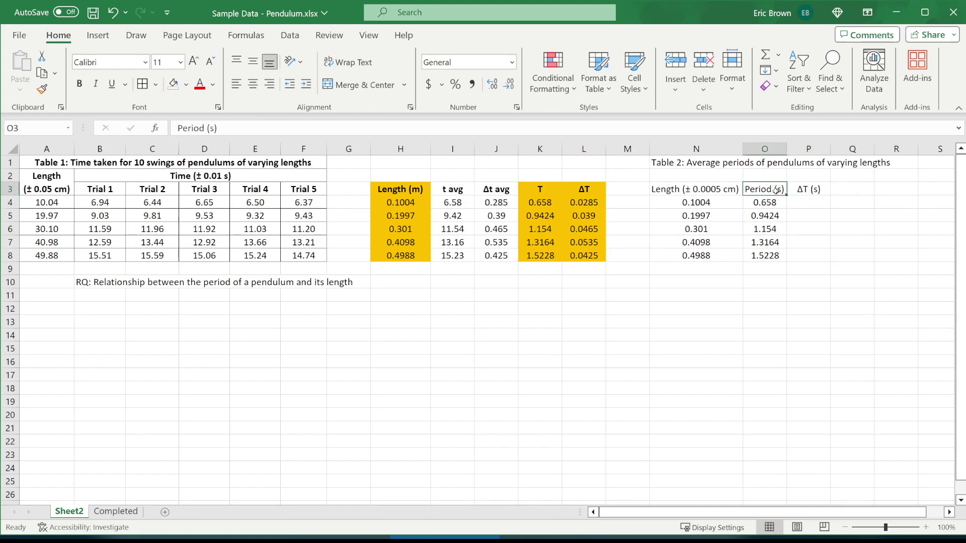
click(811, 196)
drag(823, 193, 714, 192)
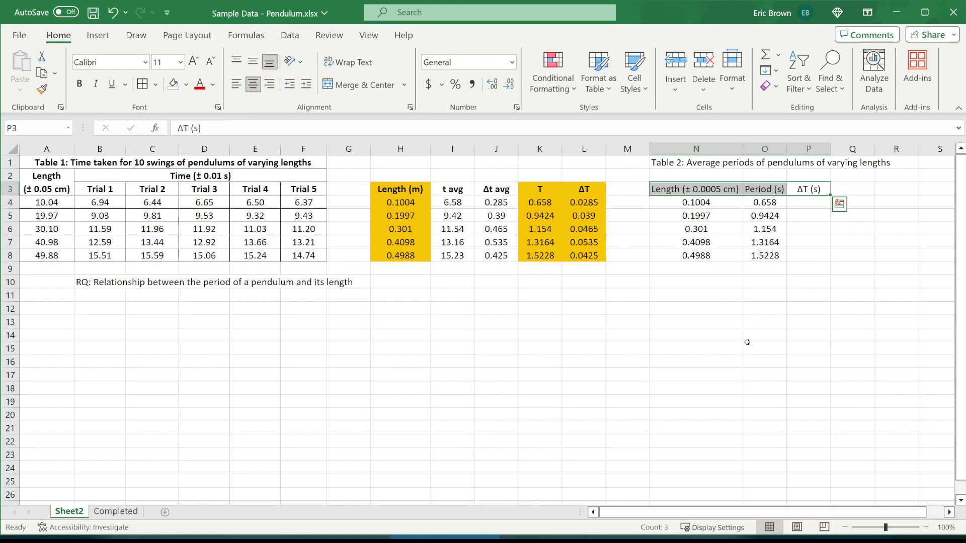
key(ctrl+b)
click(794, 272)
- Review the bolded headers, the ΔT values in column L and the first ΔT formula
click(767, 189)
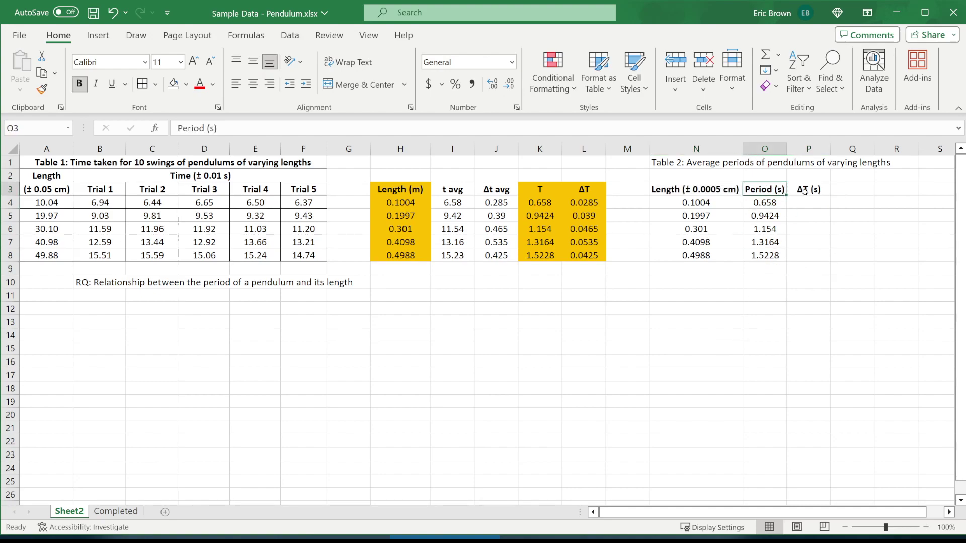
click(805, 190)
click(777, 198)
click(808, 197)
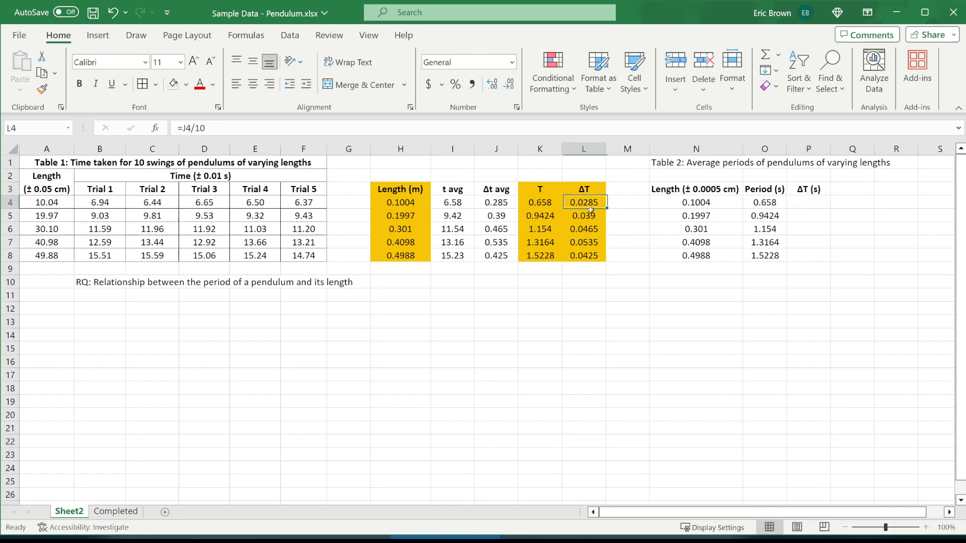
drag(599, 209, 599, 256)
click(782, 190)
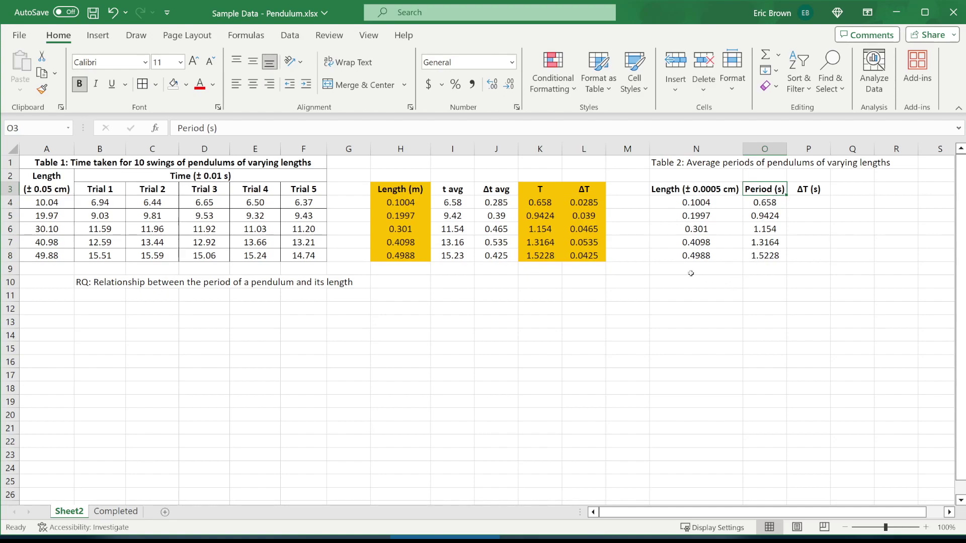
click(599, 202)
- Enter =L4 in P4 and fill it down to P8, giving 0.0285 to 0.0425
click(810, 201)
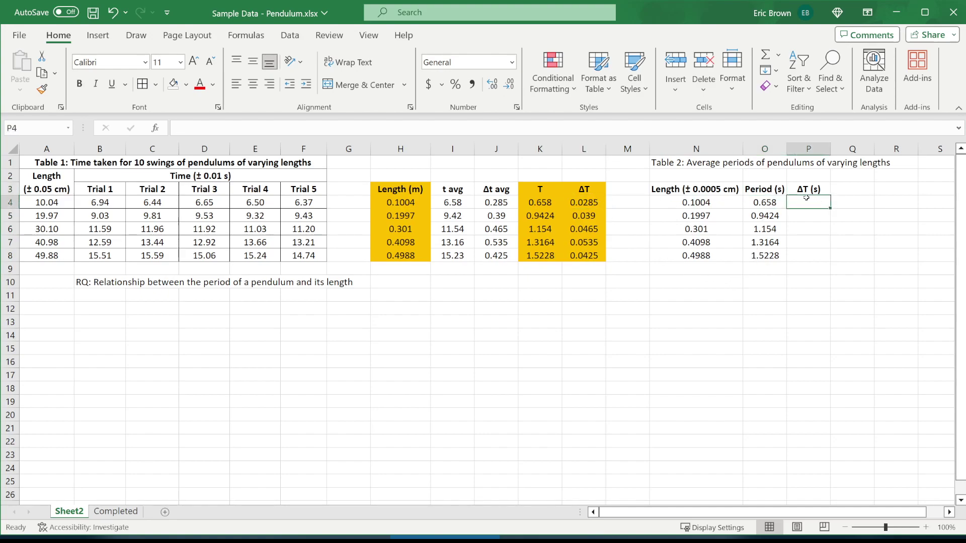
text(=)
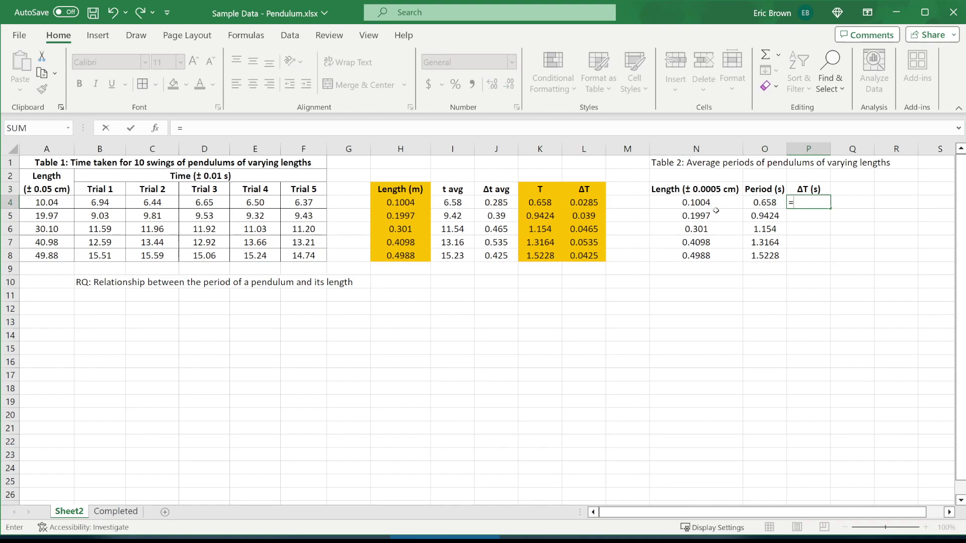
click(585, 203)
key(Return)
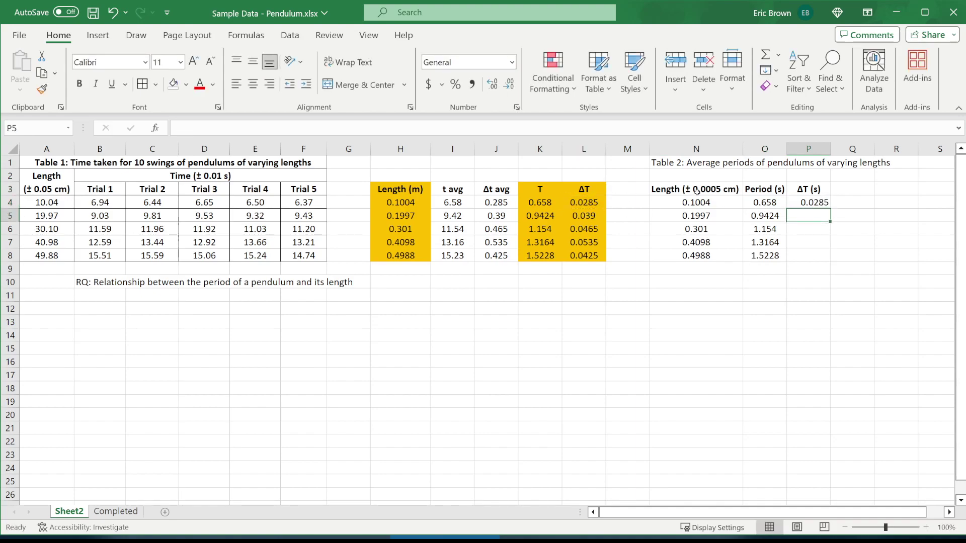
click(810, 203)
drag(830, 208, 821, 256)
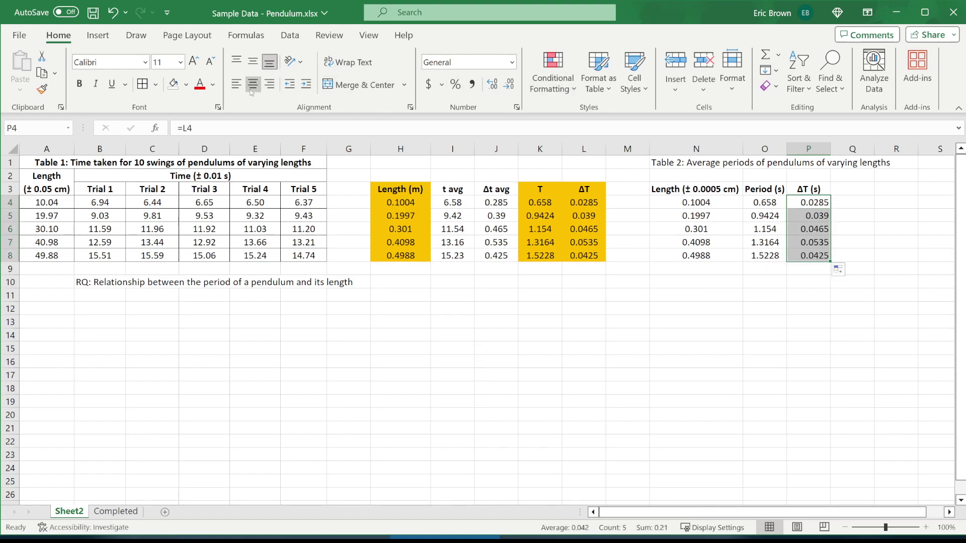
click(727, 306)
click(773, 202)
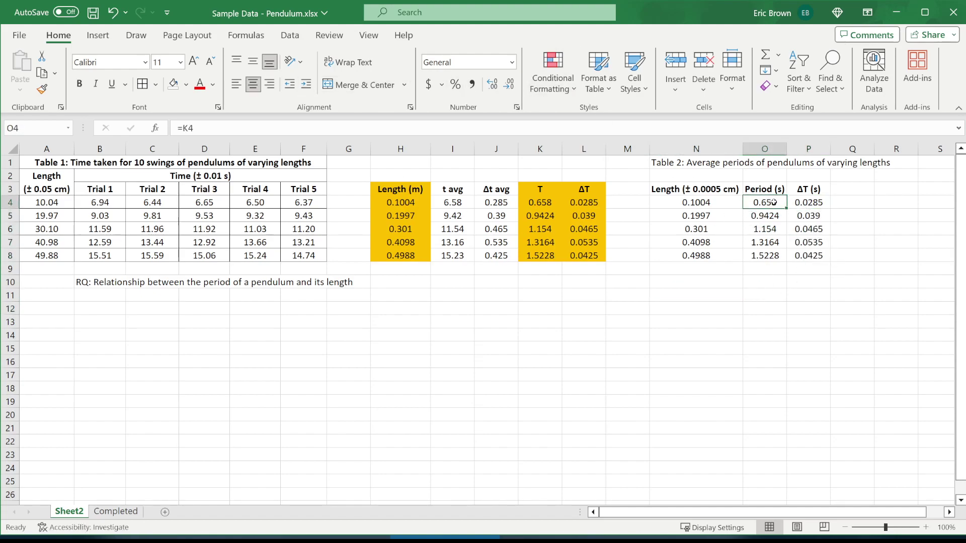
click(808, 201)
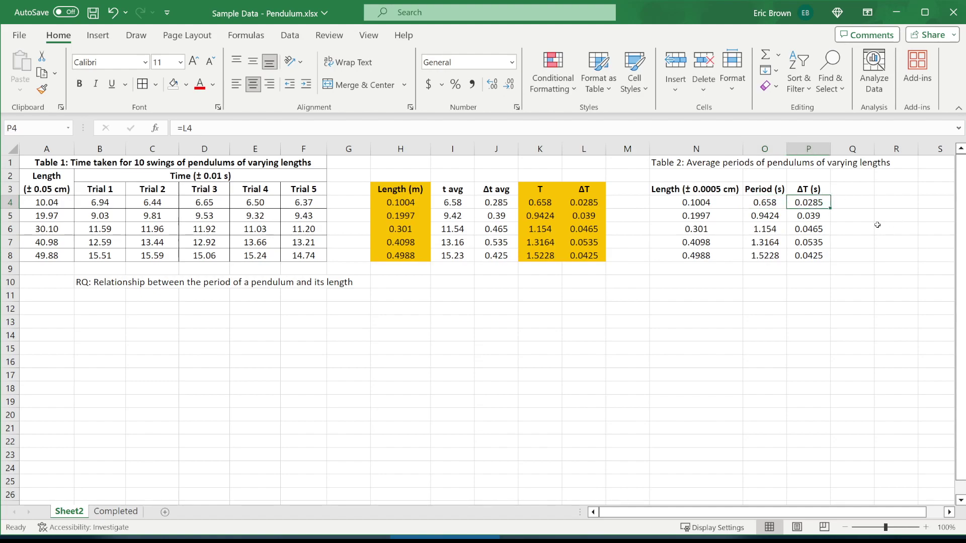
- Add one decimal place to N6 so the 0.301 length reads 0.3010
click(776, 218)
click(829, 219)
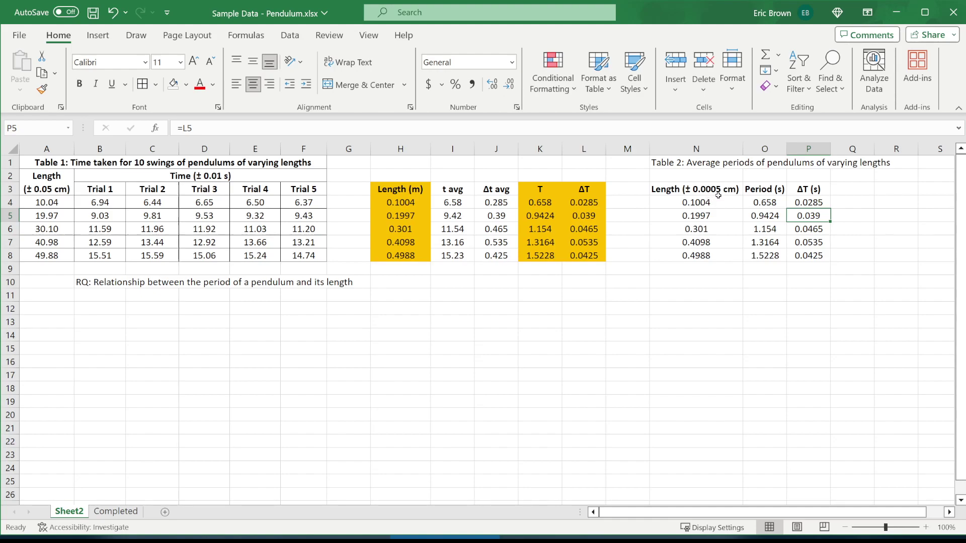
click(719, 215)
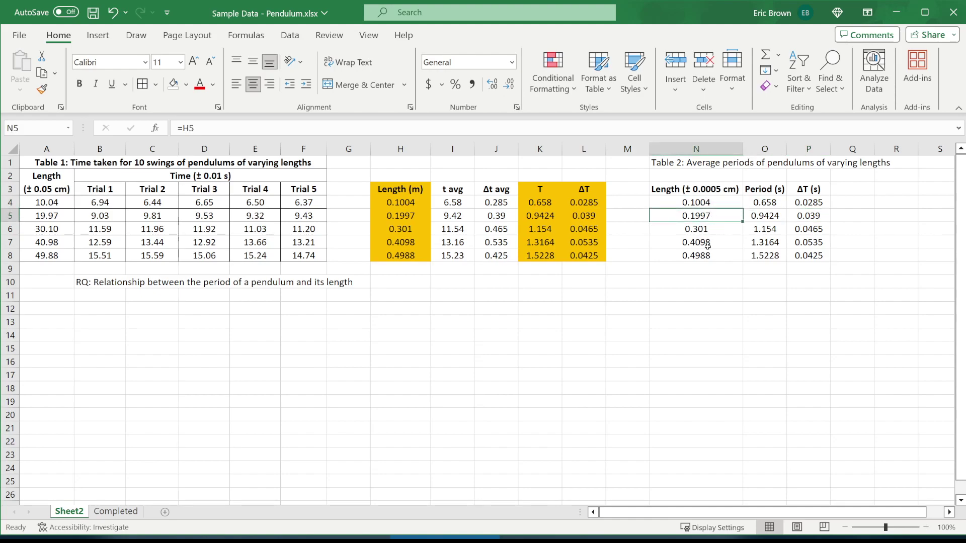
click(712, 232)
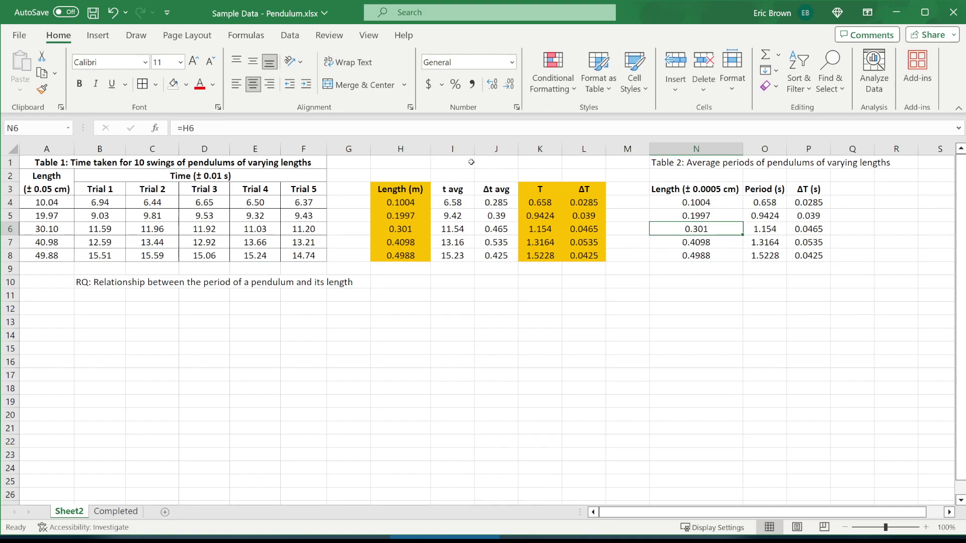
click(497, 85)
- Reduce the ΔT values in P4:P8 to two decimal places
drag(709, 209, 712, 263)
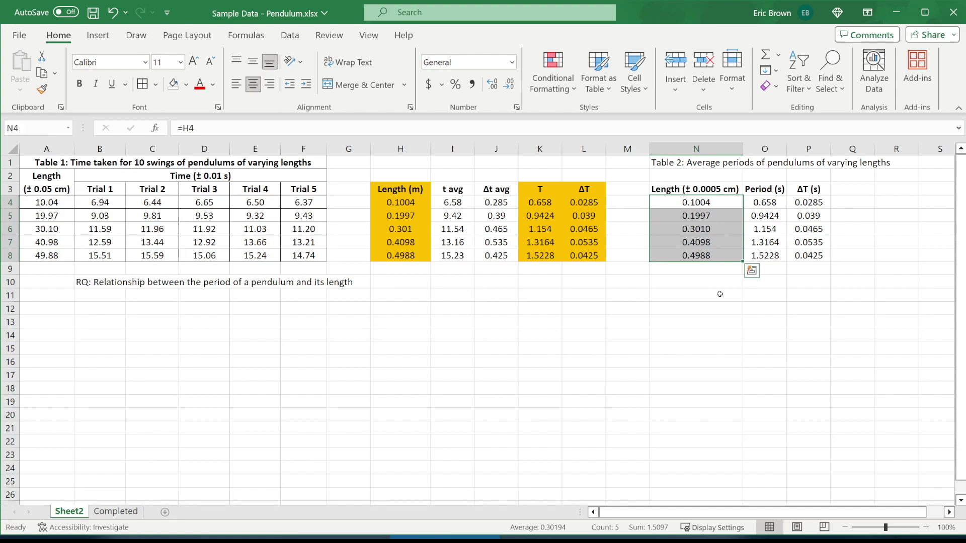
drag(803, 205, 805, 256)
click(800, 276)
drag(813, 203, 814, 255)
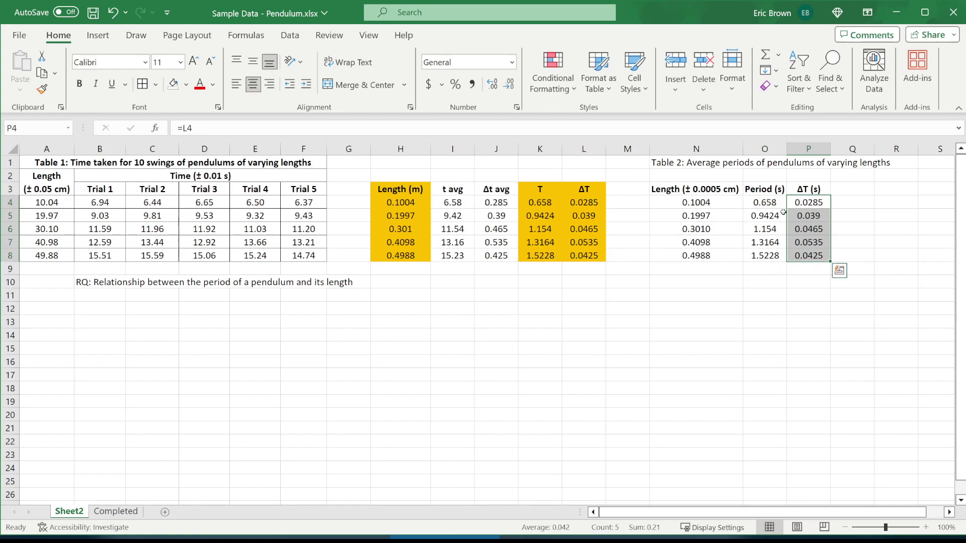
click(511, 84)
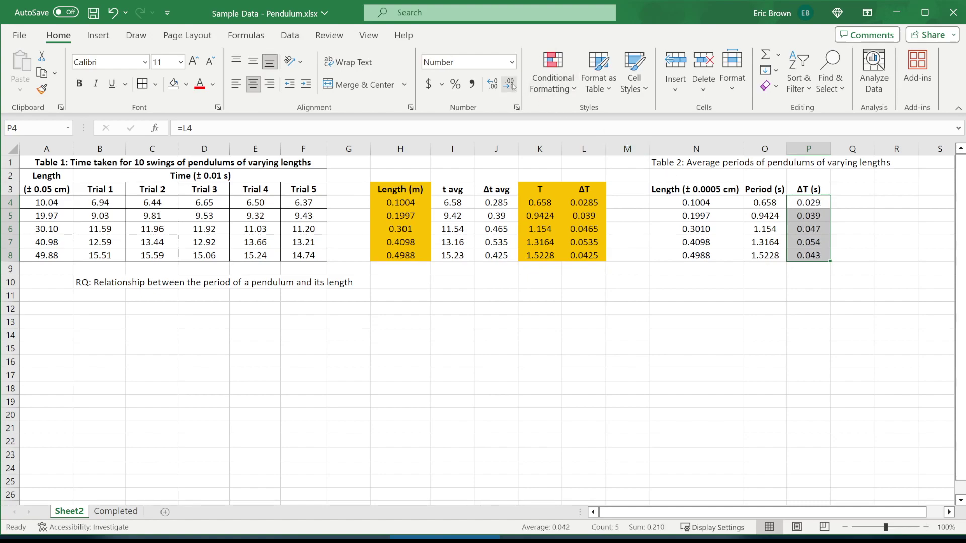
click(512, 84)
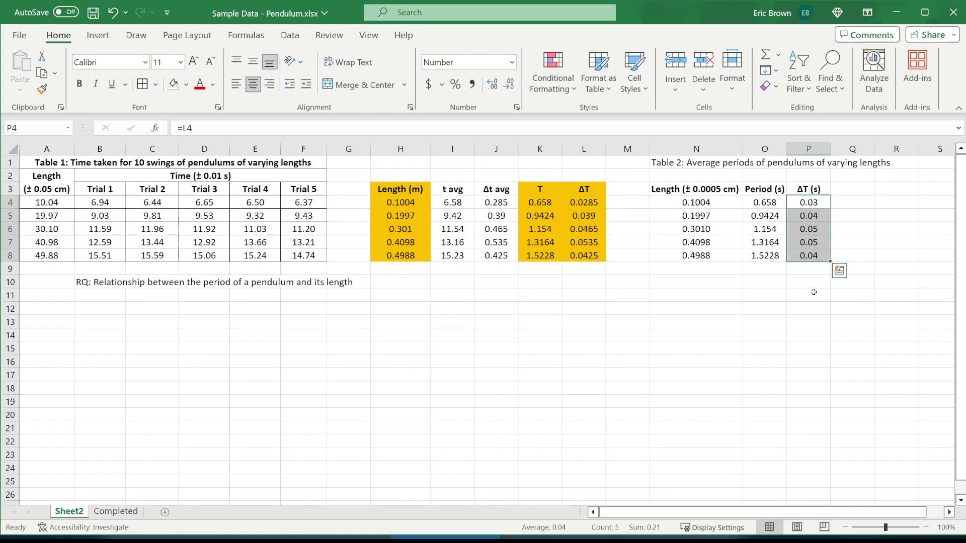
- Overwrite P7 with 0.2 and drop one decimal place from it
click(818, 252)
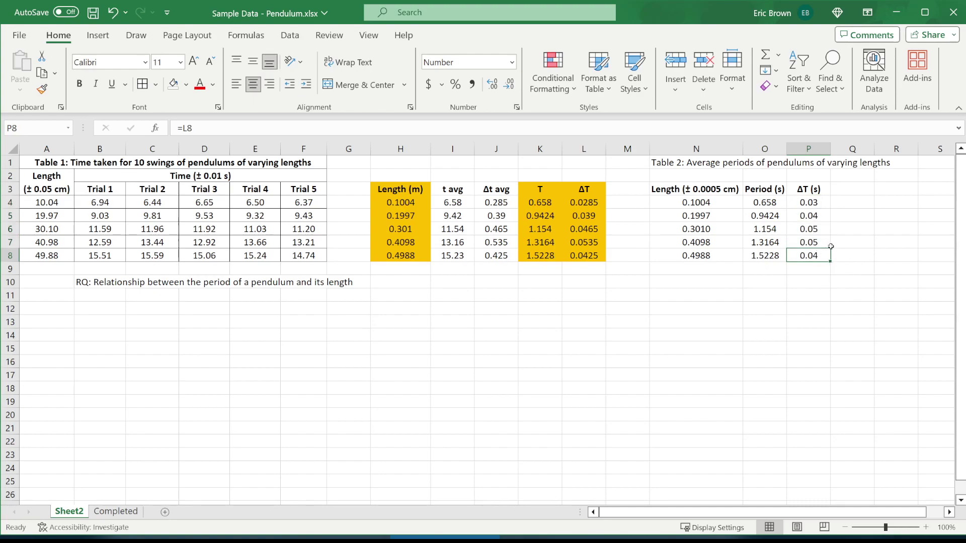
click(819, 243)
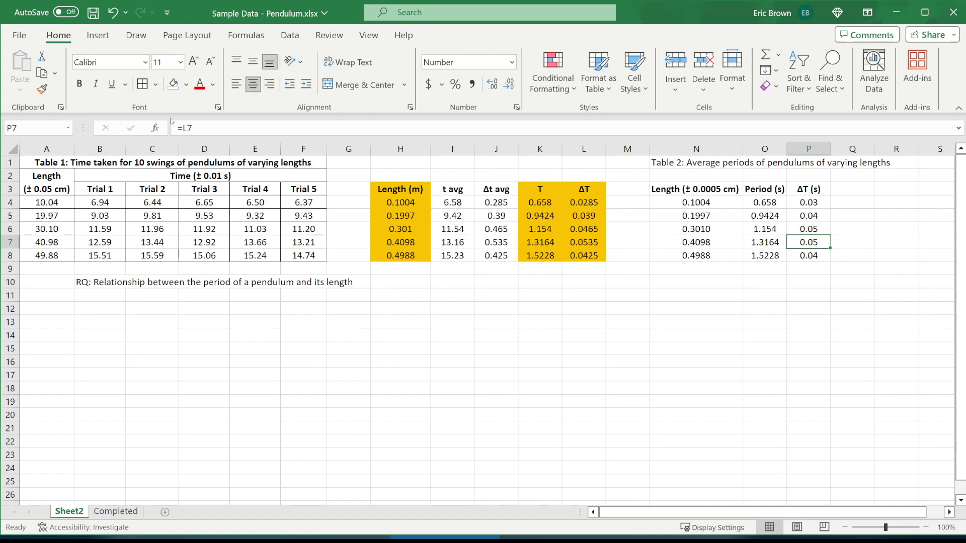
click(199, 123)
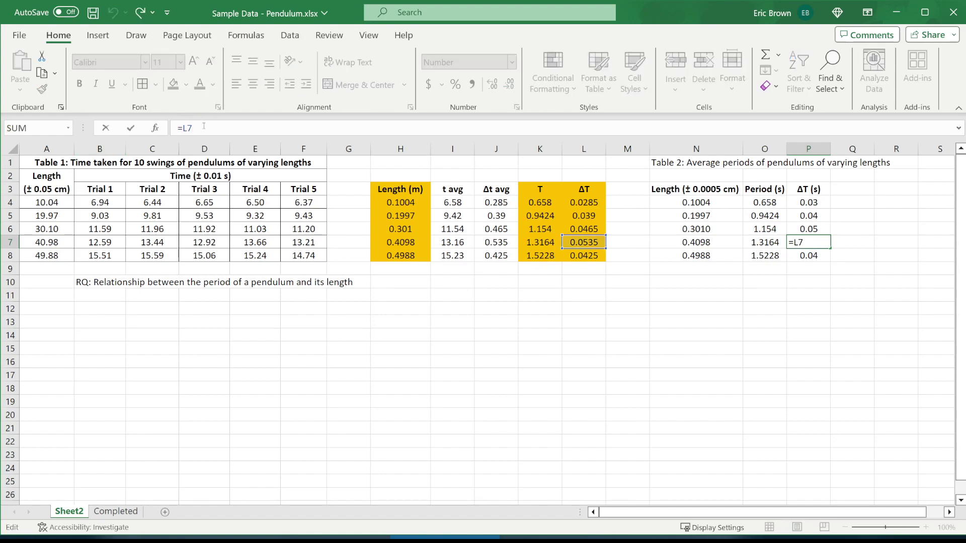
key(BackSpace)
key(BackSpace)
key(BackSpace)
text(0.9)
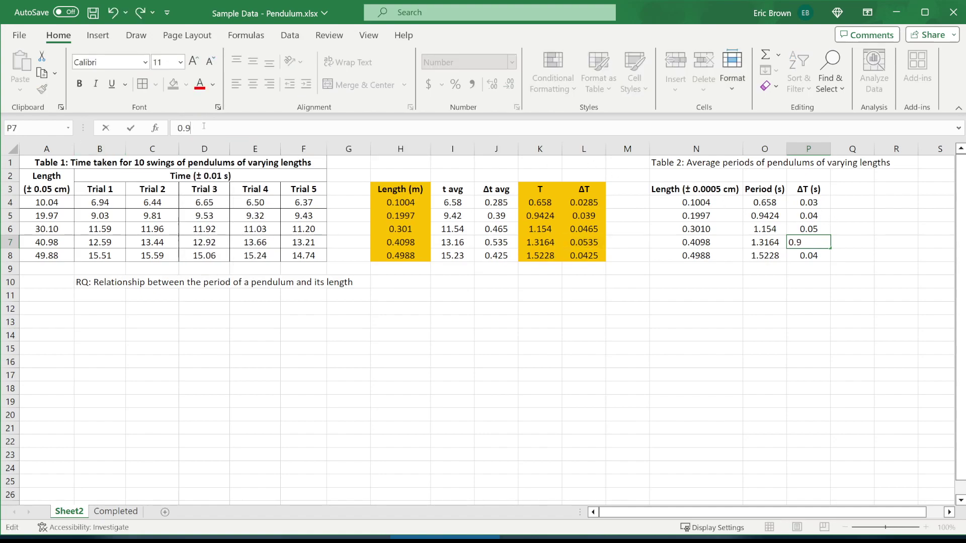
key(BackSpace)
text(2)
key(ctrl+Return)
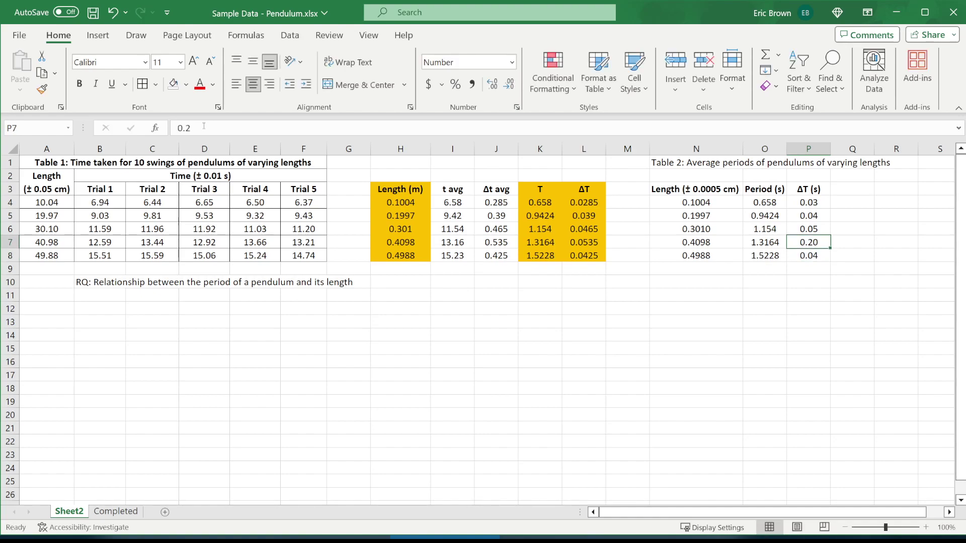
click(508, 84)
click(775, 239)
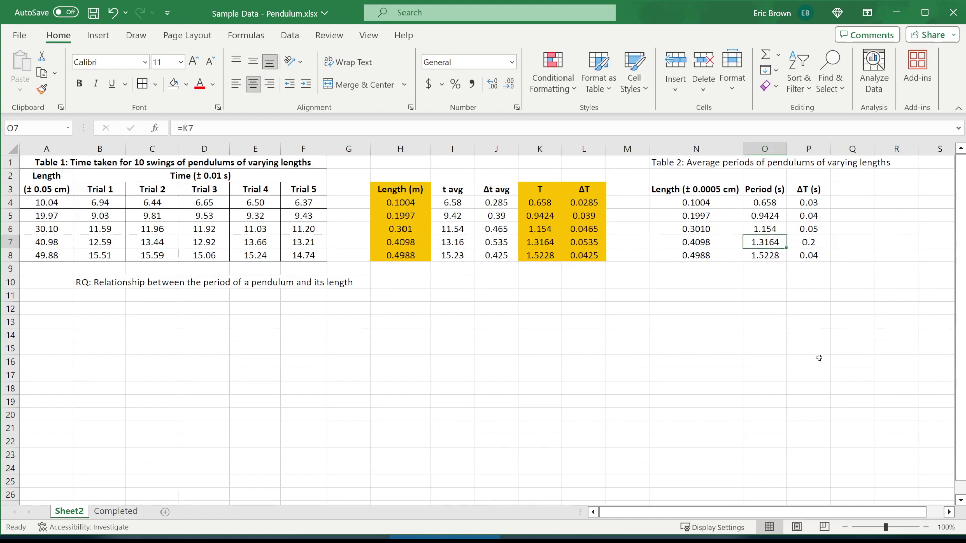
- Round the Period values in O4:O8 to two decimal places
drag(772, 207, 781, 257)
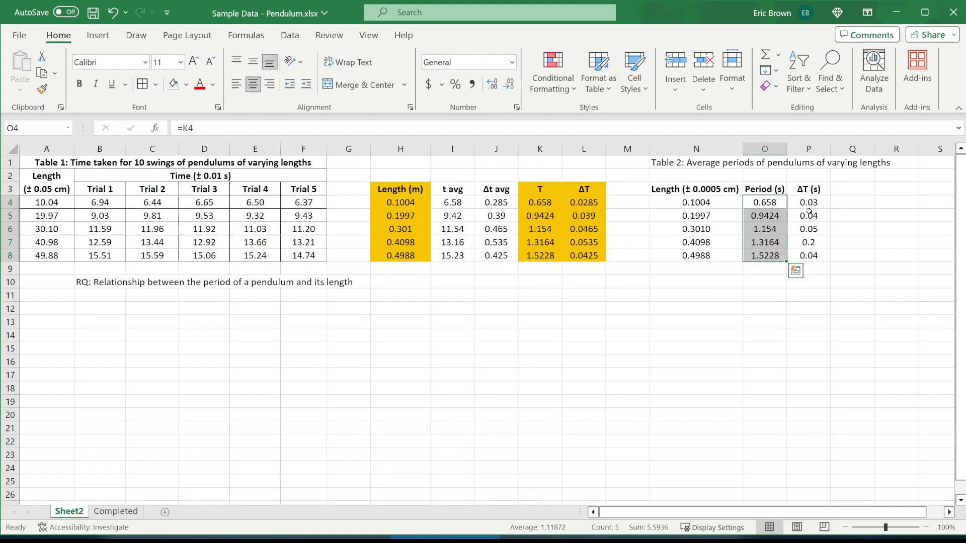
click(508, 84)
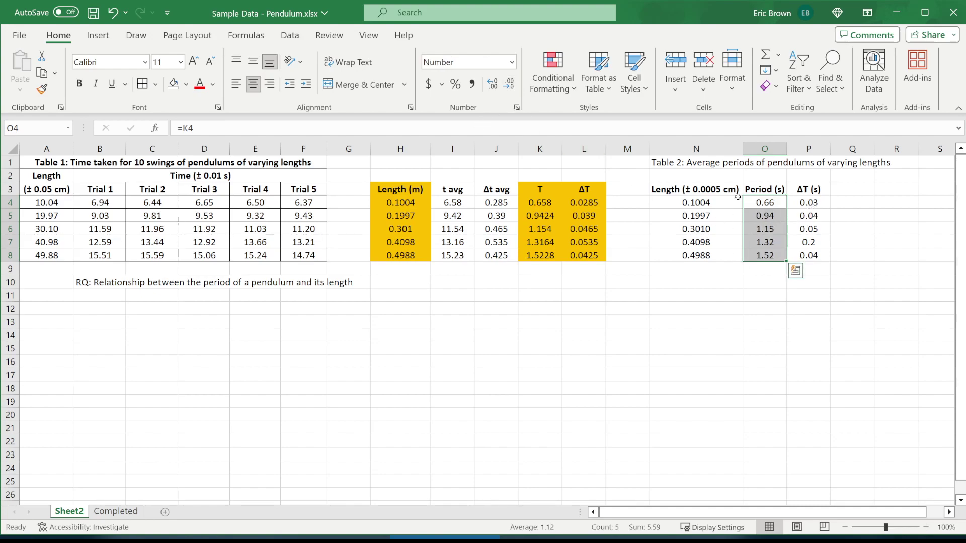
drag(765, 196, 765, 256)
drag(809, 190, 813, 259)
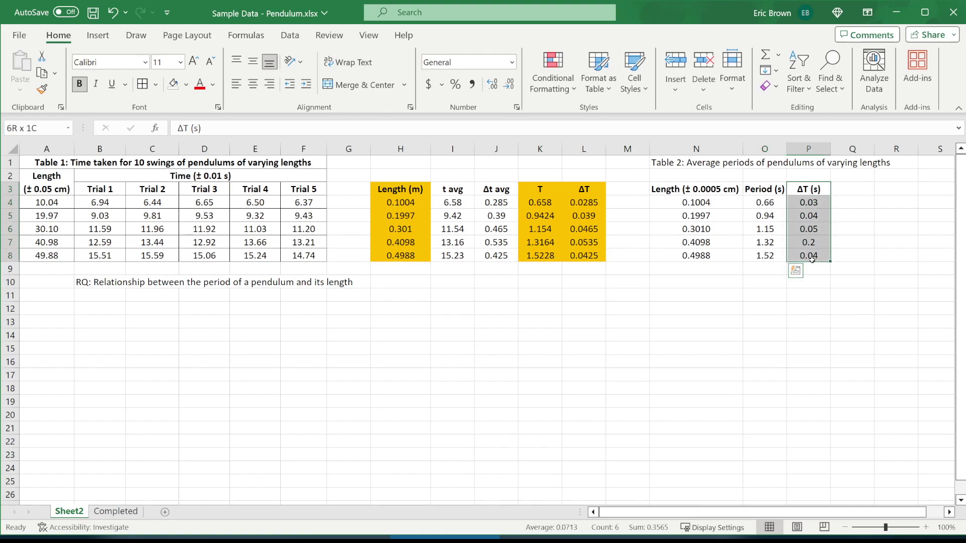
drag(764, 189, 766, 255)
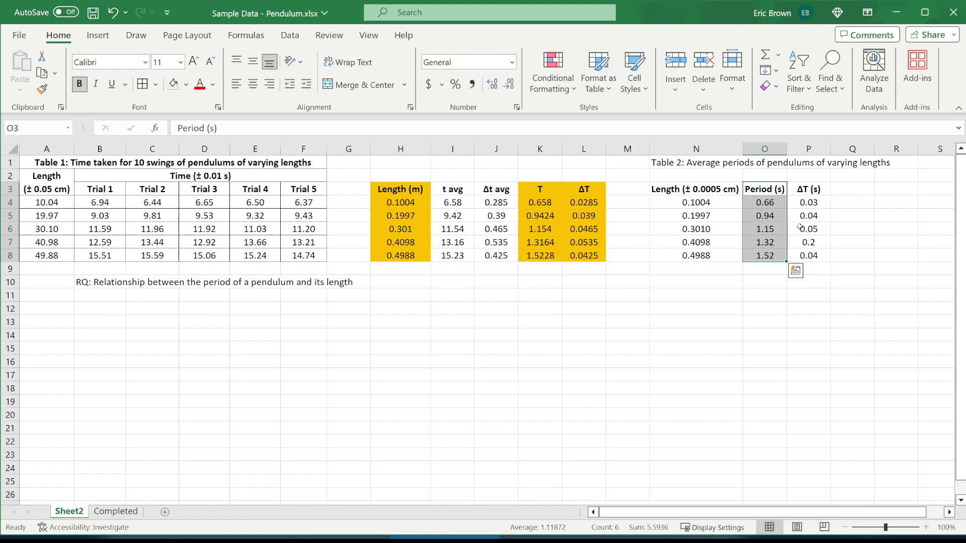
- Check the Period and ΔT values in rows 4 to 6 of Table 2
click(825, 244)
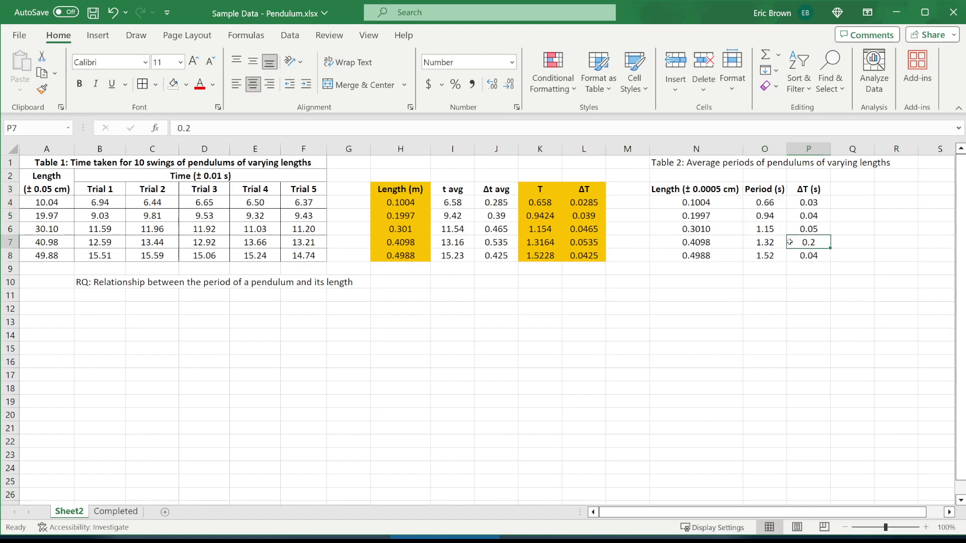
click(781, 202)
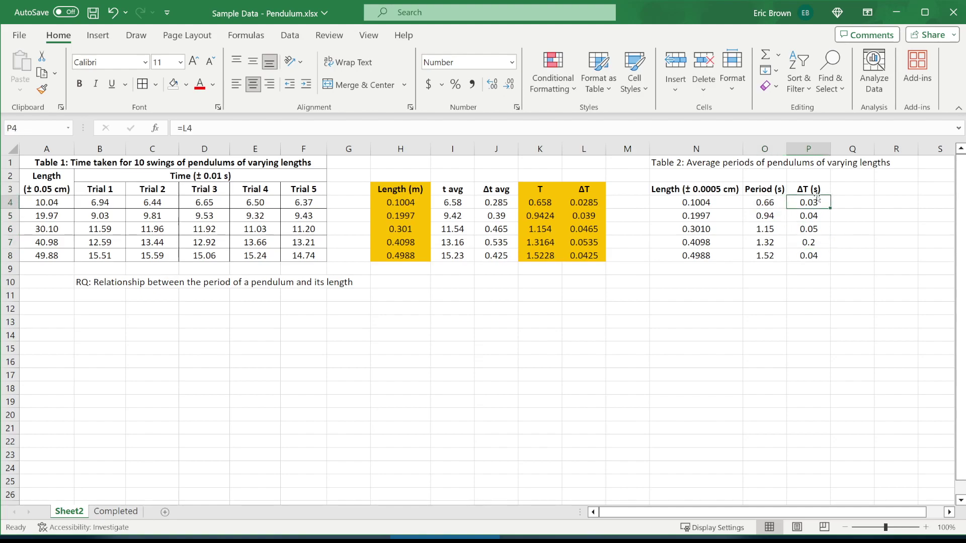
click(776, 191)
key(Down)
click(807, 203)
click(764, 216)
click(765, 190)
click(794, 220)
click(777, 225)
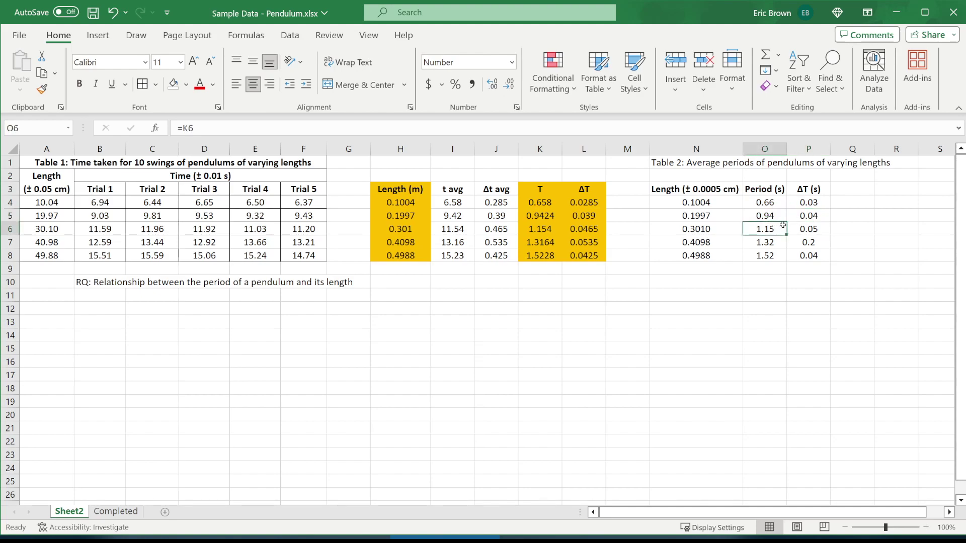
click(808, 233)
- Compare the row 7 period in O7 with the ΔT in P7
click(771, 245)
click(788, 245)
click(784, 243)
click(789, 244)
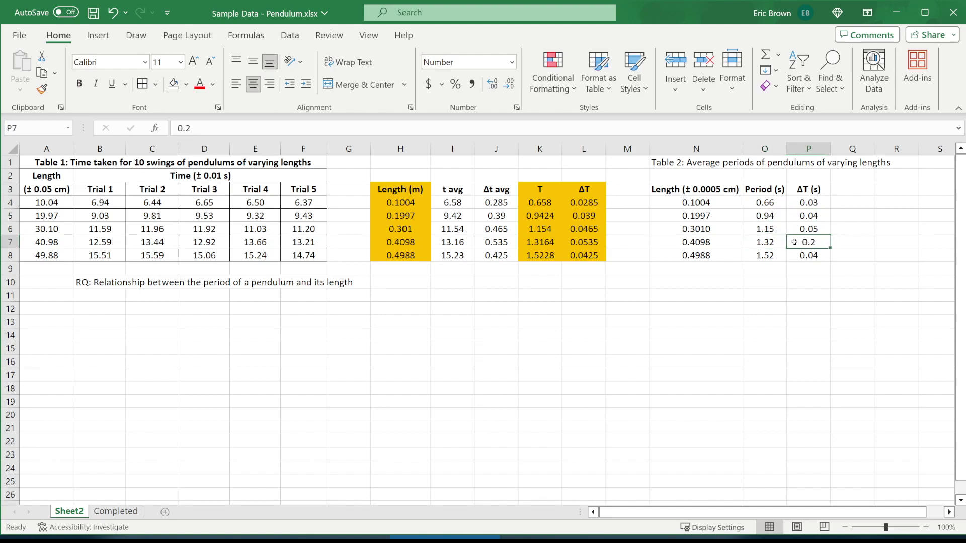
click(783, 241)
click(790, 241)
click(784, 240)
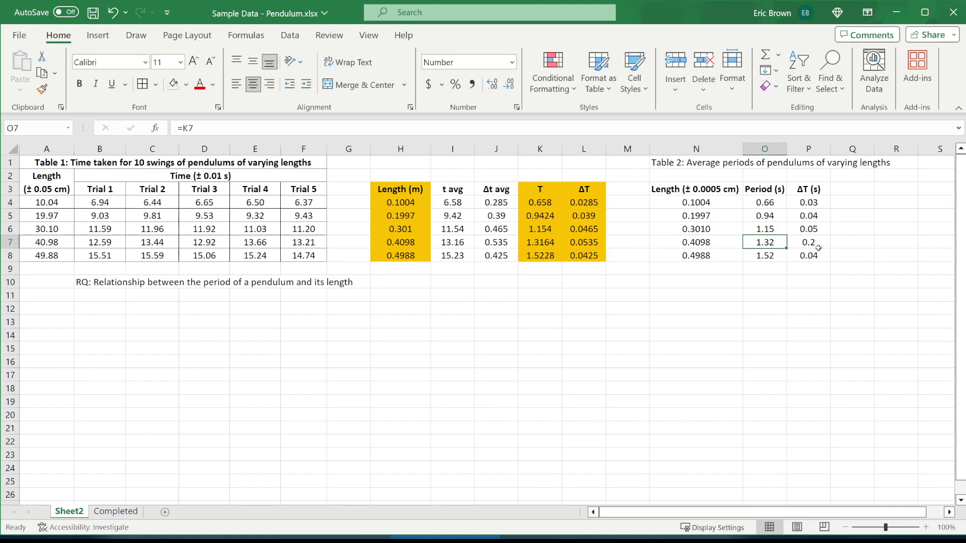
- Decrease O7's decimals so the period shows as 1.3, matching ΔT's 0.2
double_click(771, 242)
key(Escape)
click(815, 241)
click(777, 241)
click(516, 89)
- Select the Table 2 title range N1:P2
drag(812, 253, 697, 193)
click(764, 242)
drag(713, 163, 826, 176)
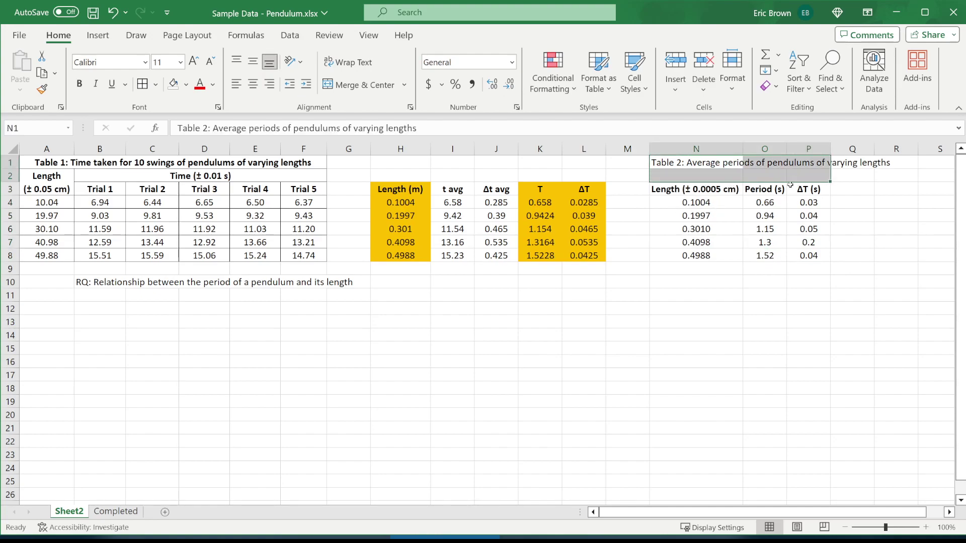
- Merge, wrap and bold the N1:P2 title, and add All Borders to Table 2
click(360, 84)
click(349, 62)
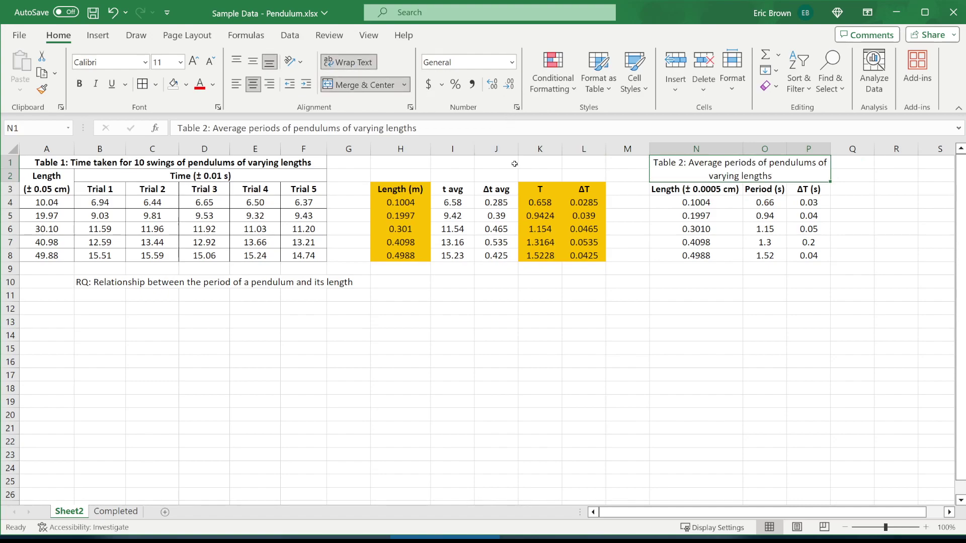
key(ctrl+b)
click(684, 301)
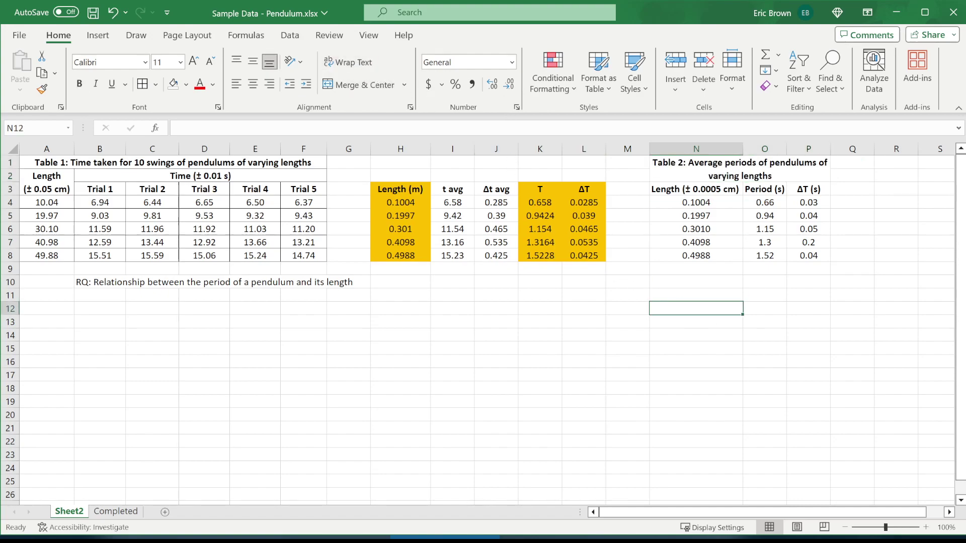
drag(746, 165, 793, 253)
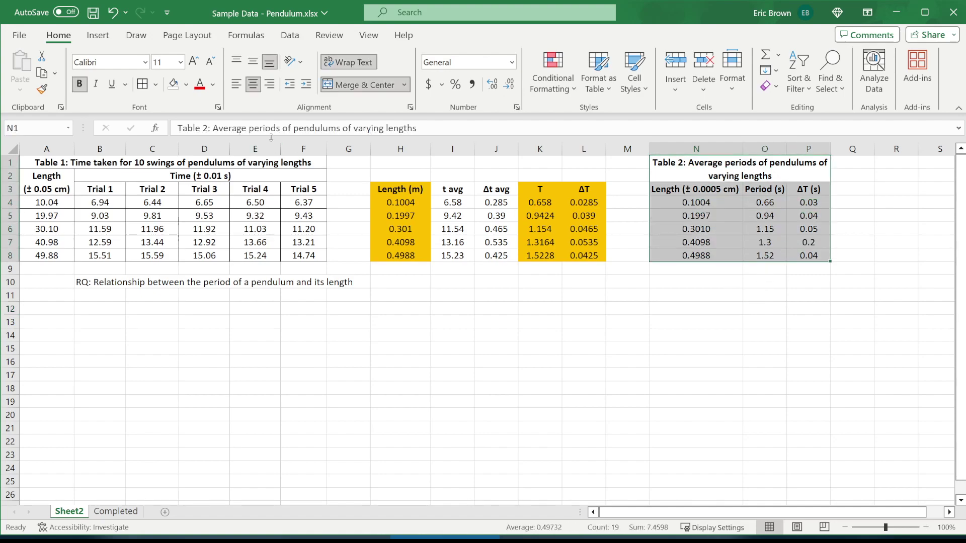
click(142, 84)
click(472, 239)
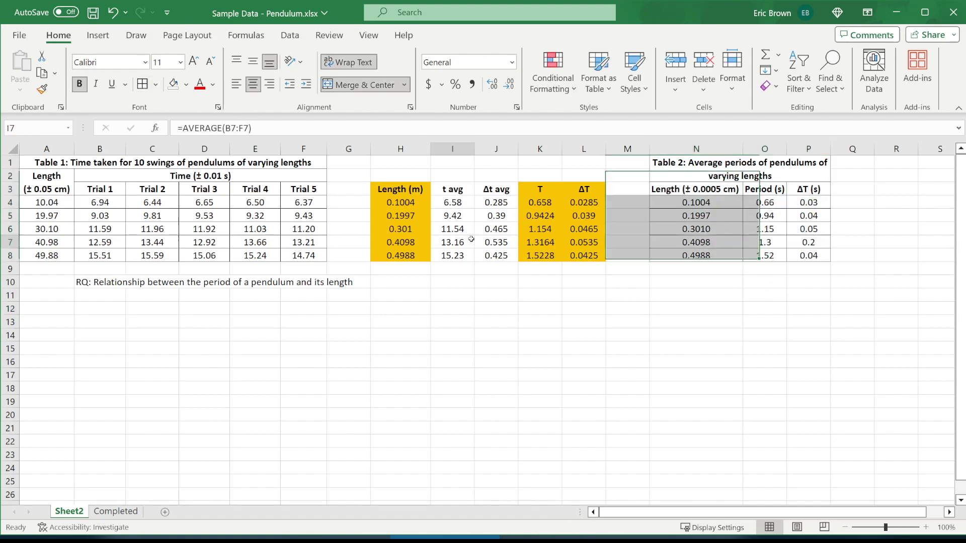
- Change the N3 header to 'Length (± 0.0005 m)' and centre it
click(725, 164)
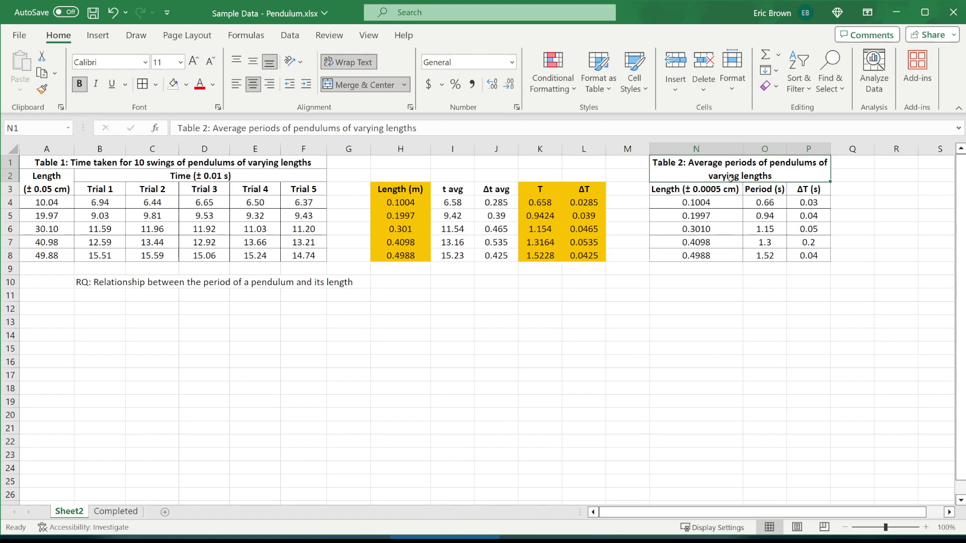
click(716, 189)
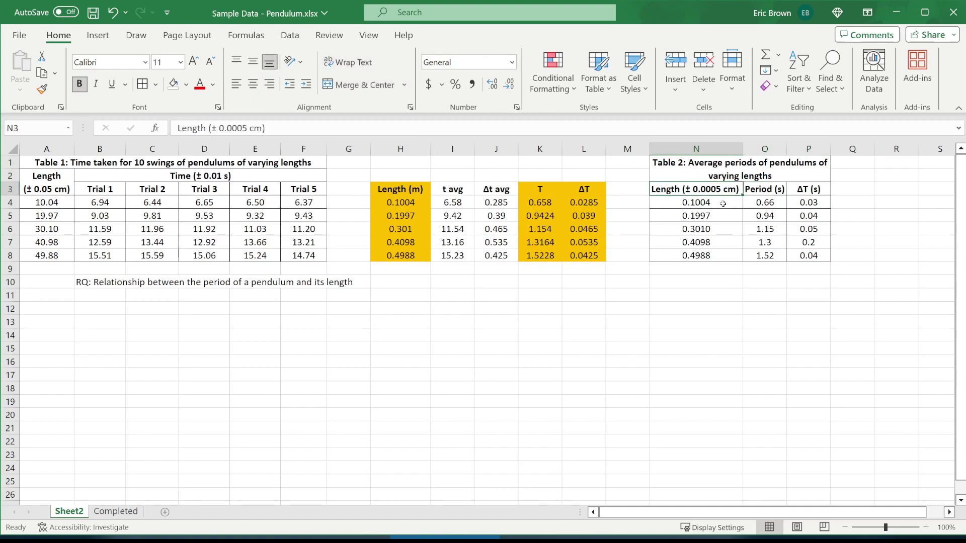
click(257, 129)
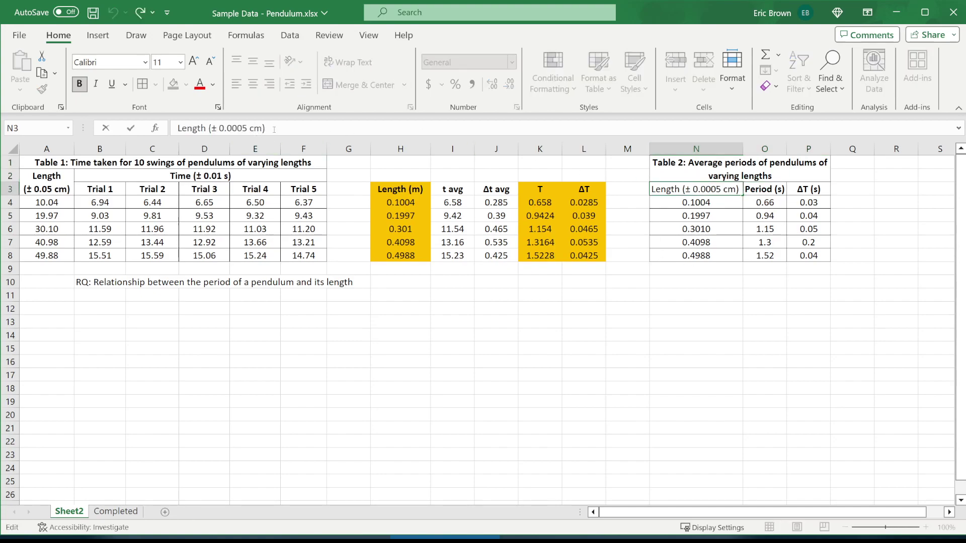
key(BackSpace)
key(Return)
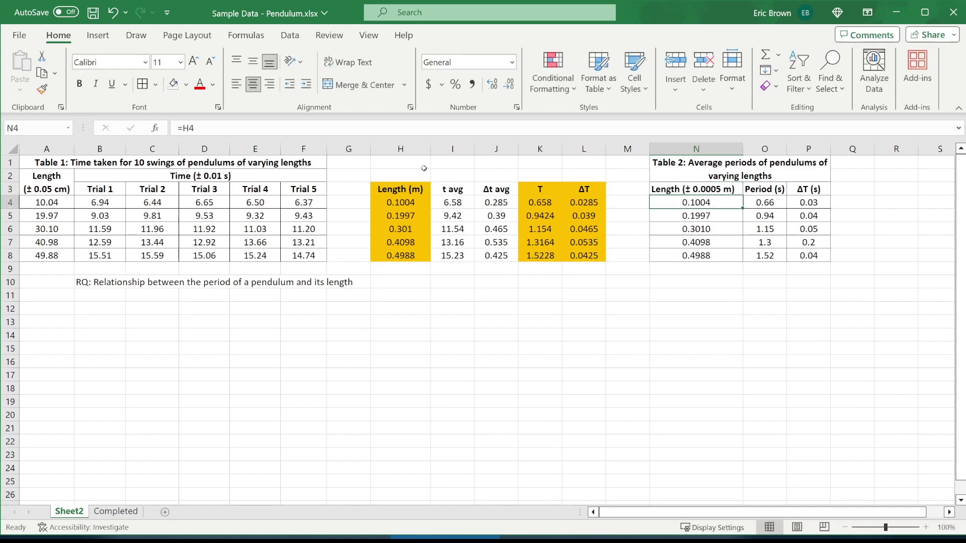
click(698, 192)
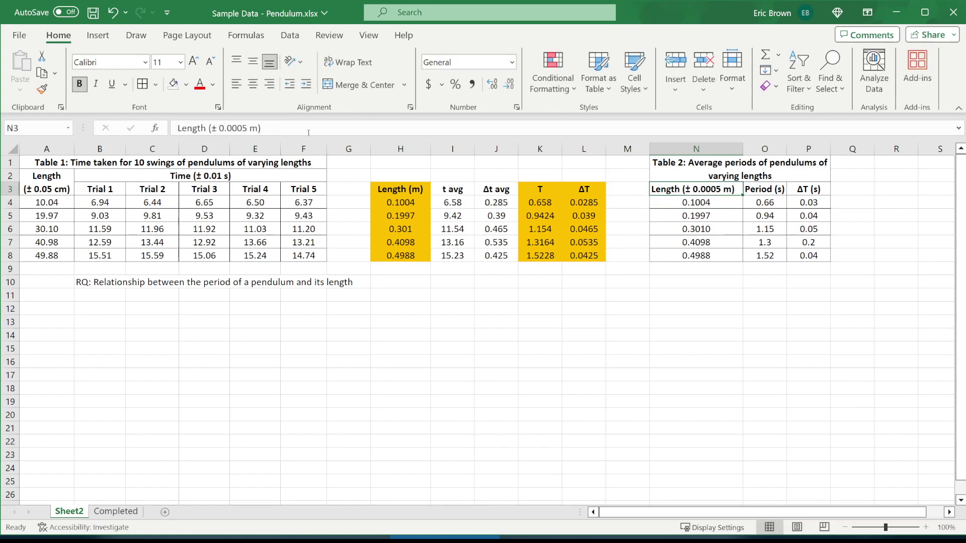
click(253, 84)
- Check the Period (s) header and the period formula in K4
click(765, 193)
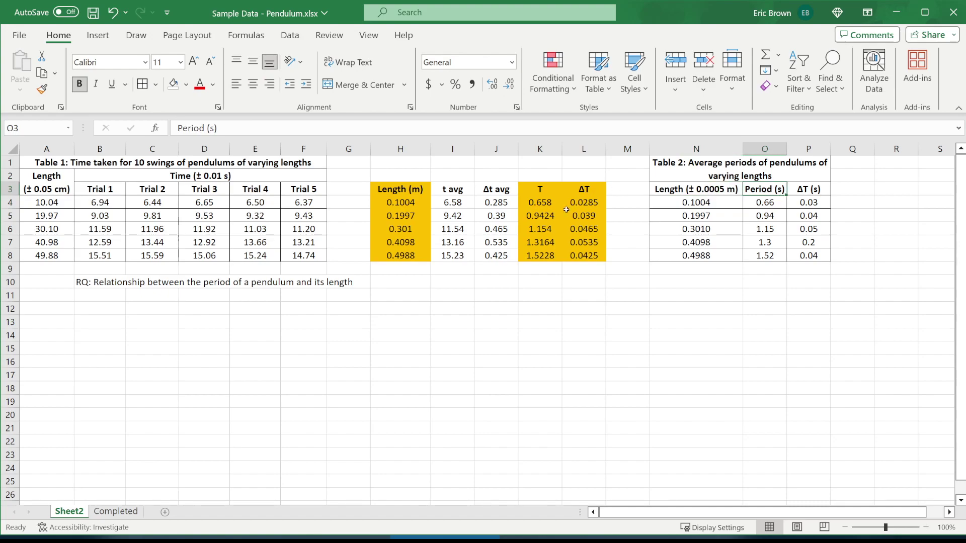
click(537, 201)
key(Left)
key(Left)
click(779, 199)
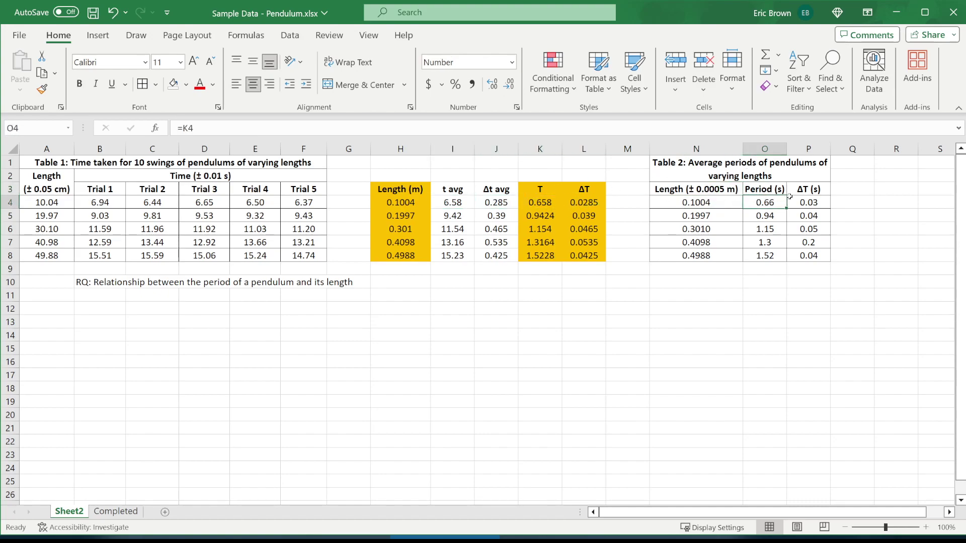
drag(398, 162, 580, 285)
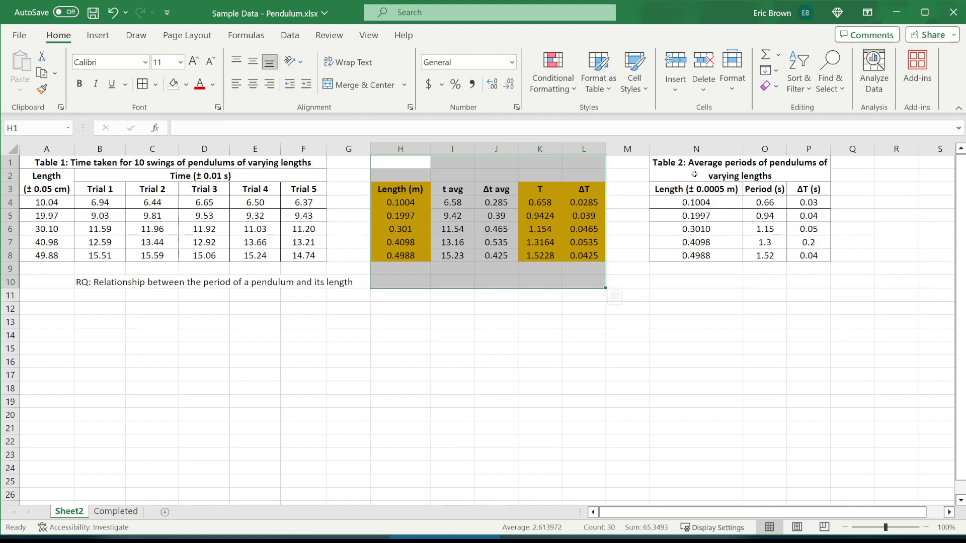
drag(694, 174, 765, 263)
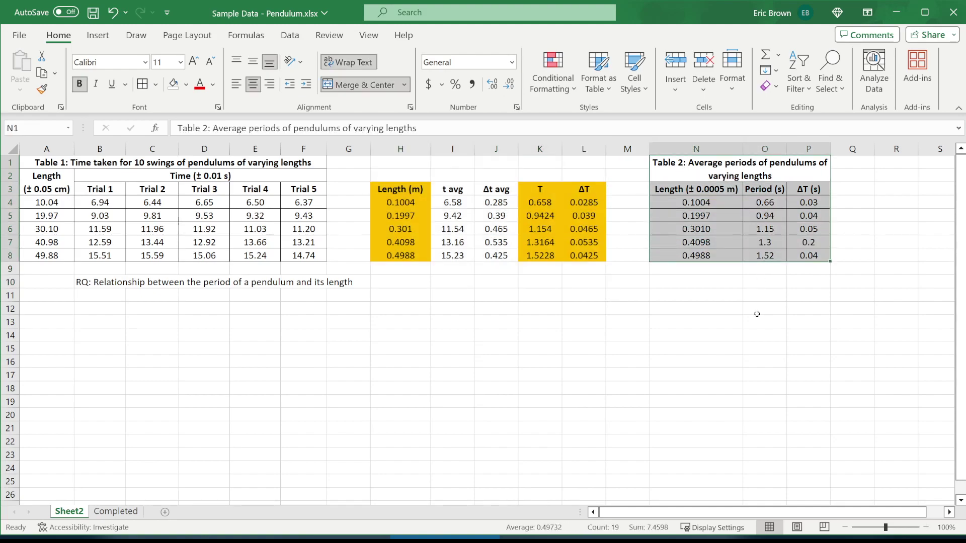
drag(732, 164, 769, 267)
drag(349, 176, 621, 272)
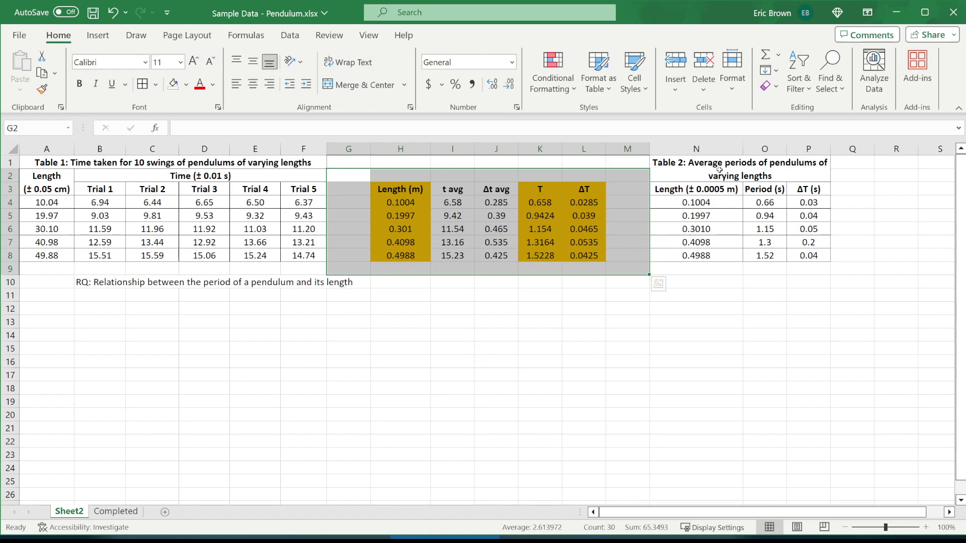
drag(720, 172, 746, 252)
drag(403, 163, 598, 278)
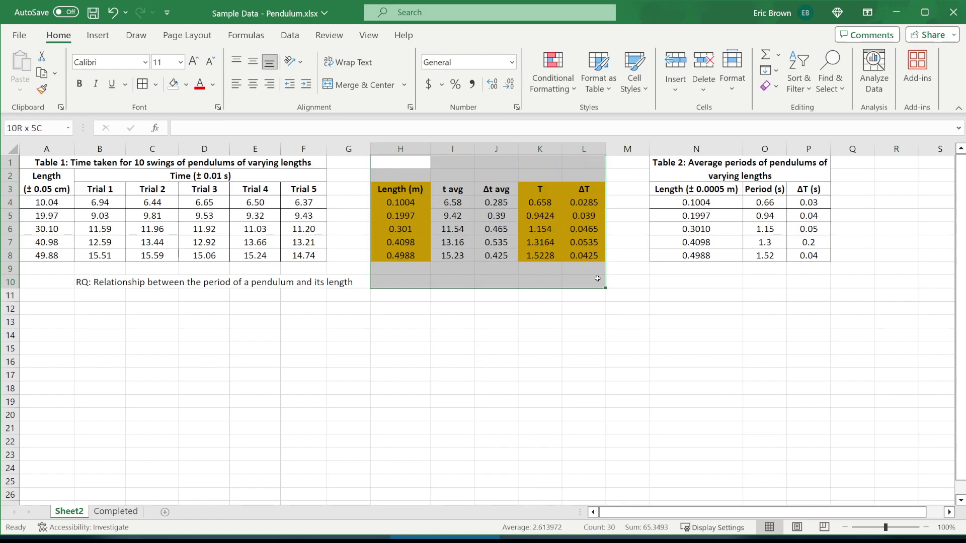
drag(790, 170, 801, 259)
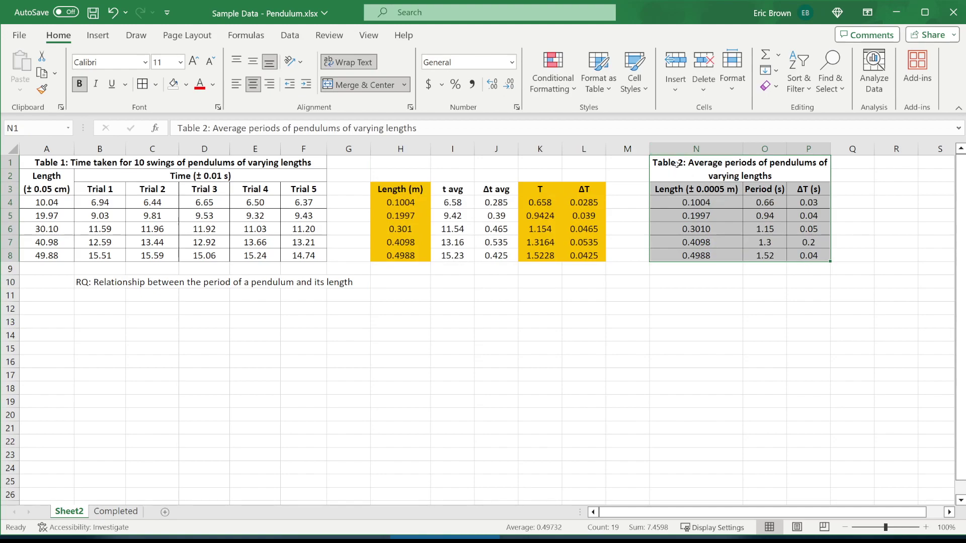